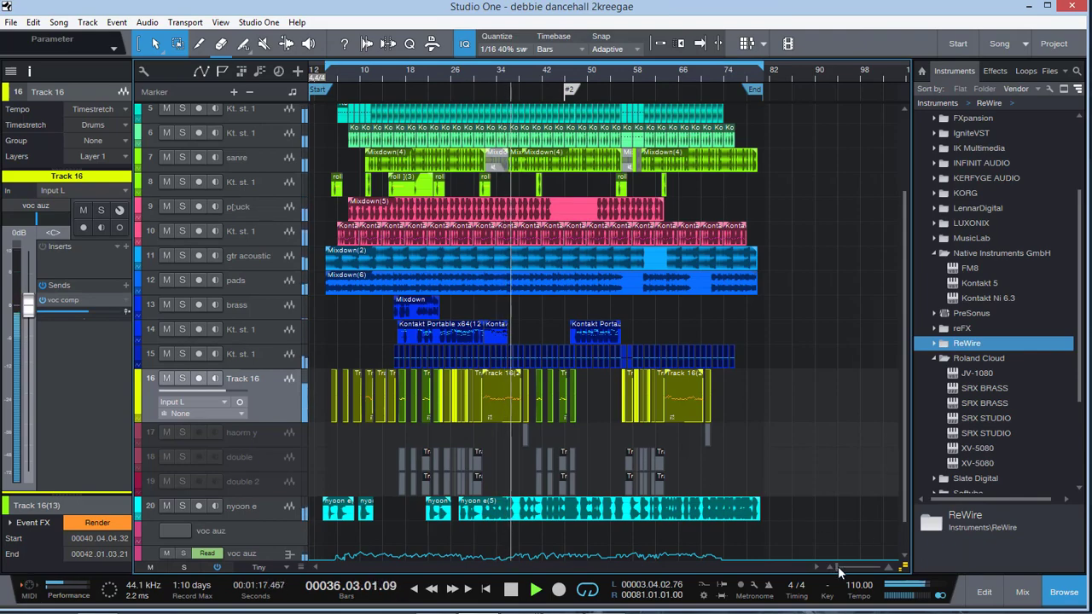
Step: Review the arrangement at different zoom levels during playback and stop playback around bar 46
scroll(839, 569, up, 5)
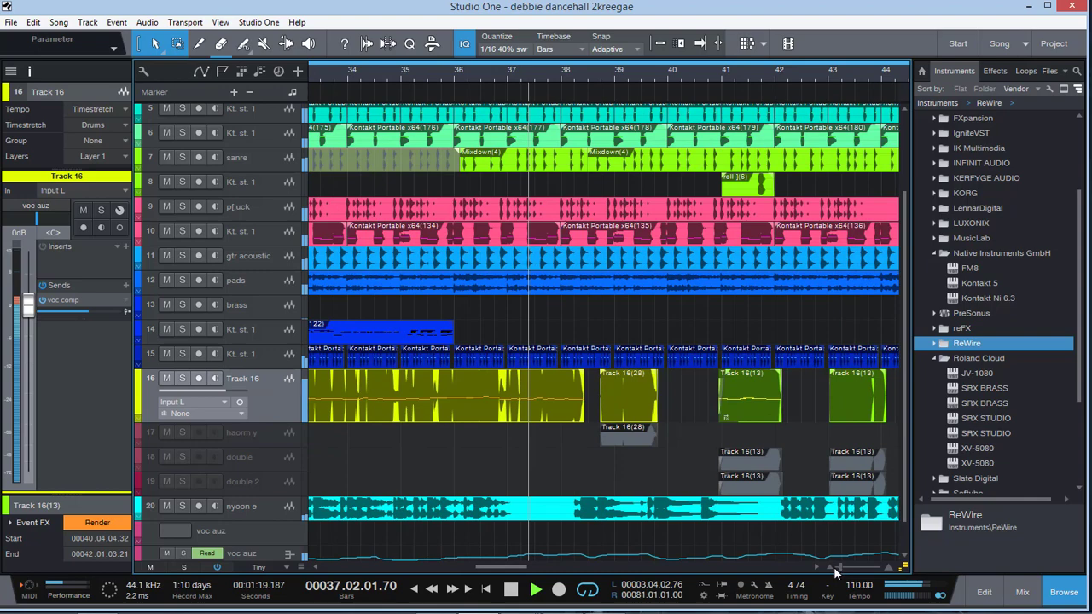
scroll(831, 566, down, 5)
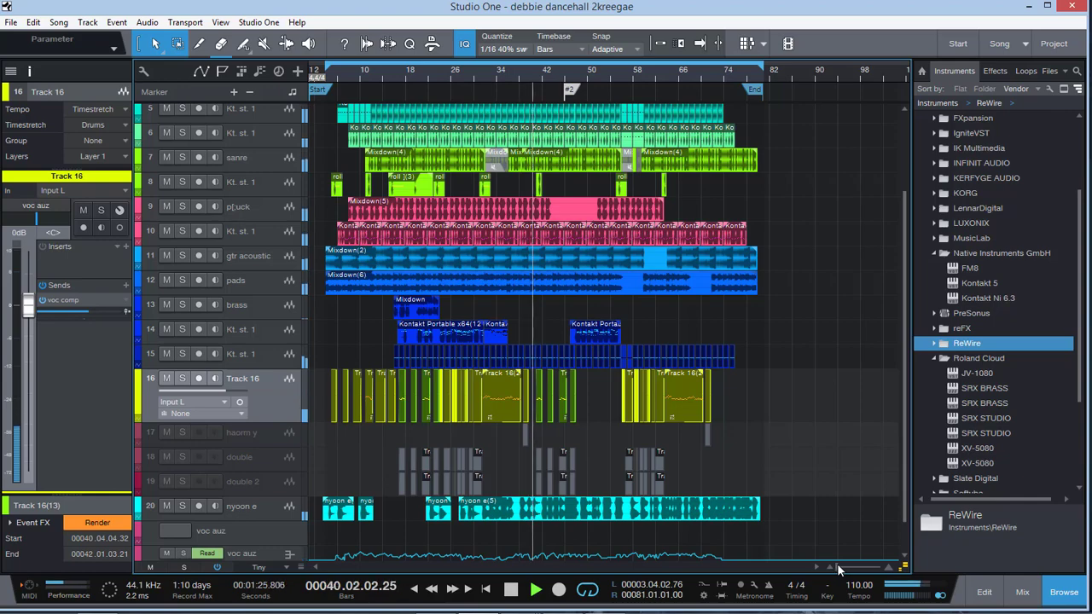
scroll(837, 570, up, 5)
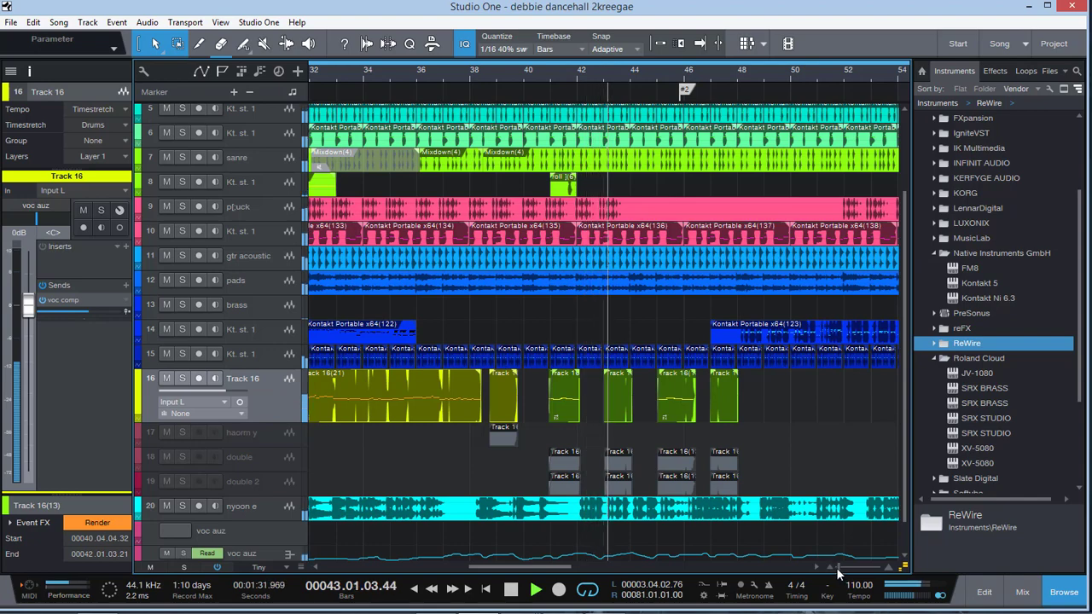
drag(833, 570, 839, 565)
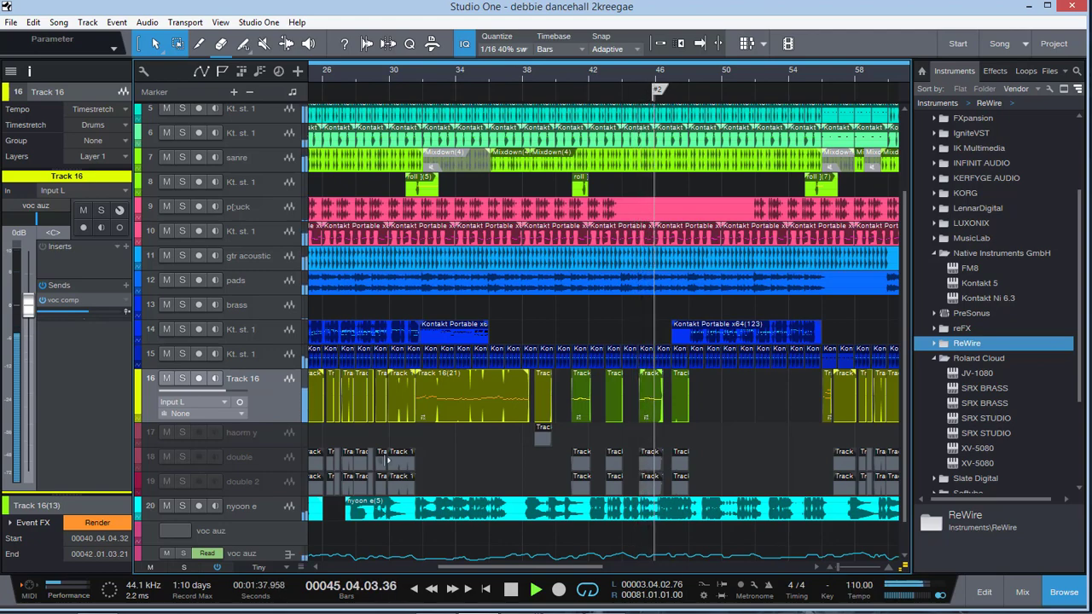
key(space)
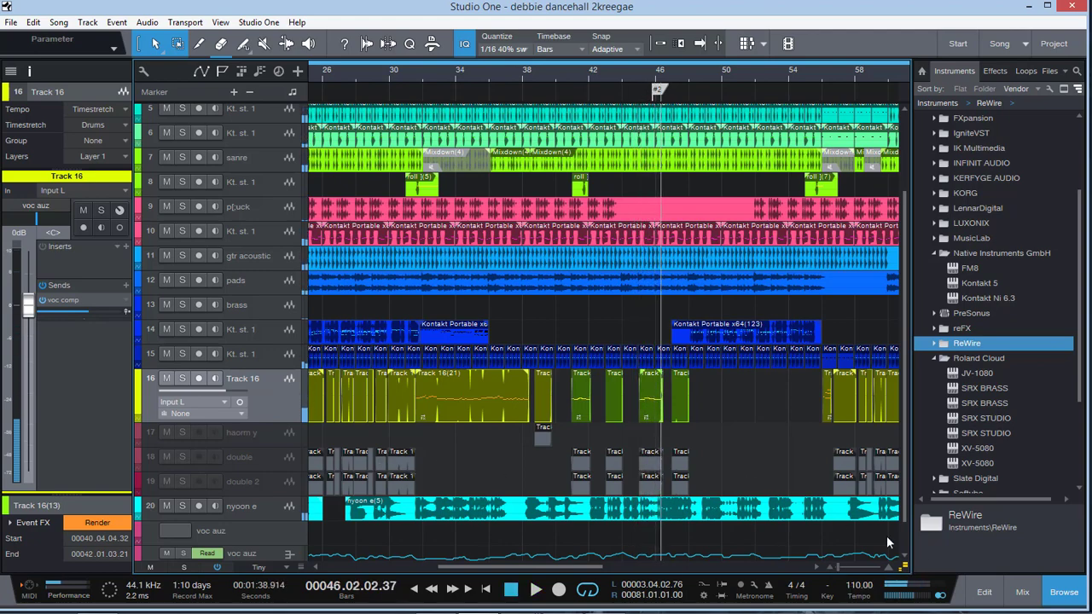
Step: Move the playback position to about bar 6, near the start of the Track 16 vocal
mouse_move(844, 561)
mouse_down()
mouse_move(857, 559)
mouse_move(834, 566)
mouse_up()
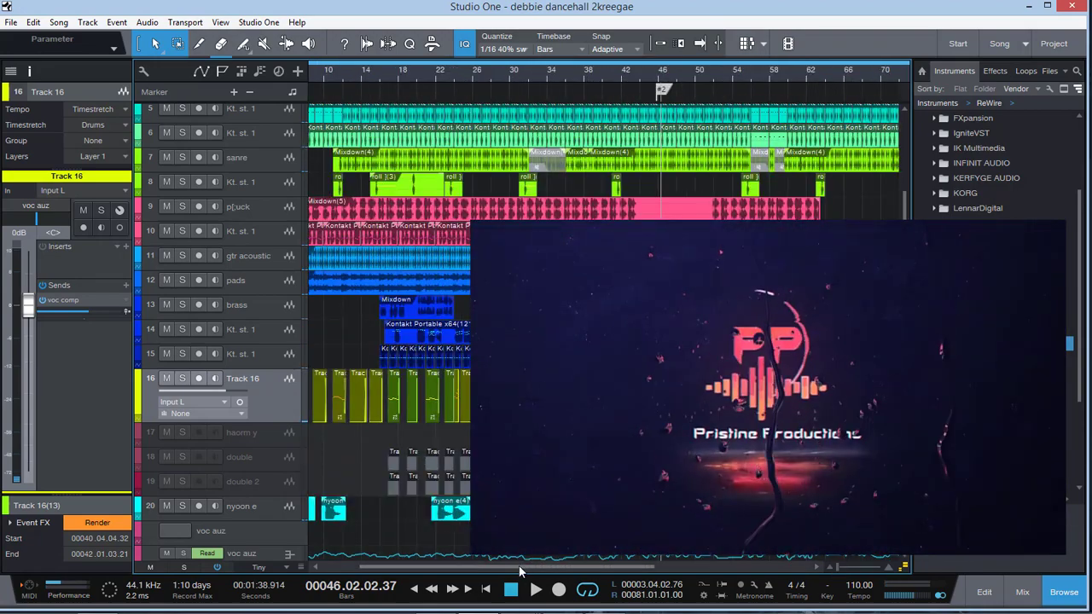
drag(512, 560, 465, 562)
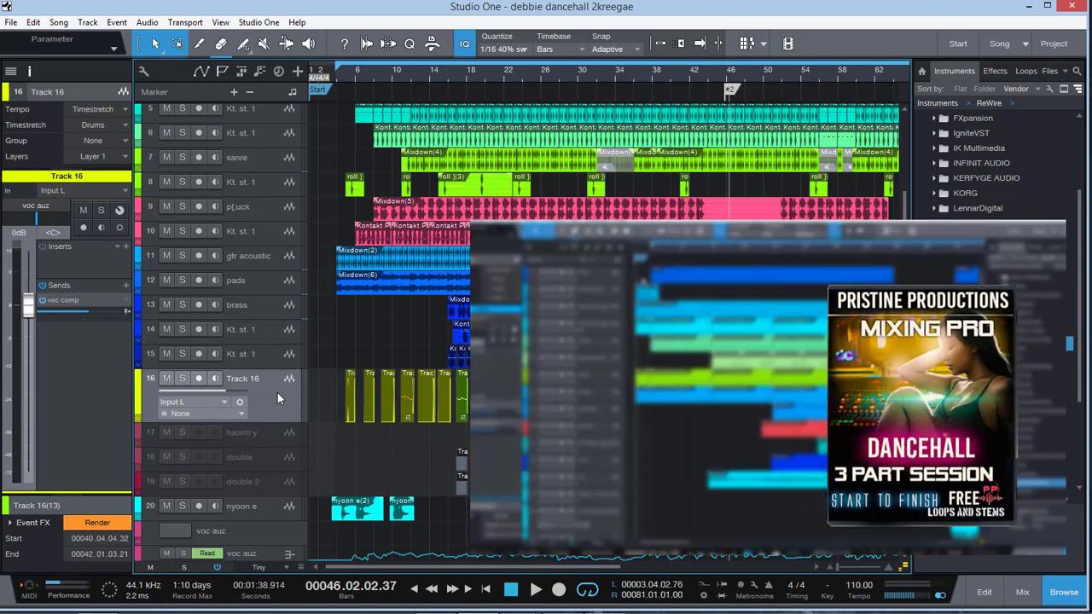
click(358, 71)
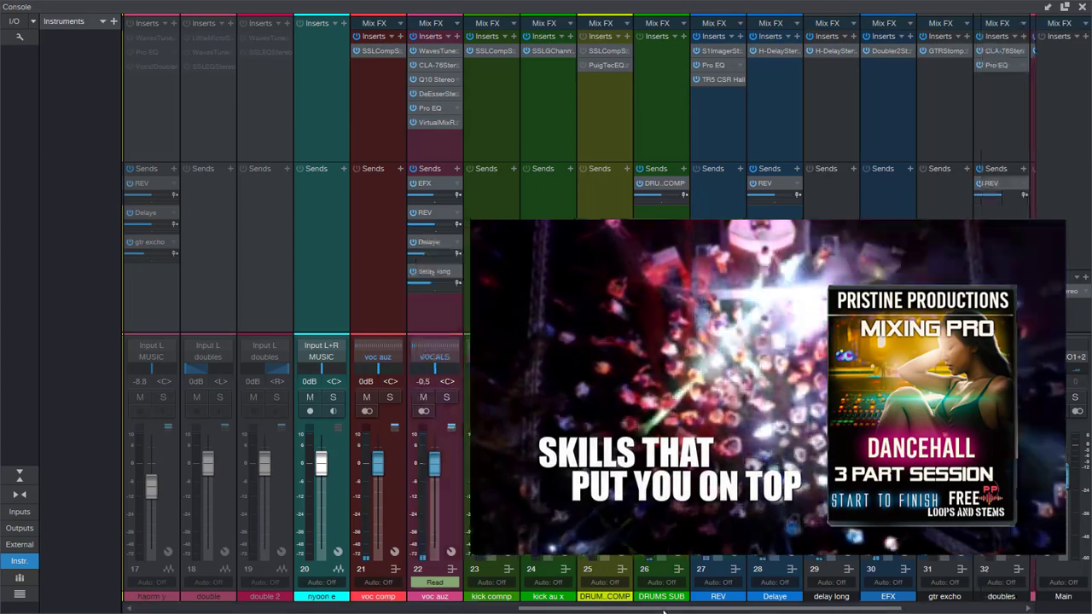
Step: Examine the easy and advanced settings of the TR5 CSR Hall reverb on the REV channel
drag(664, 611, 747, 611)
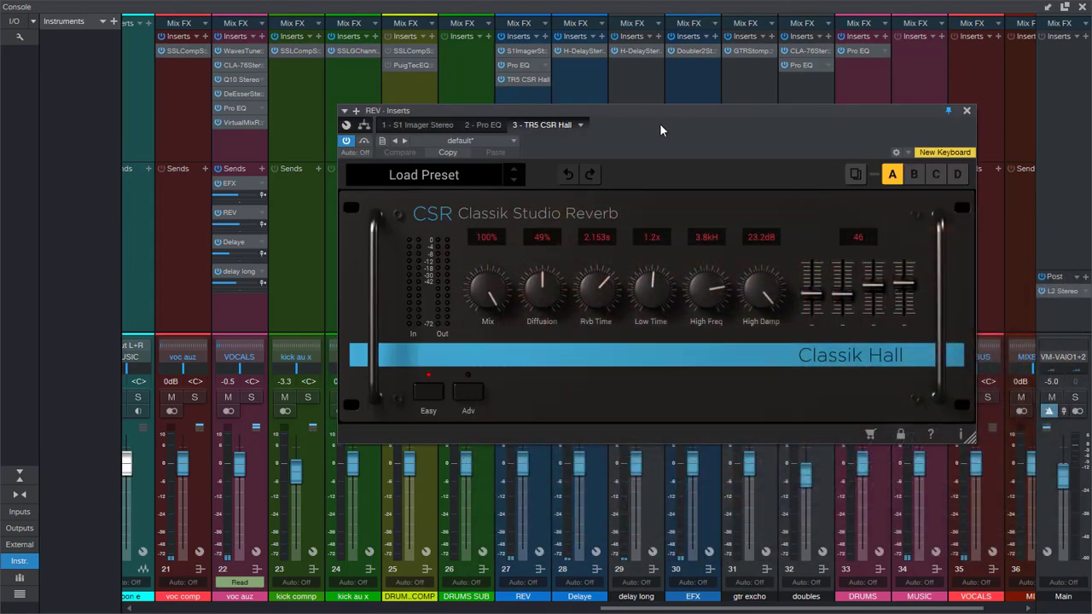
drag(661, 130, 596, 124)
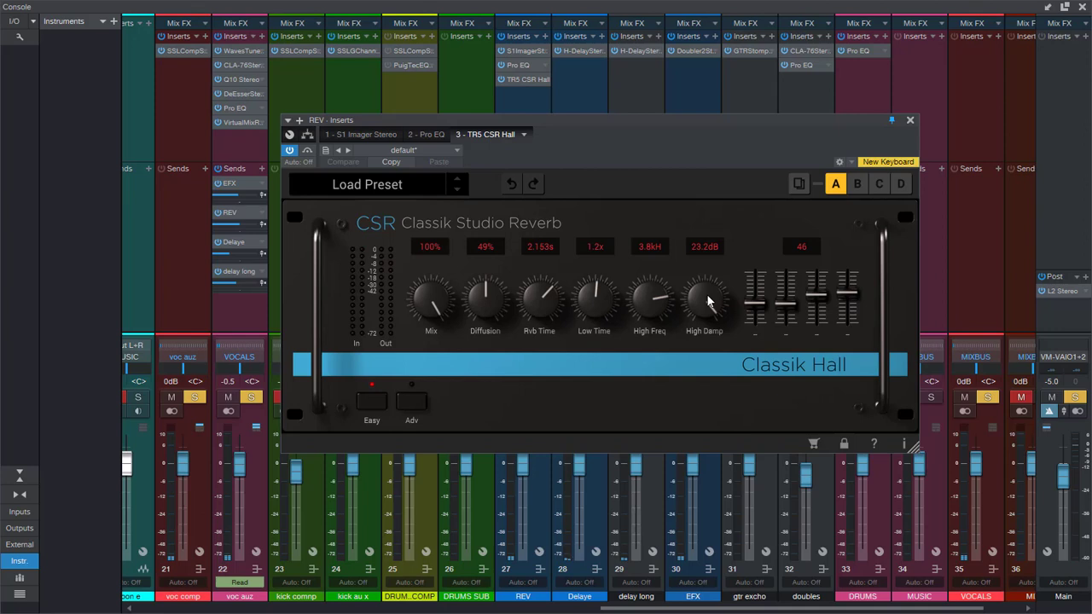
click(411, 403)
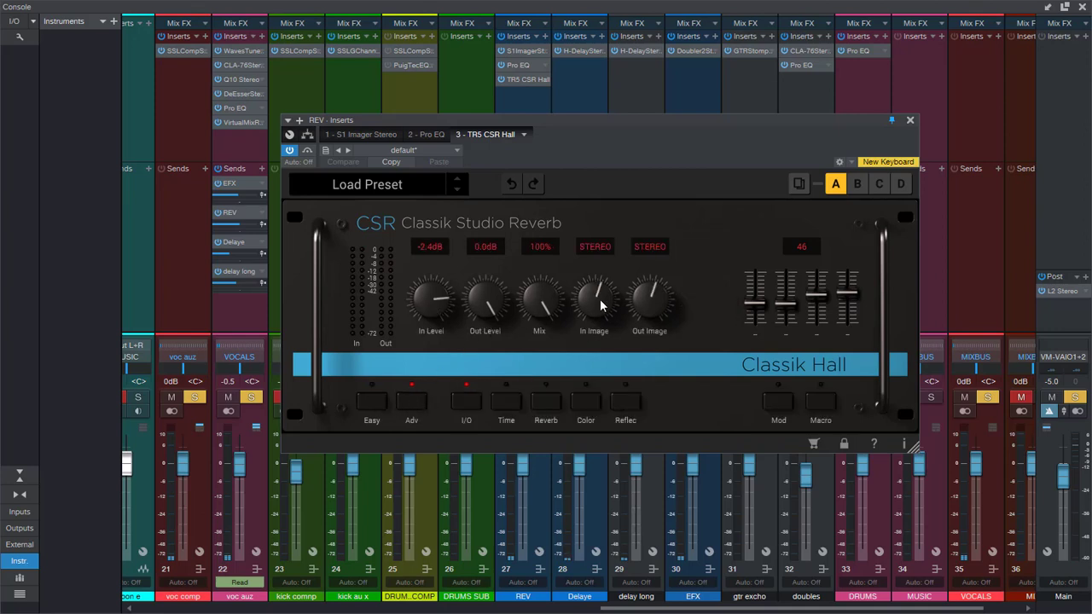
mouse_move(594, 307)
mouse_down()
mouse_move(613, 192)
mouse_move(597, 307)
mouse_up()
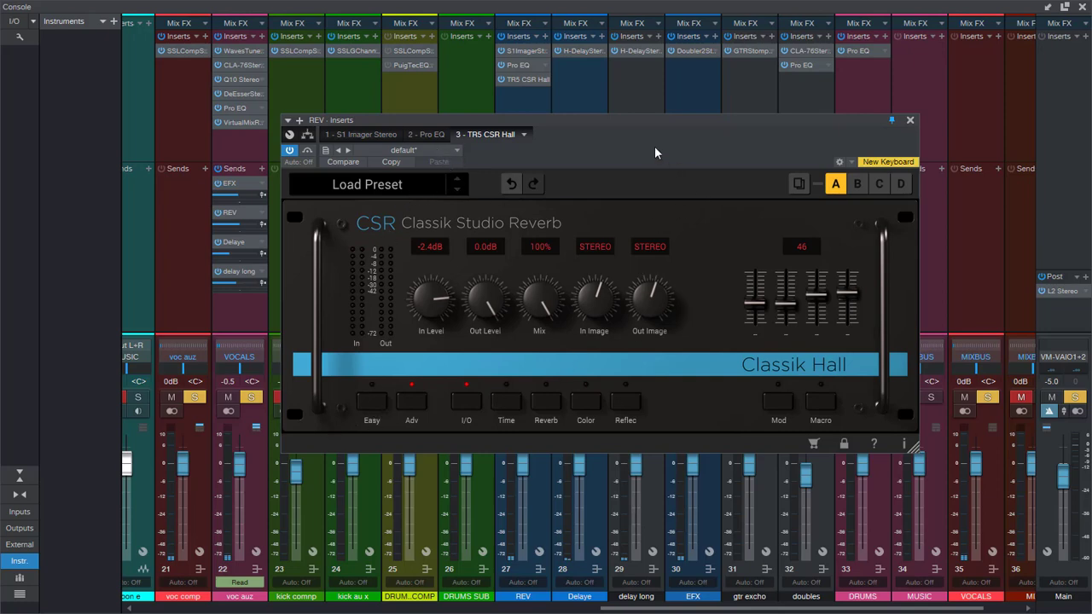
mouse_move(655, 152)
mouse_down()
mouse_move(696, 147)
mouse_move(648, 132)
mouse_move(664, 125)
mouse_move(657, 155)
mouse_up()
click(417, 403)
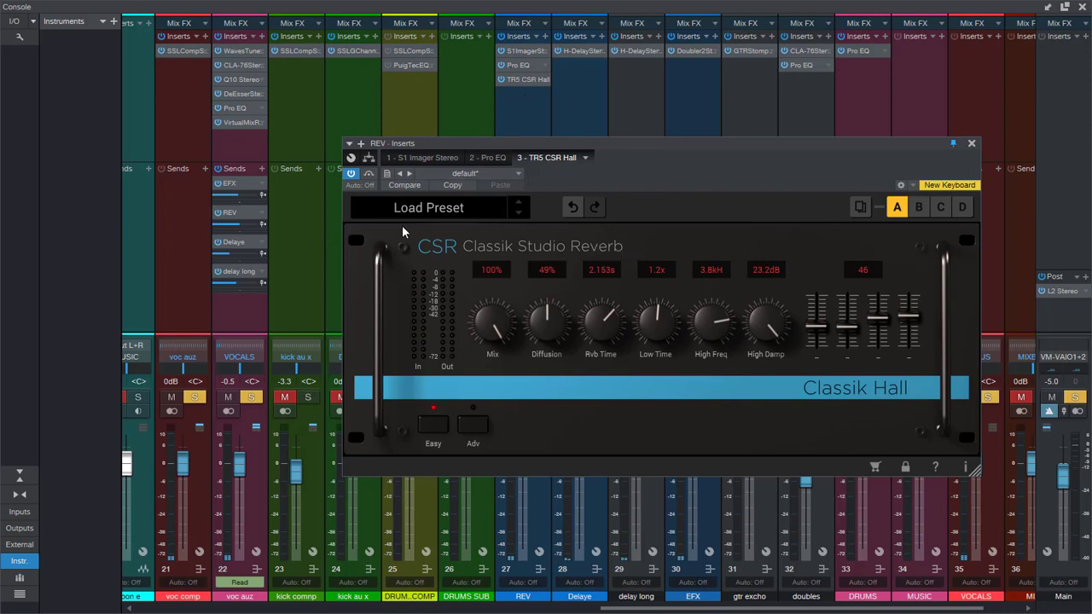
Step: Turn off the delay long and Delaye sends on the voc auz channel
click(217, 271)
click(217, 241)
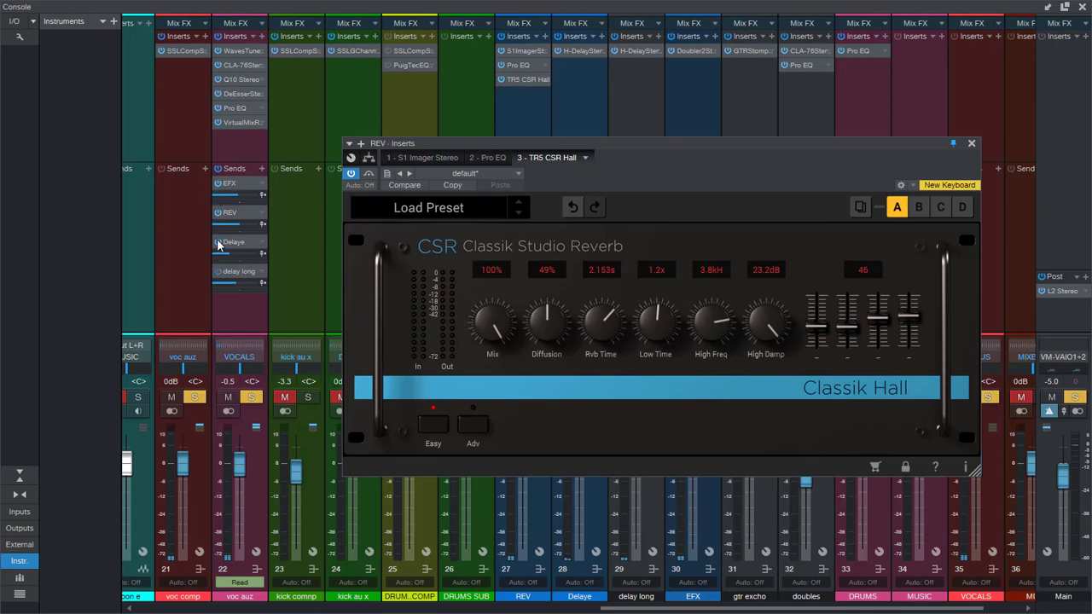
click(218, 184)
drag(742, 158, 861, 135)
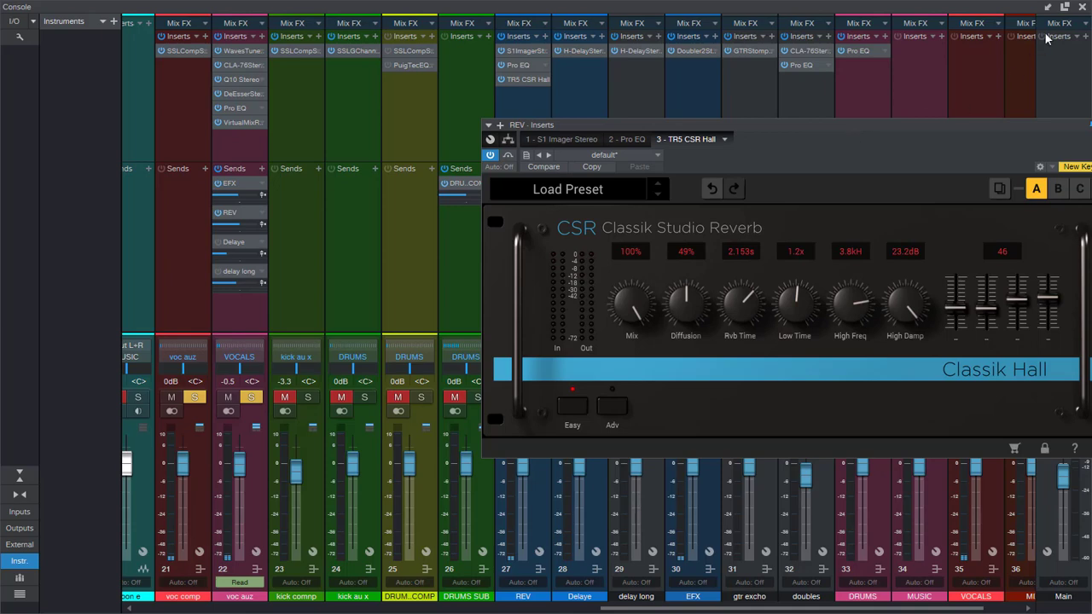
click(1082, 7)
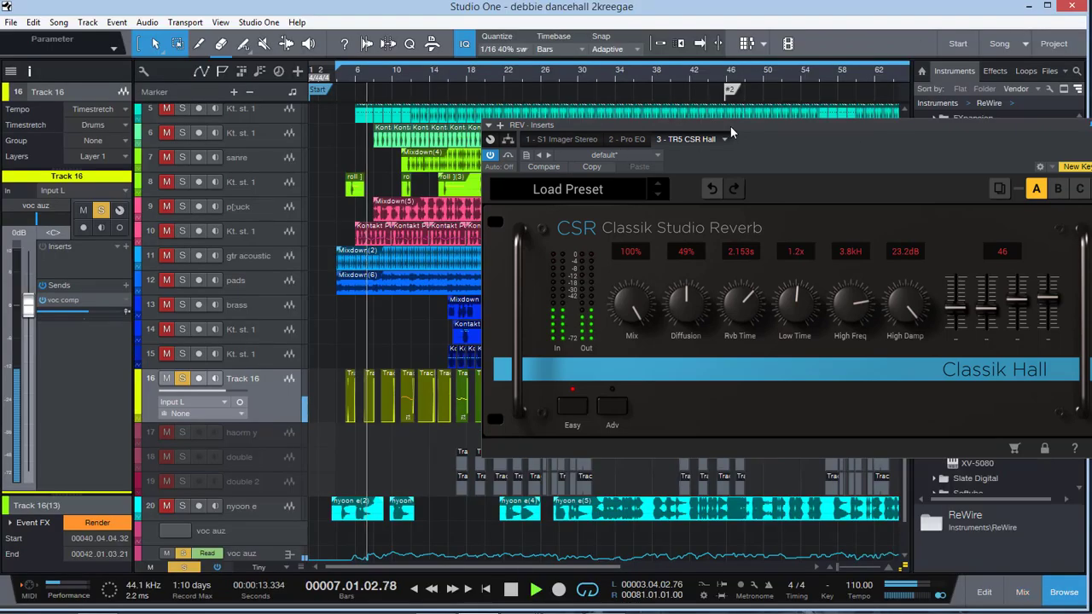
drag(731, 127, 511, 105)
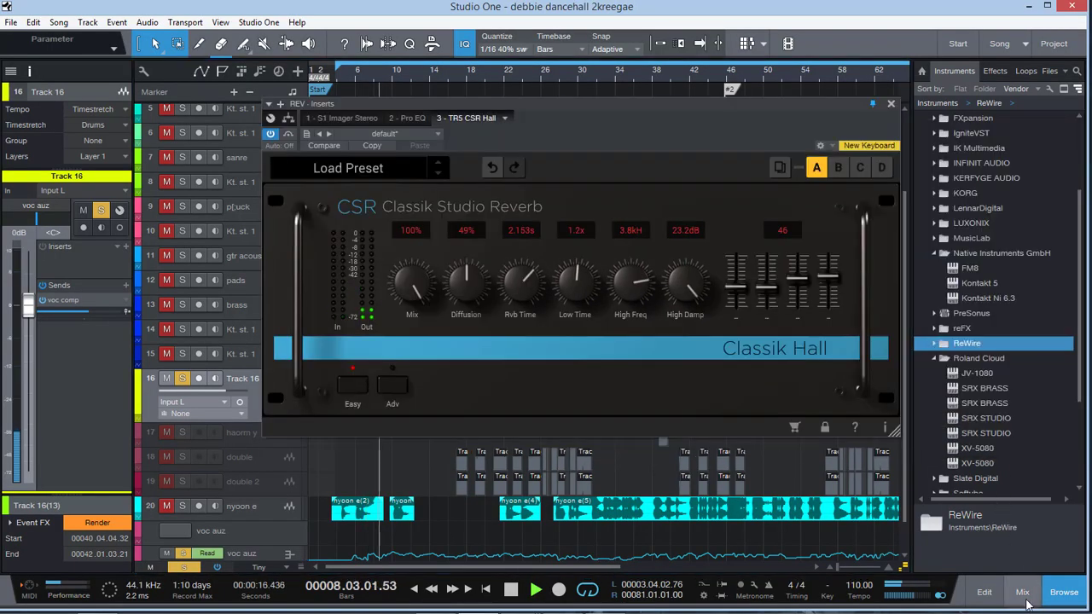
click(1024, 598)
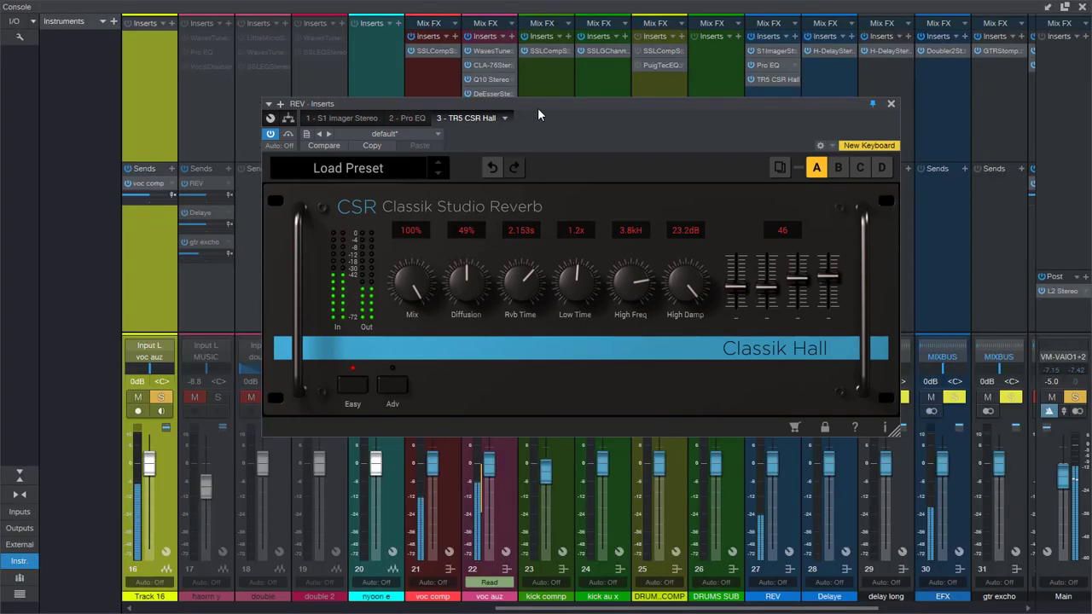
Step: Check the level of the REV send on the voc auz channel
drag(539, 114, 783, 65)
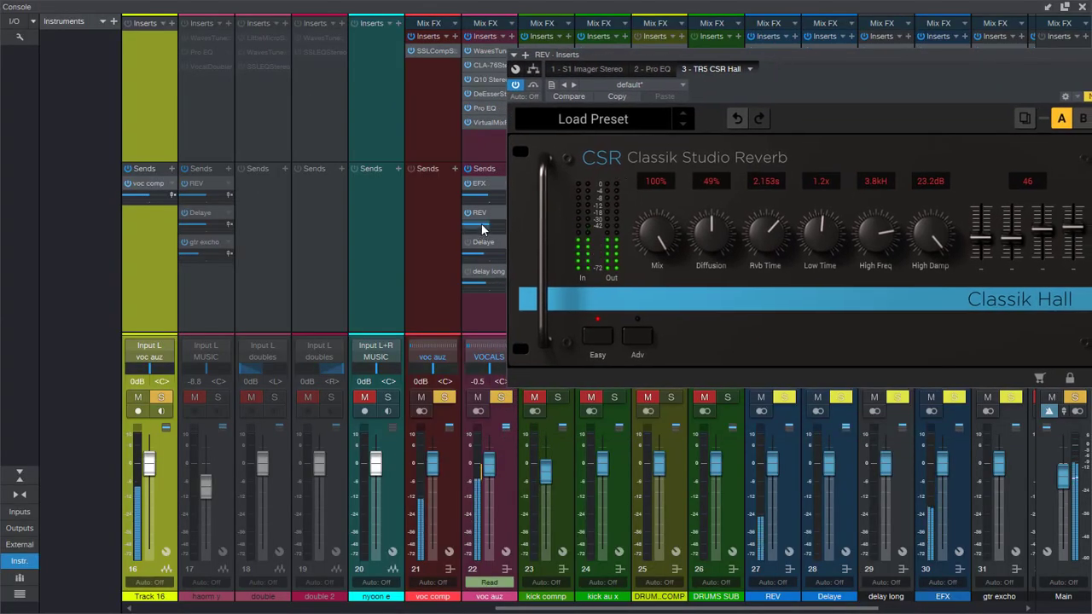
mouse_move(489, 231)
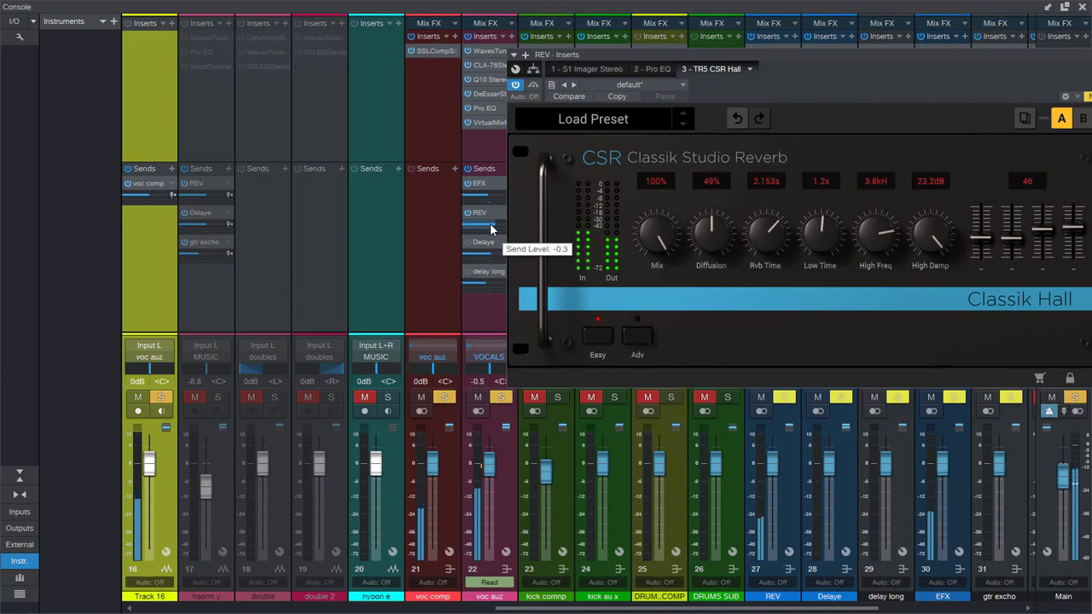
drag(792, 66, 479, 147)
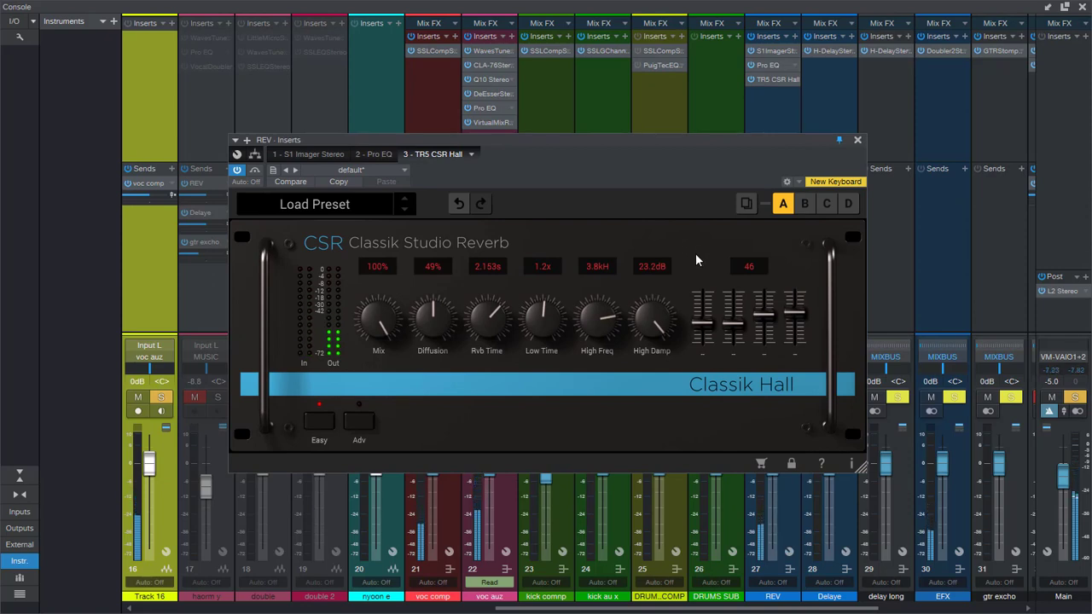
Step: Set the second macro fader of the Classik Hall reverb to 17 and lower the fourth fader
mouse_move(732, 323)
mouse_down()
mouse_move(734, 287)
mouse_move(731, 337)
mouse_up()
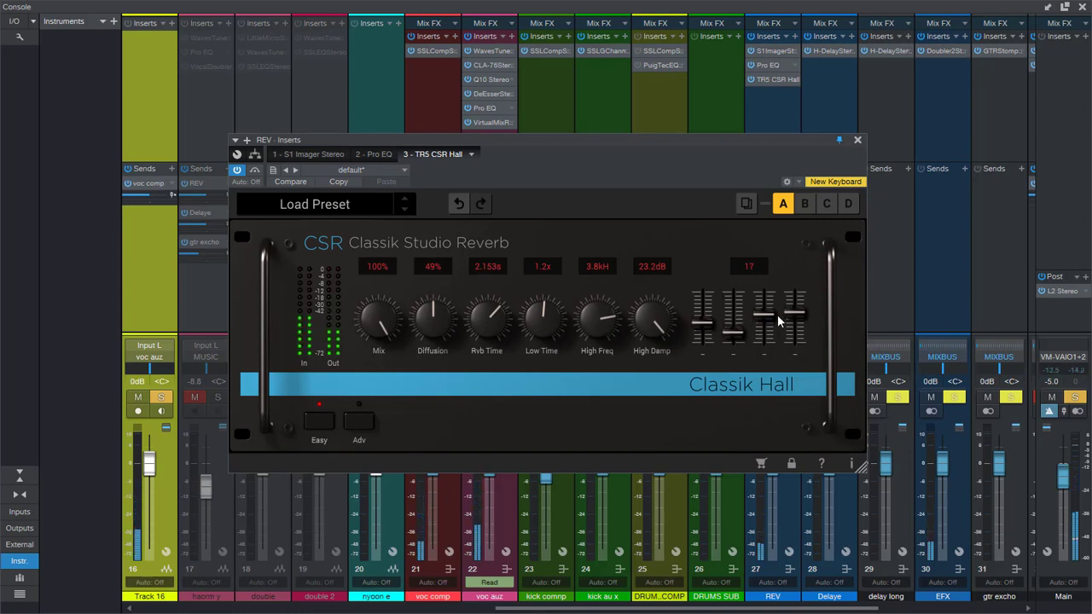
drag(801, 312, 768, 315)
Step: Open the REV channel's Pro EQ beside the reverb with the EQ bypassed, compare the two, and close the EQ
click(771, 66)
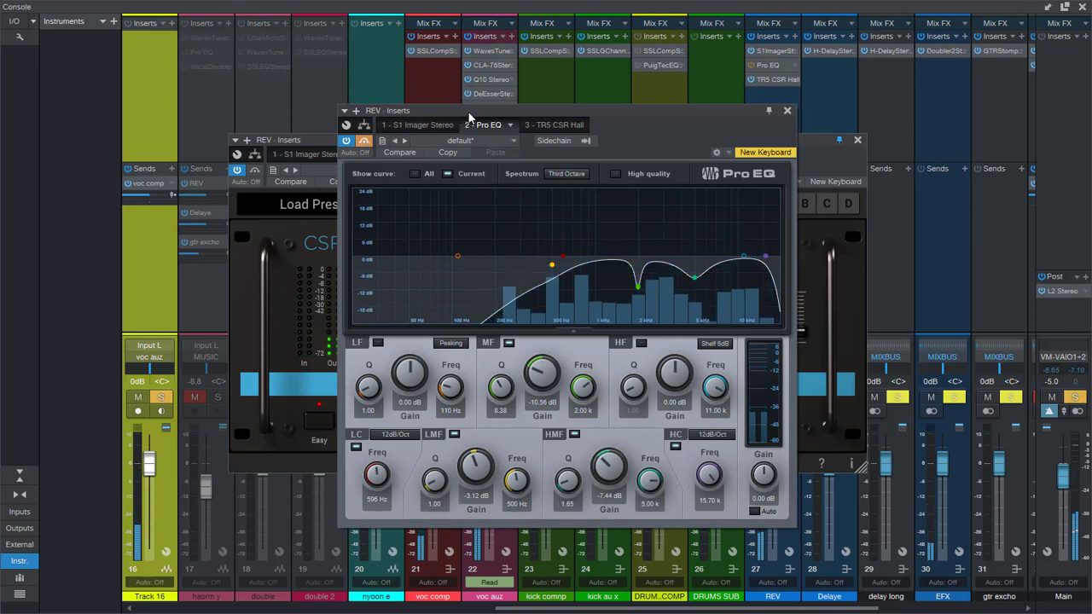
drag(458, 111, 643, 126)
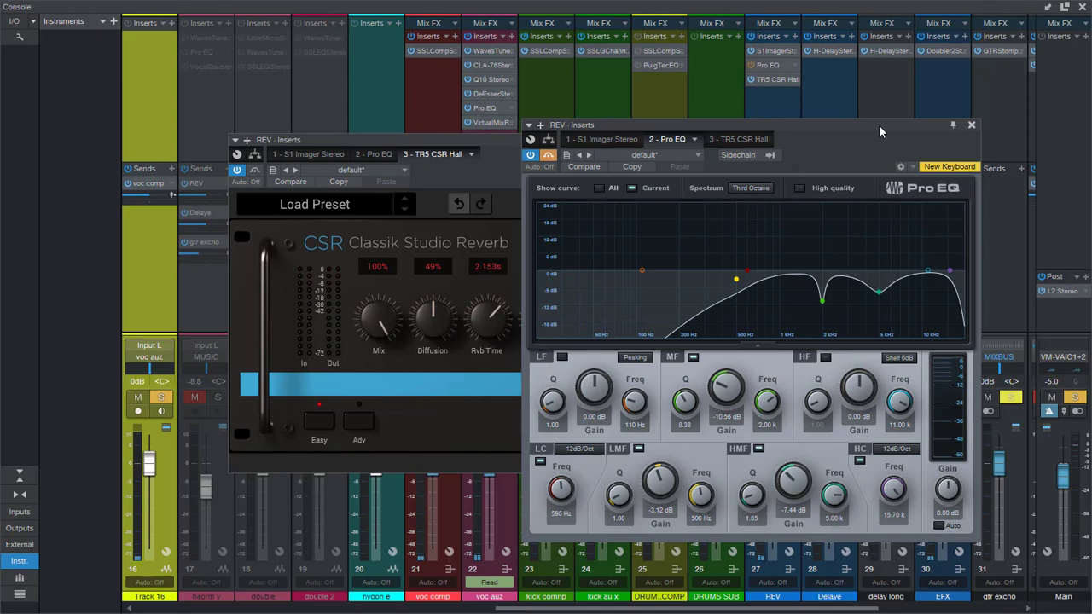
drag(465, 138, 353, 97)
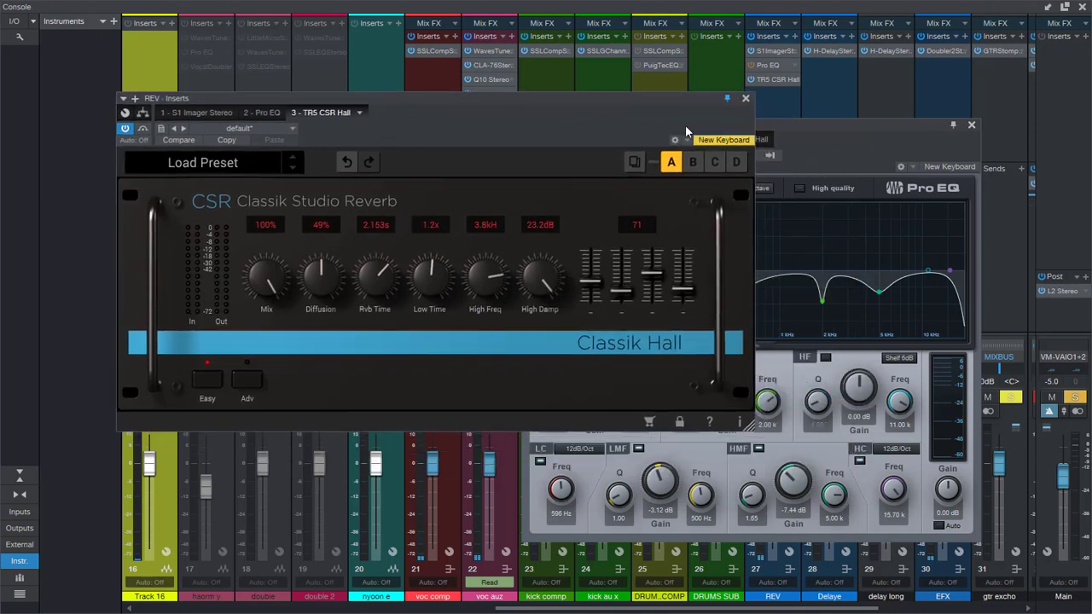
click(855, 152)
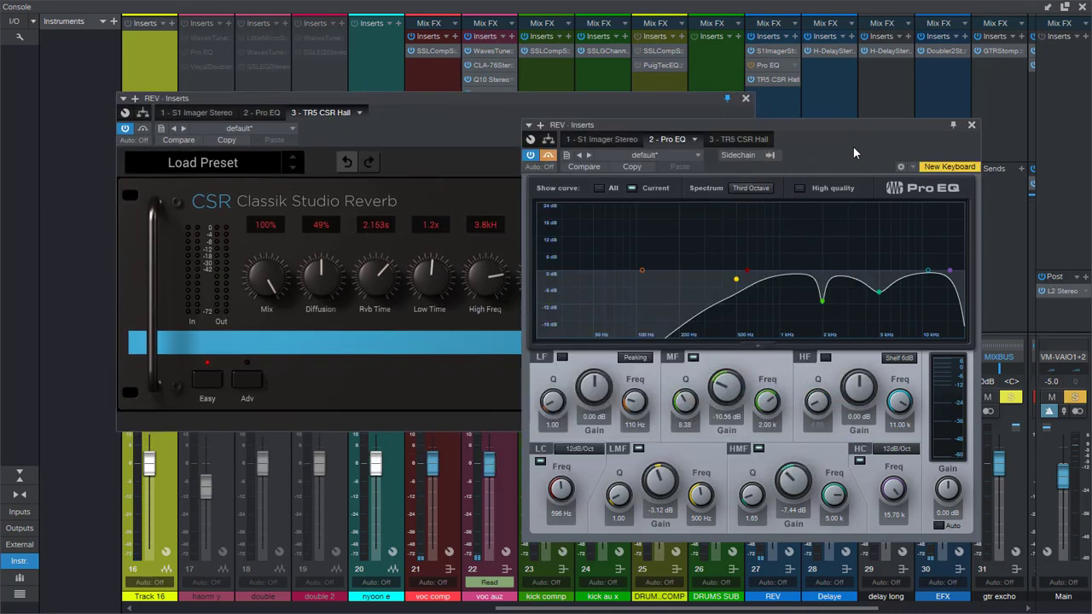
click(970, 125)
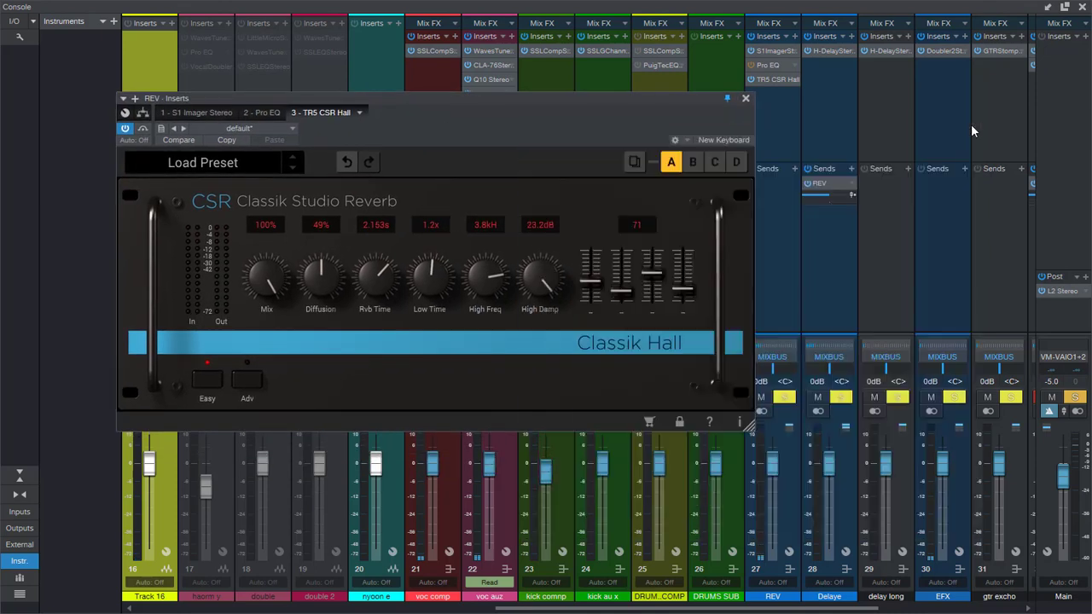
Step: Close the reverb window, open the S1 Imager Stereo on the REV channel and set its Width to 3.00
click(777, 54)
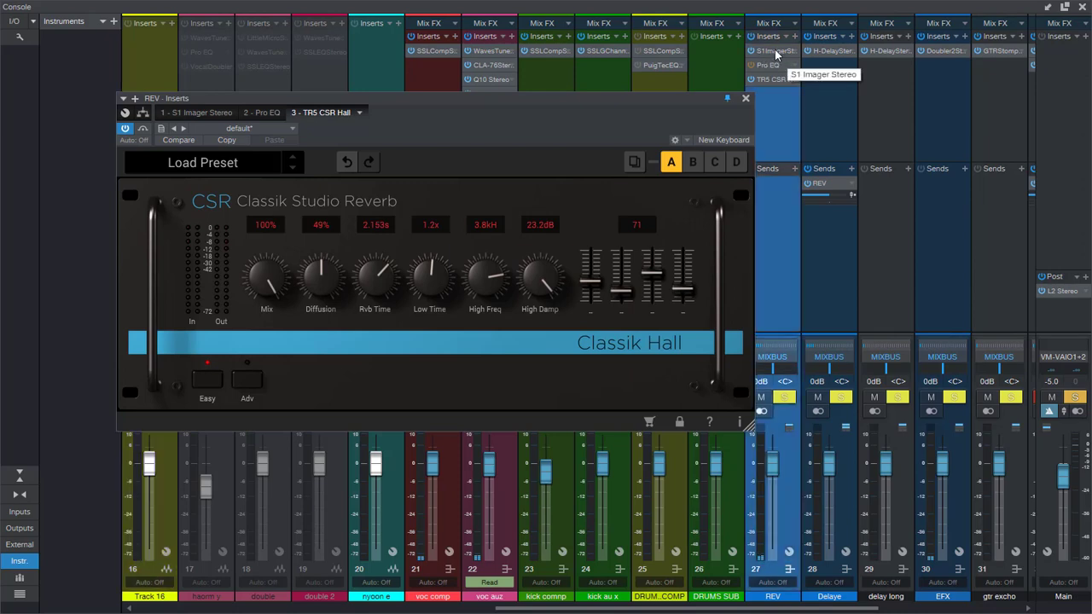
click(746, 98)
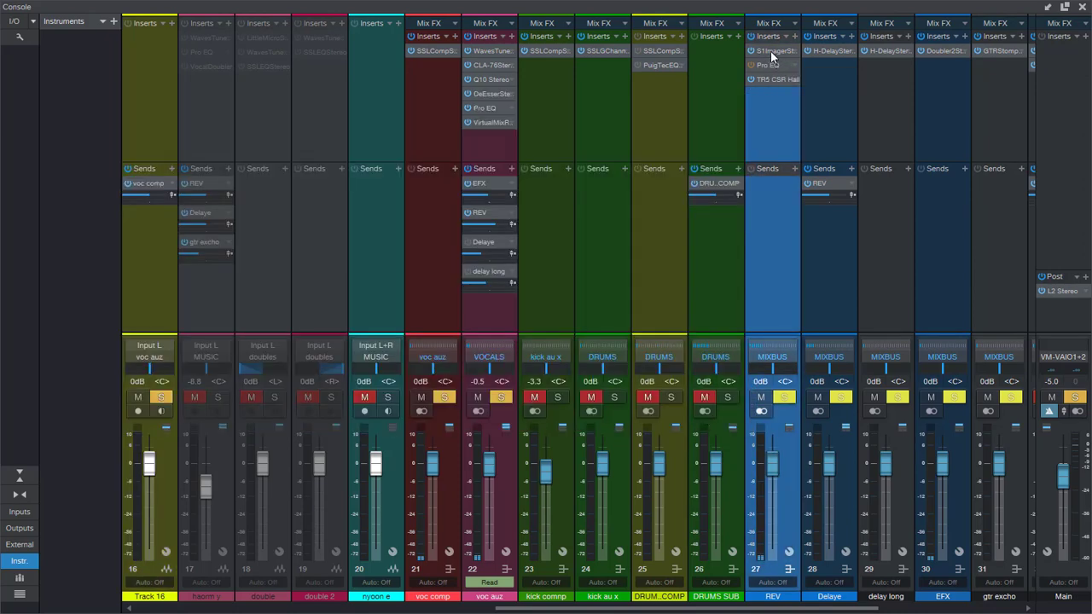
click(771, 51)
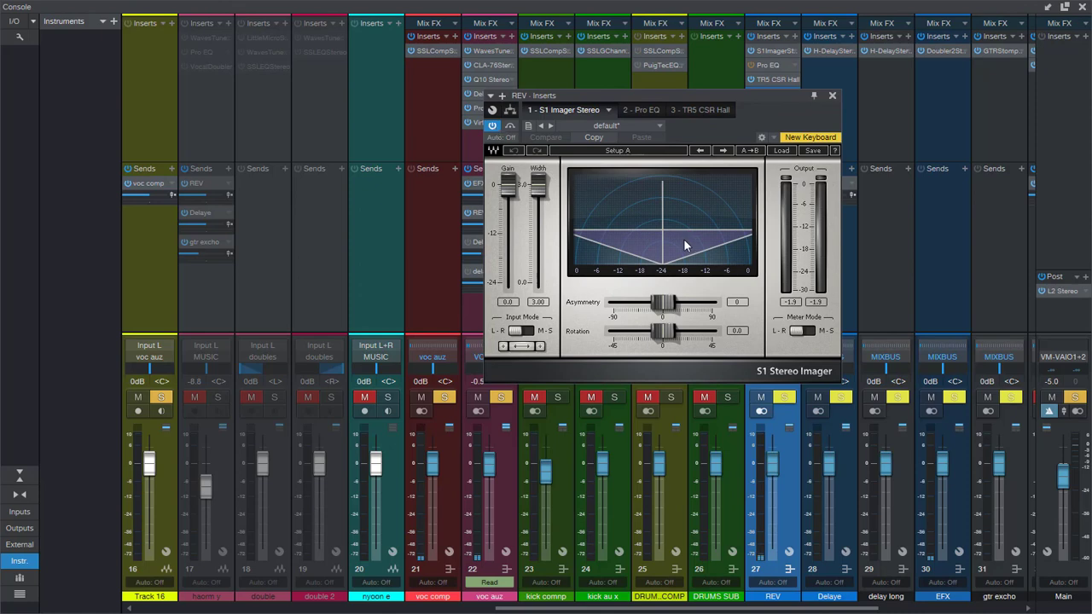
mouse_move(535, 190)
mouse_down()
mouse_move(539, 271)
mouse_move(538, 186)
mouse_up()
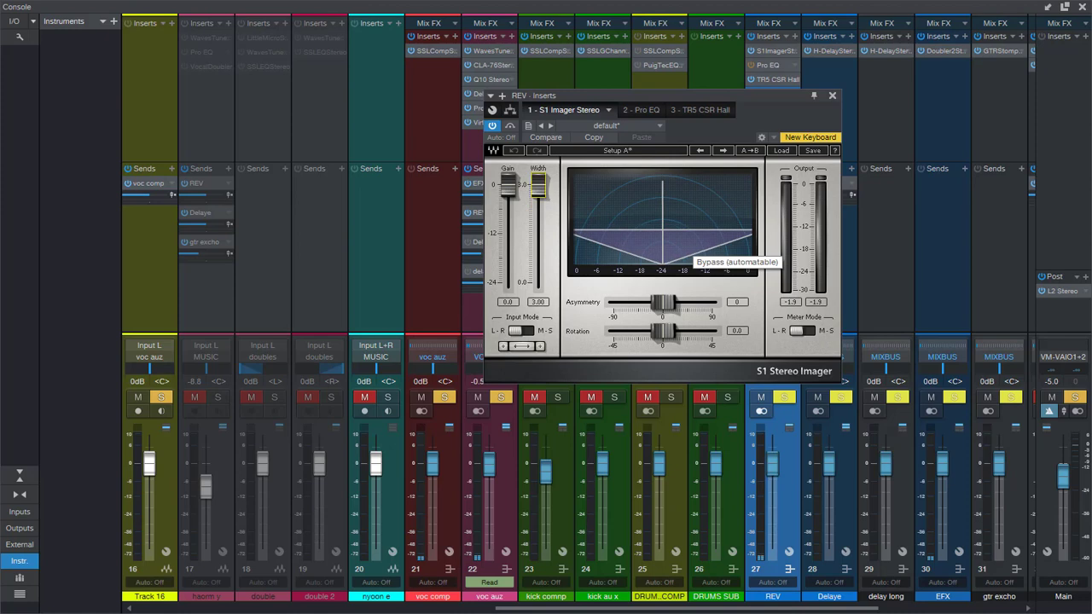
drag(693, 97, 773, 90)
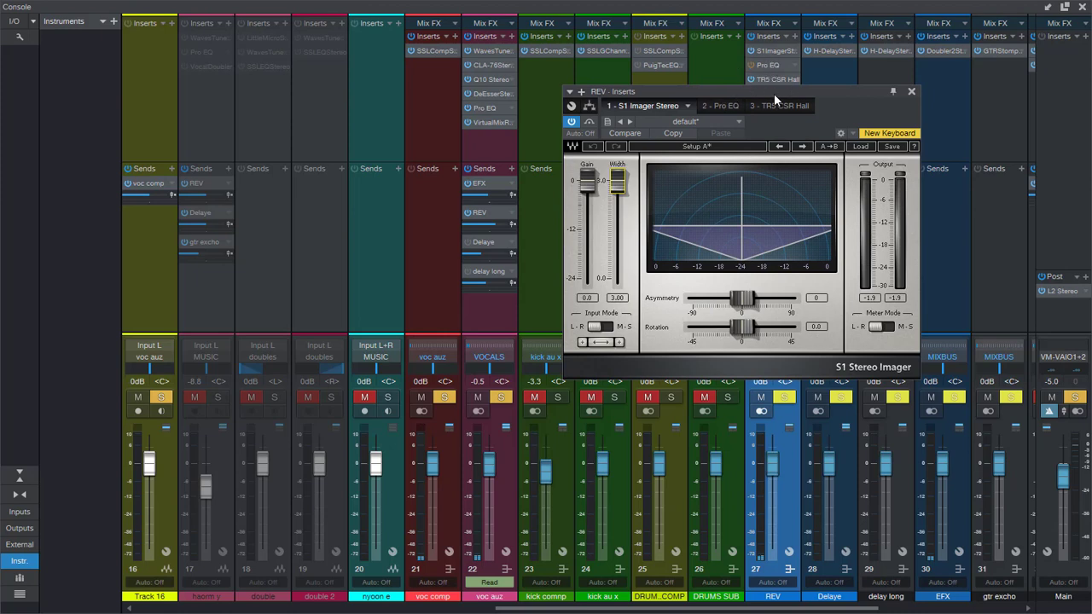
drag(772, 93, 763, 93)
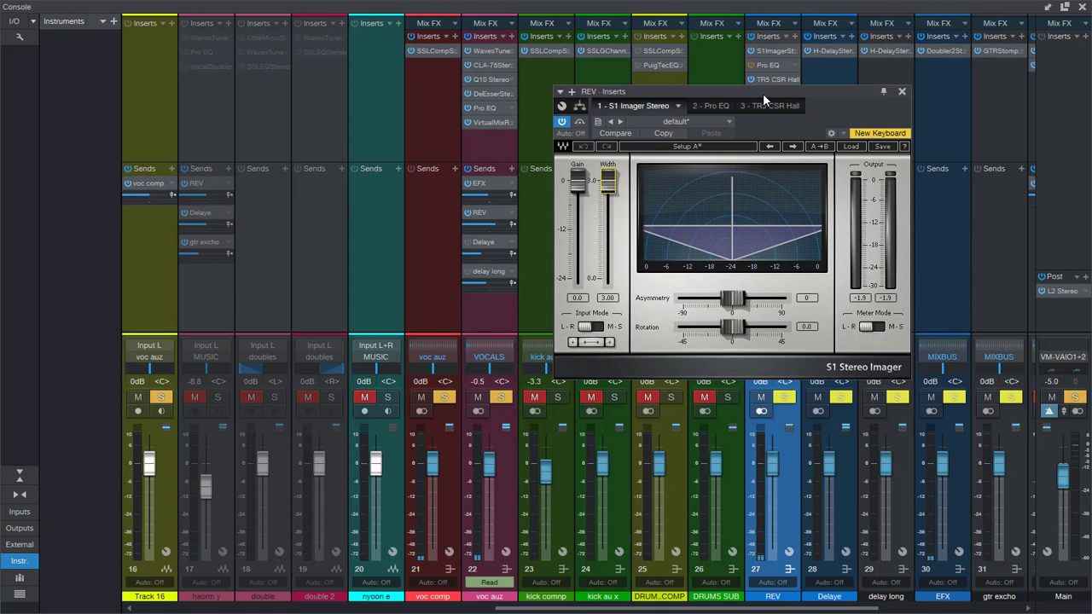
drag(800, 88, 778, 147)
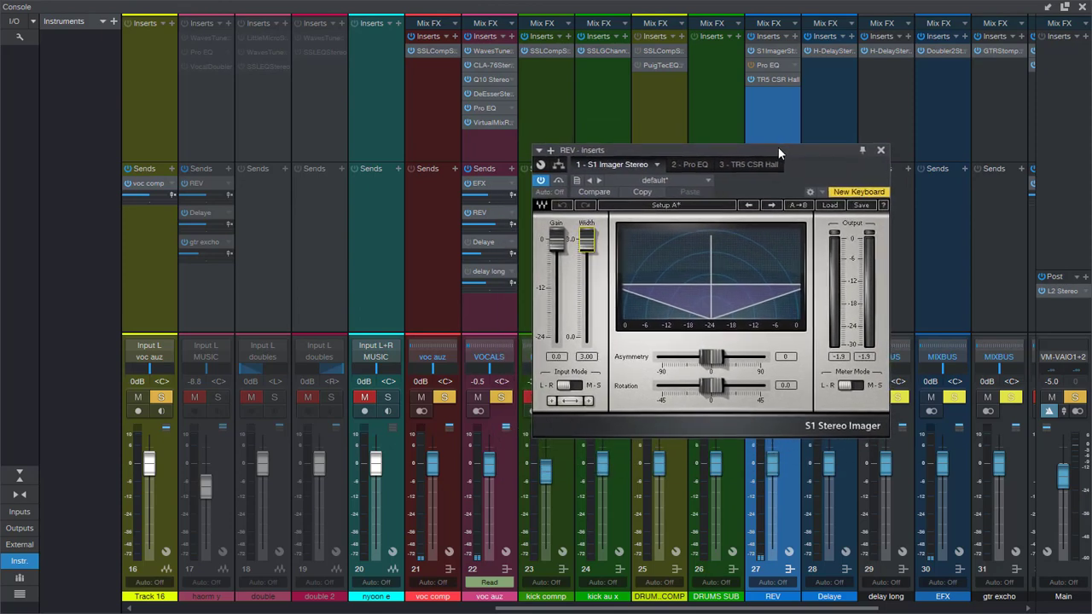
drag(779, 147, 788, 132)
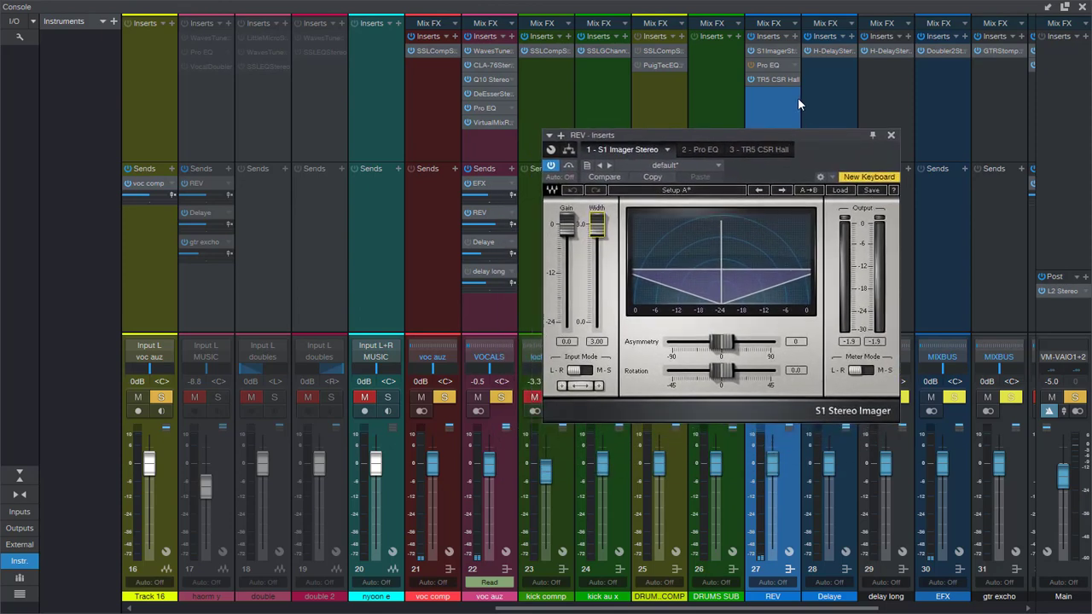
Step: Check the REV channel's Pro EQ, close it, and move the CSR Hall reverb above Pro EQ in the insert chain
click(768, 66)
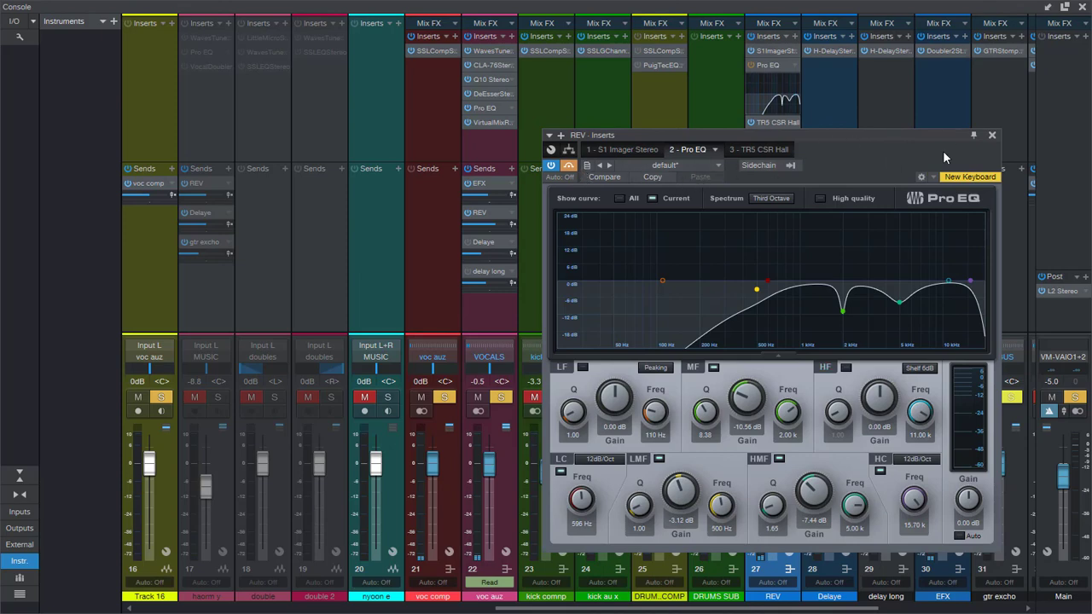
click(991, 136)
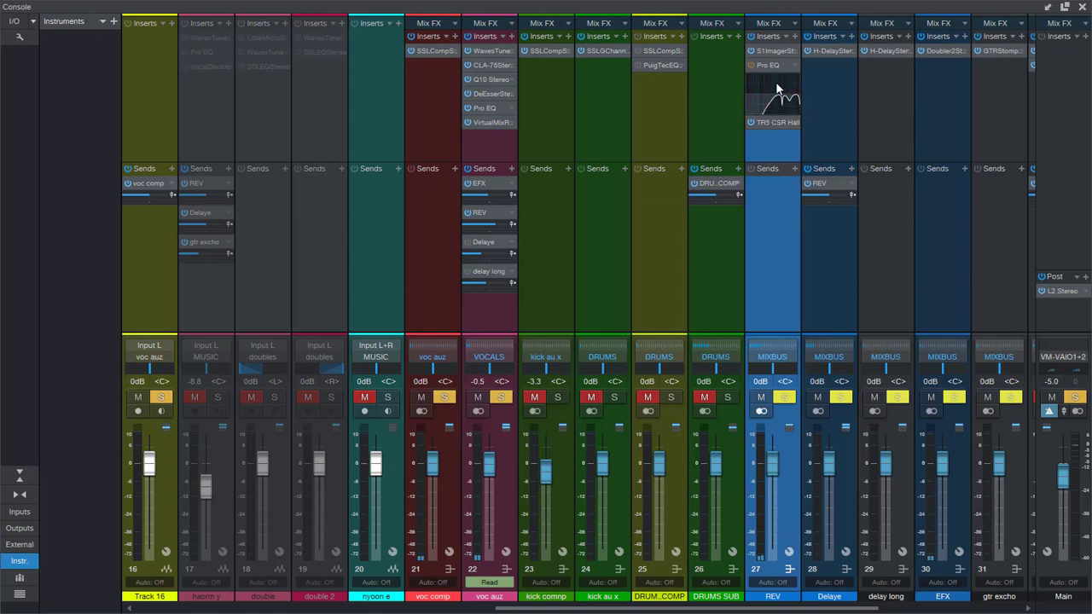
drag(774, 124, 768, 83)
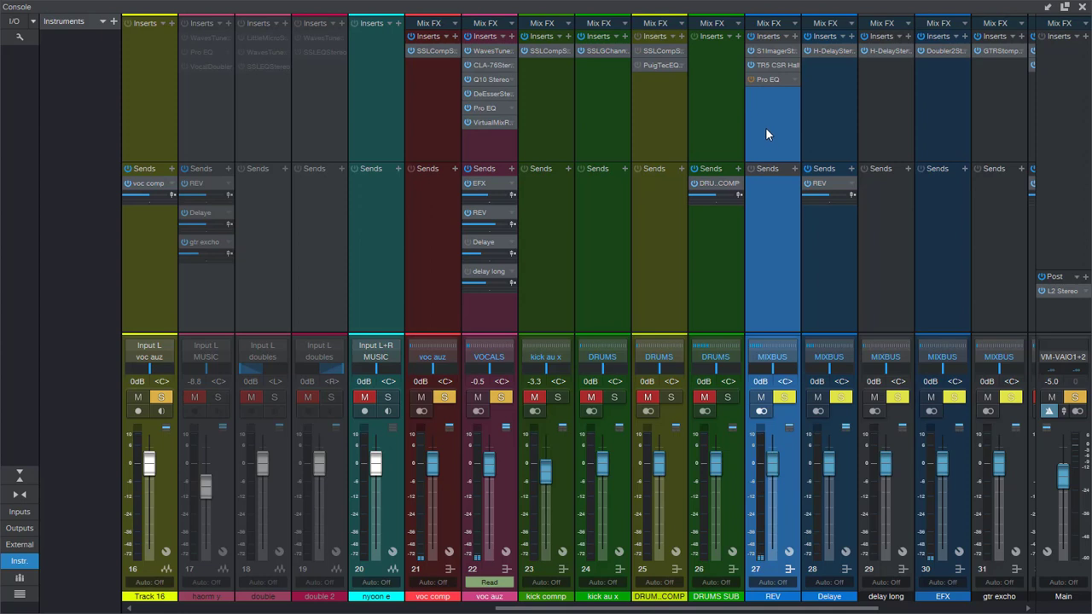
Step: Open the REV channel's CSR Hall reverb and move its window clear of the voc auz channel's inserts
click(774, 66)
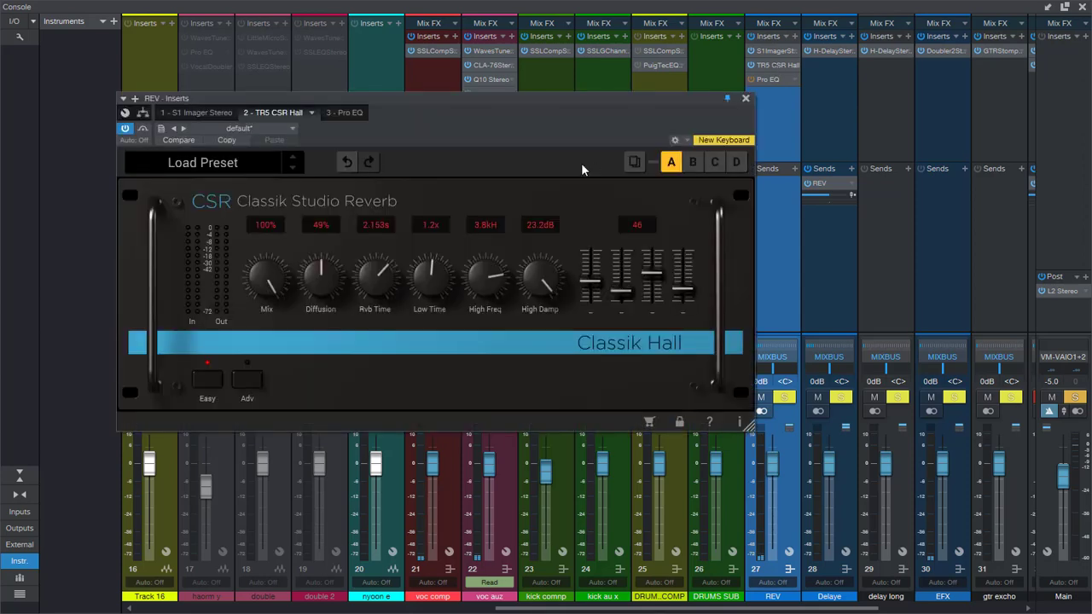
drag(462, 131, 623, 134)
drag(435, 301, 456, 226)
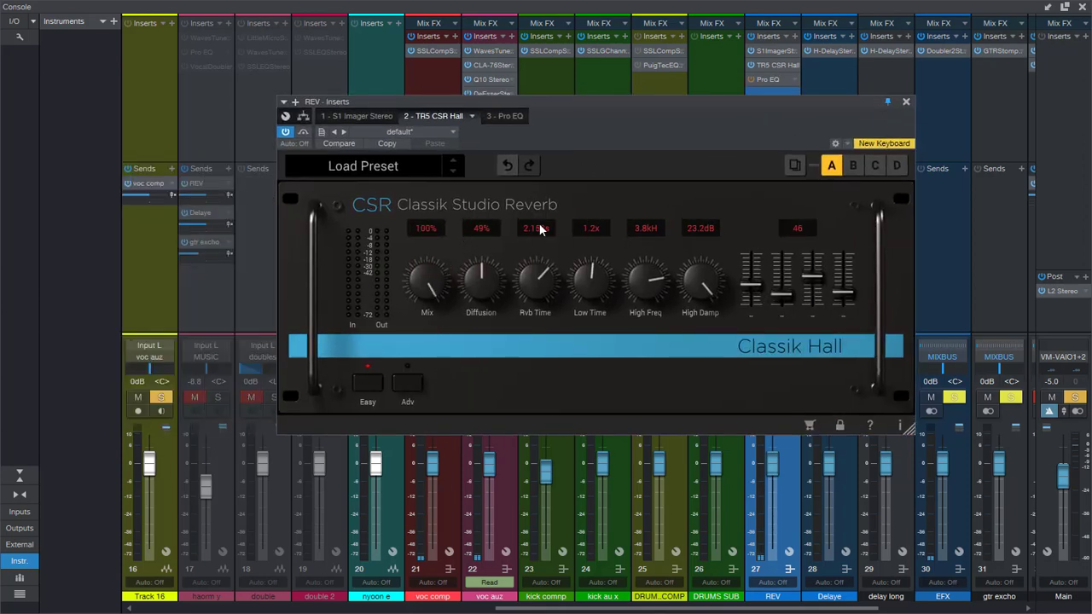
drag(526, 111, 683, 136)
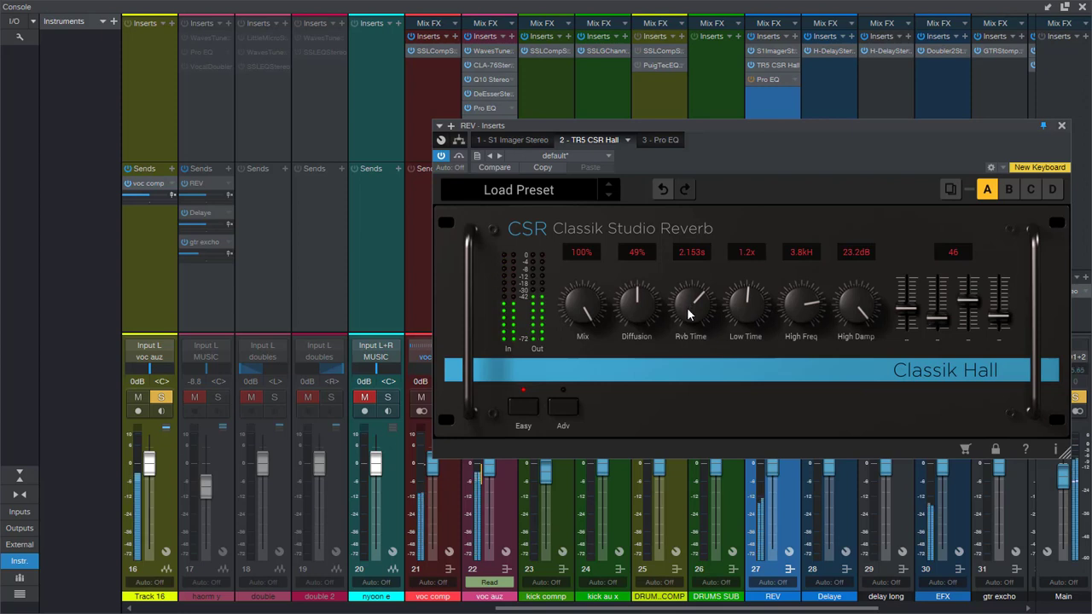
Step: Try the Classik Hall with Rvb Time at 0.271s, Low Time at 1.1x and High Freq at 762Hz
drag(686, 307, 700, 426)
drag(747, 305, 745, 393)
drag(745, 339, 819, 467)
drag(813, 296, 816, 195)
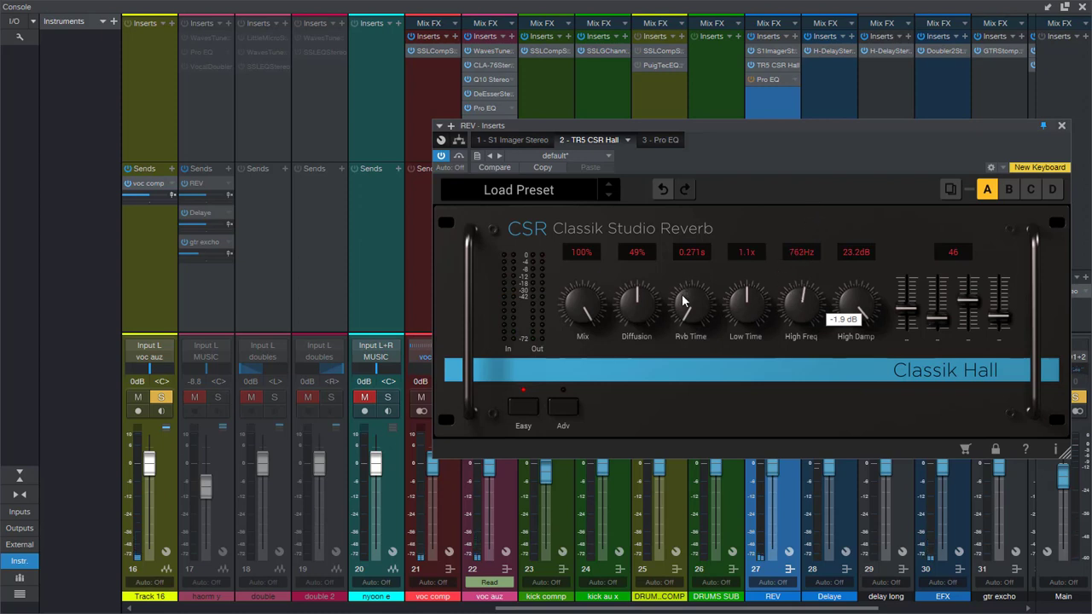
Step: Try a longer Rvb Time of 4.891s, raise the Diffusion to 82% and above, and lower it to 0%
drag(682, 294, 716, 163)
drag(639, 294, 656, 245)
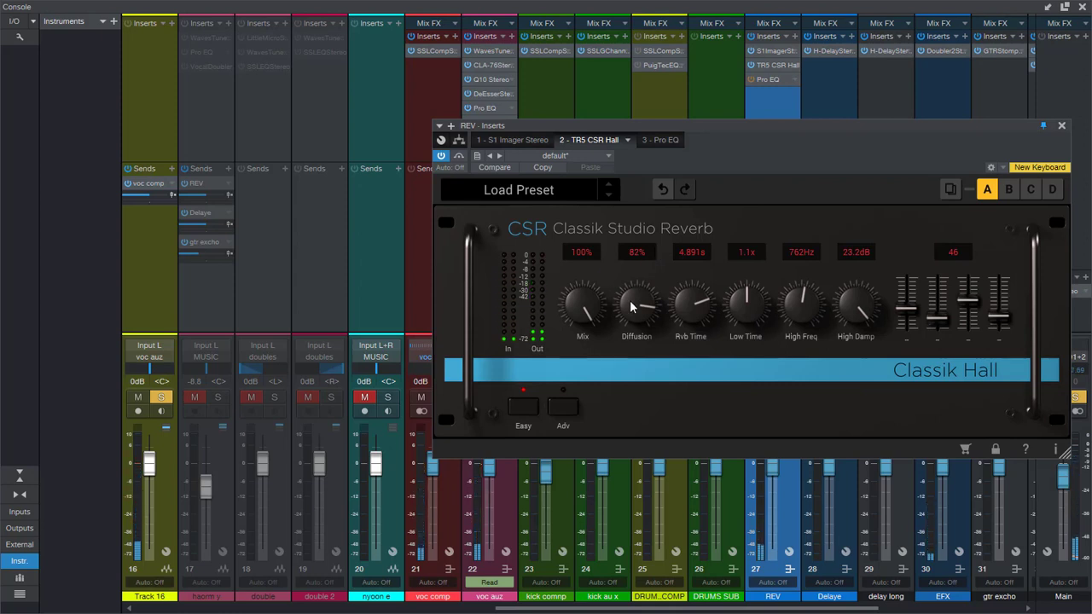
drag(629, 300, 671, 236)
drag(635, 304, 665, 498)
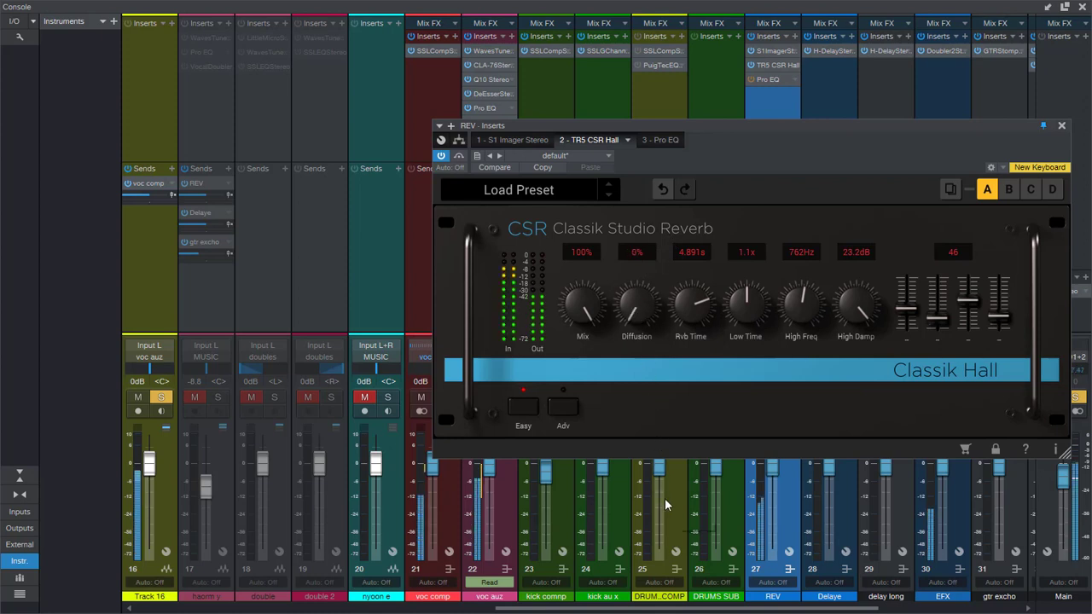
Step: Set the reverb's Diffusion to 22%, Rvb Time to 3.091s and second macro fader to 43
drag(636, 302, 640, 260)
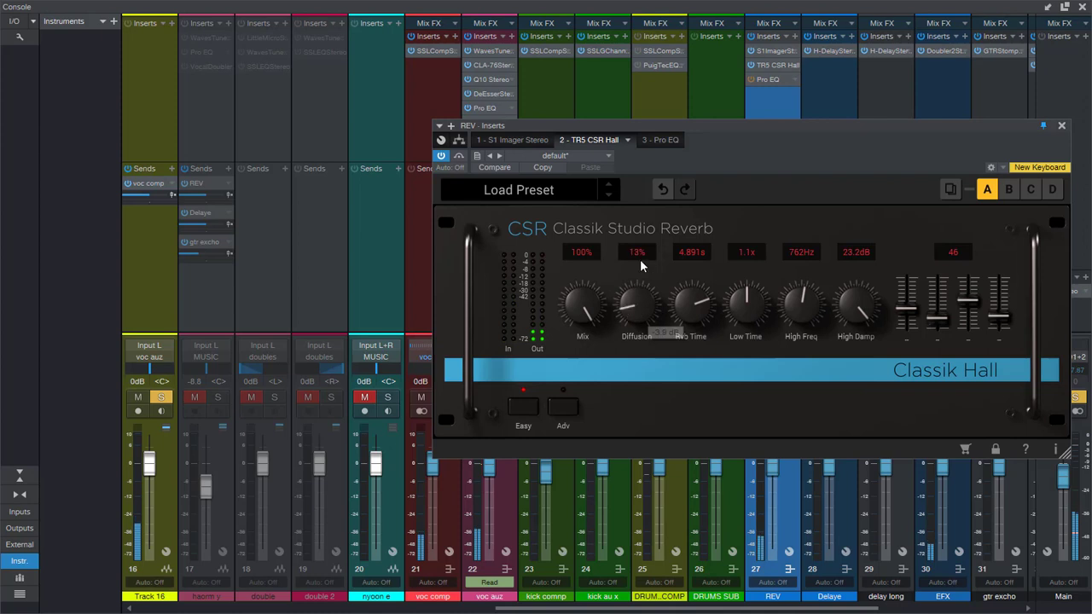
scroll(689, 297, down, 3)
drag(689, 297, 690, 309)
scroll(691, 305, up, 5)
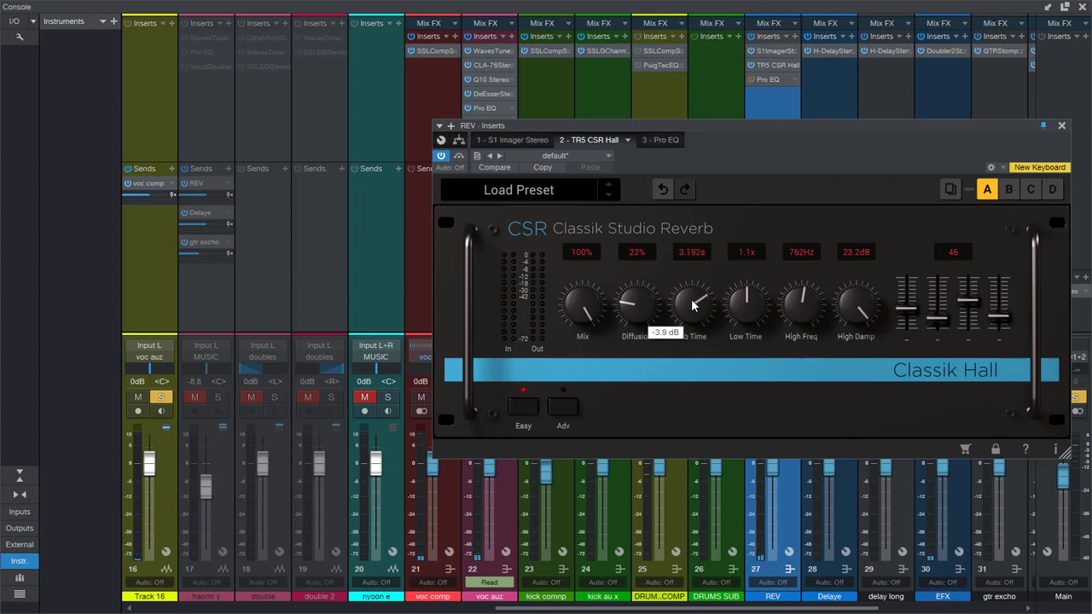
scroll(693, 306, down, 2)
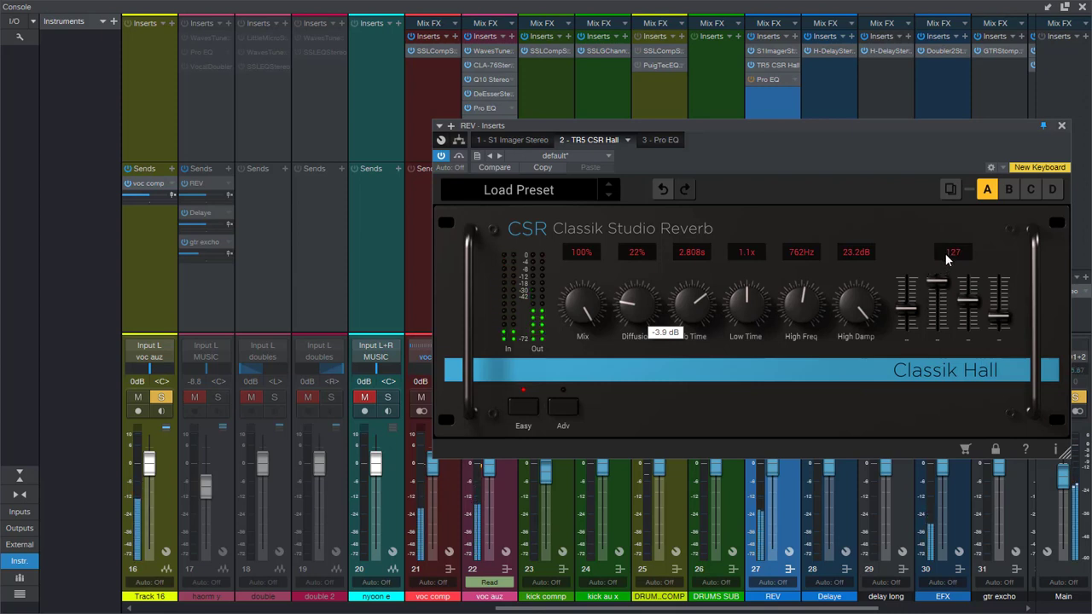
drag(946, 254, 946, 308)
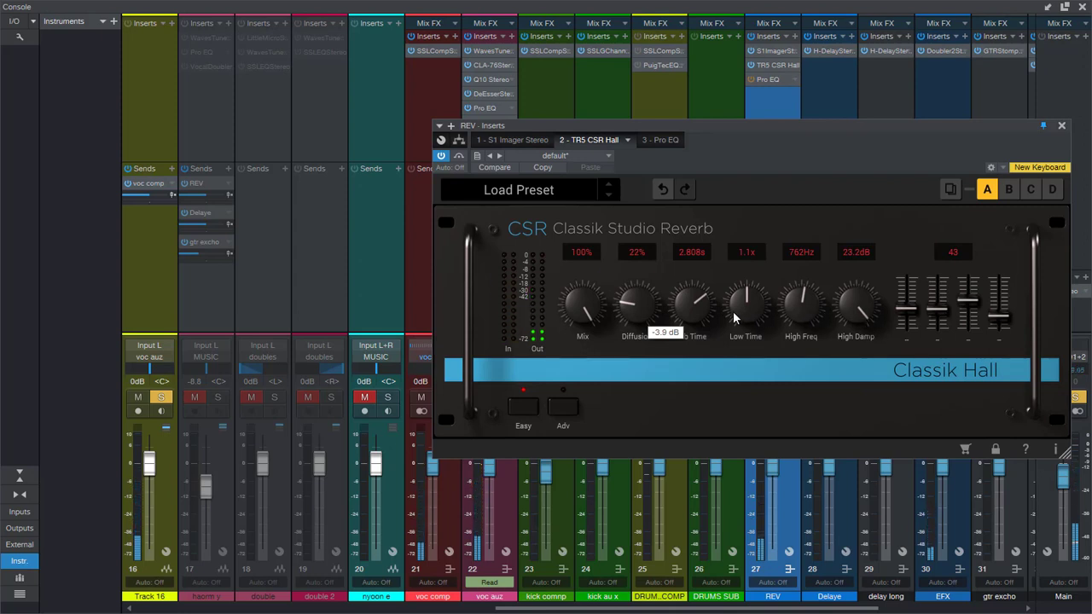
scroll(705, 310, up, 2)
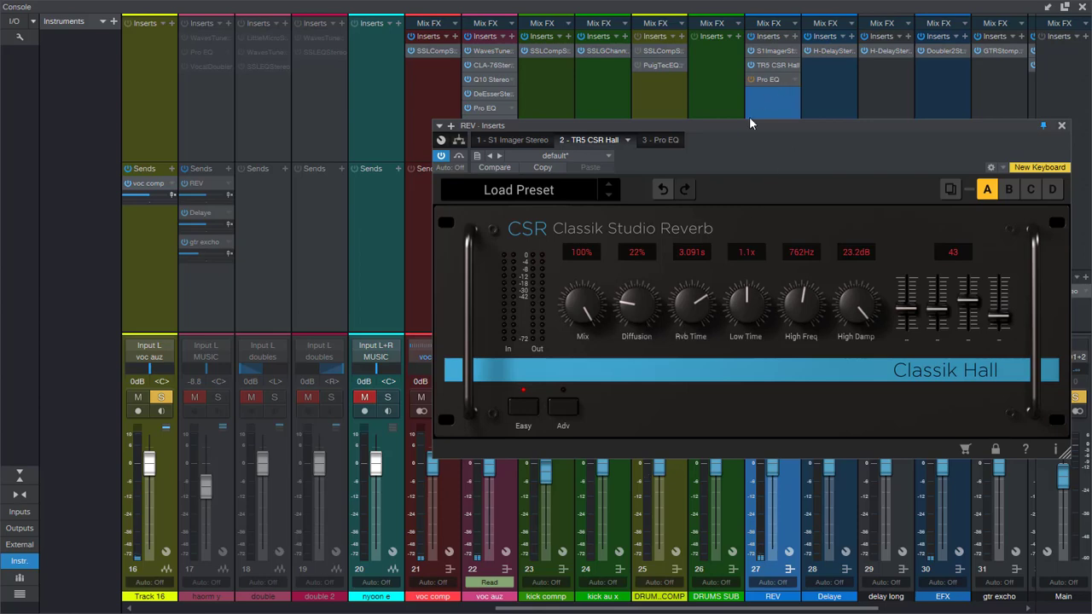
Step: During playback, set the reverb's Rvb Time to 4.731s, Low Time to 1.2x and High Freq to 2.3kH, closing the console on the way
drag(759, 127, 522, 270)
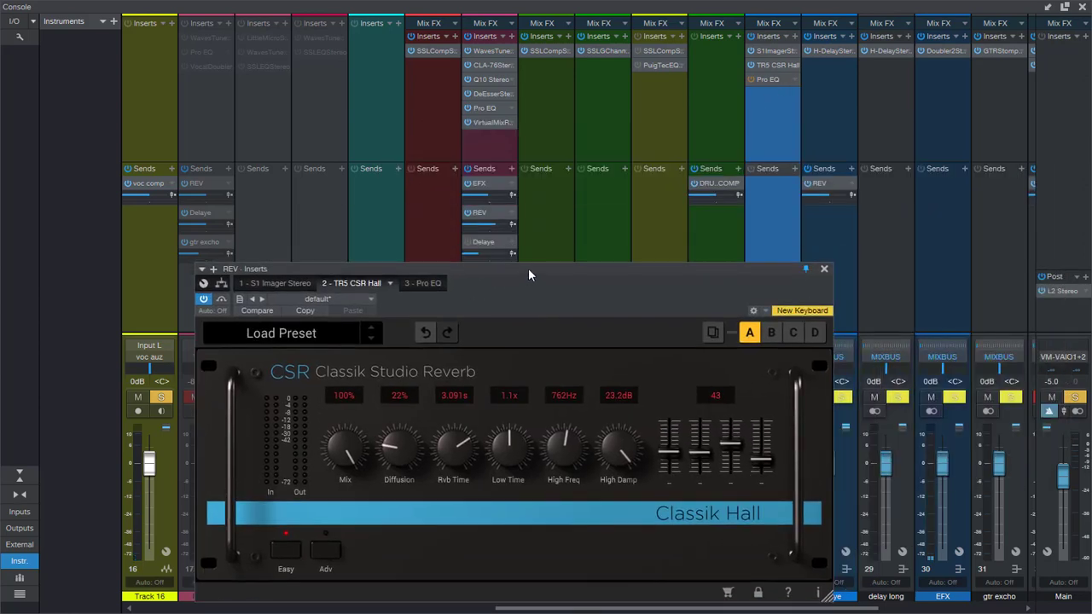
key(space)
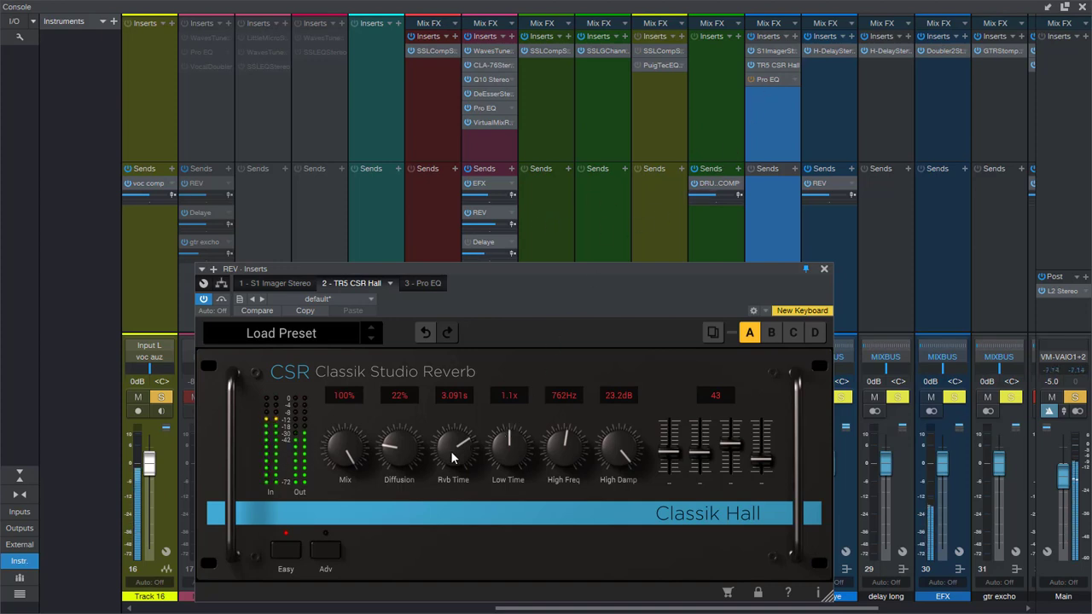
drag(447, 447, 447, 443)
drag(448, 444, 643, 402)
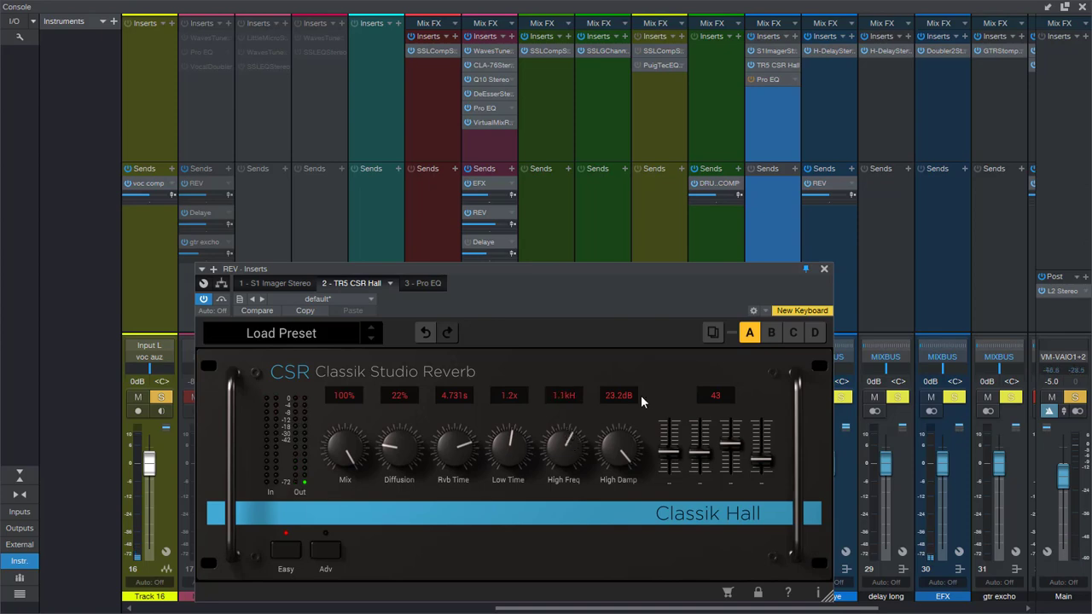
click(1081, 10)
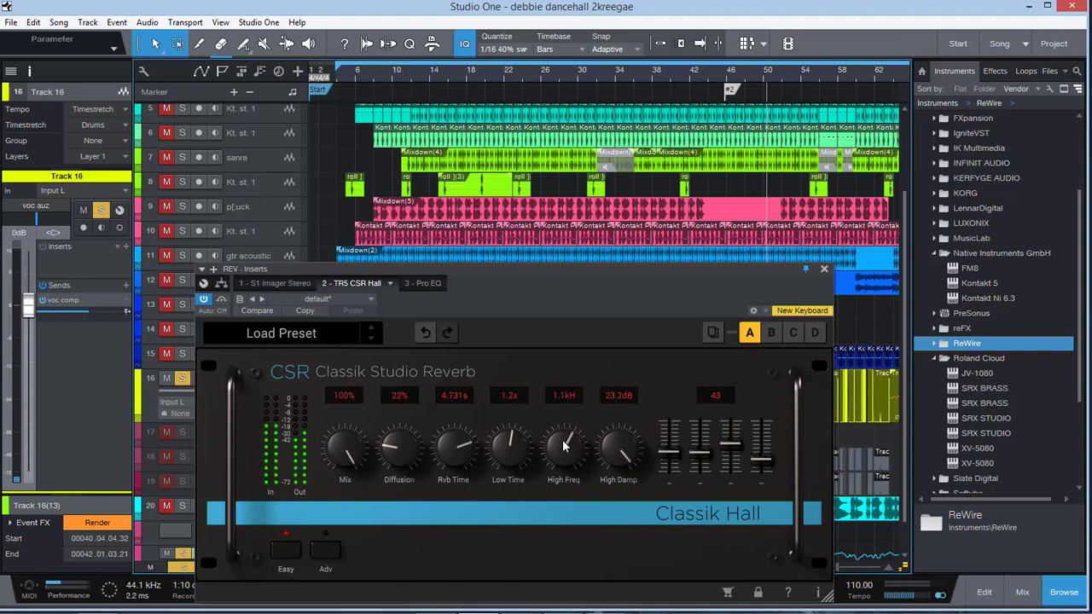
drag(564, 438, 564, 426)
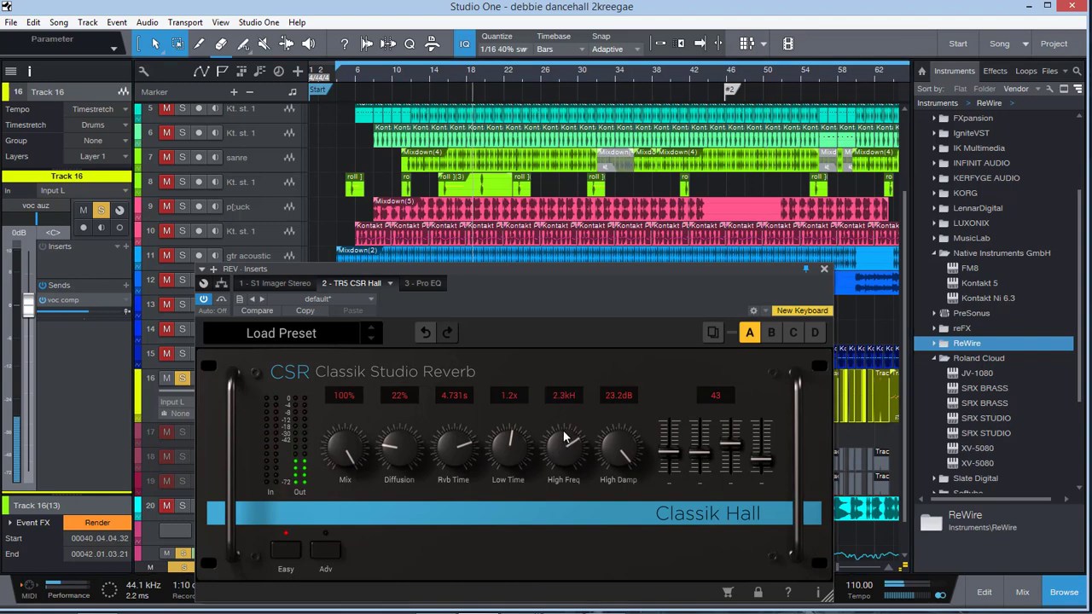
Step: Open the REV channel's Pro EQ from the console and set its low-cut frequency to 576 Hz and HMF gain to -1.20 dB
click(1022, 592)
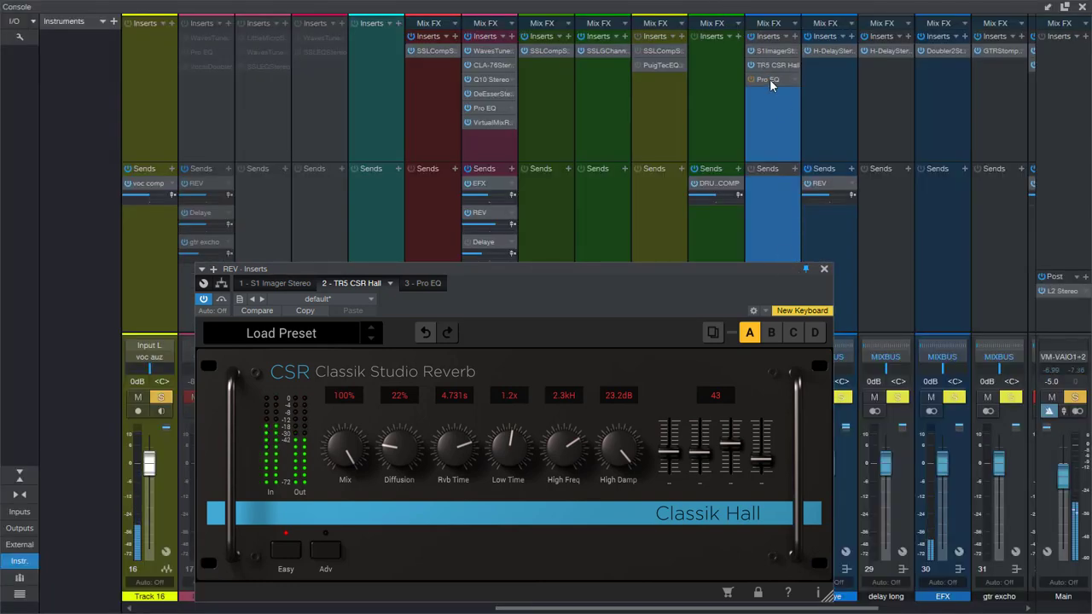
click(765, 80)
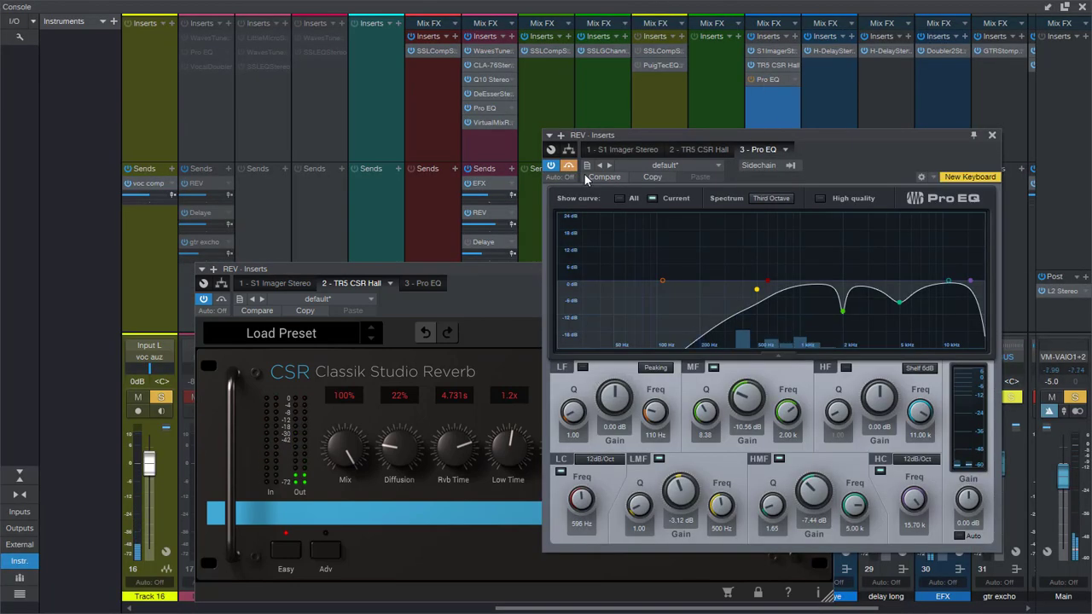
mouse_move(580, 503)
mouse_down()
mouse_move(580, 544)
mouse_move(588, 510)
mouse_up()
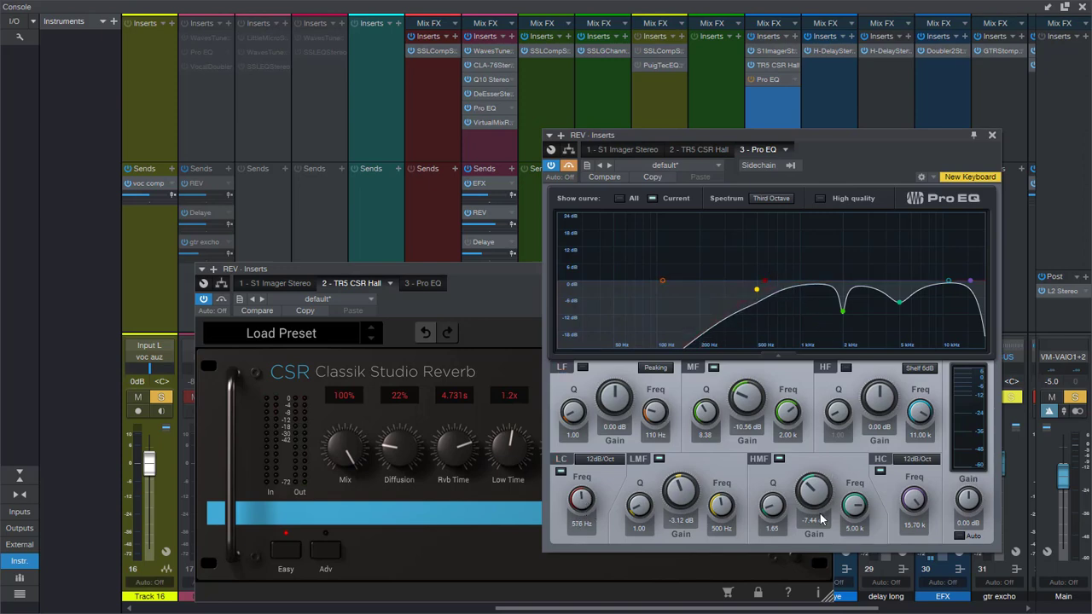
drag(821, 518, 815, 470)
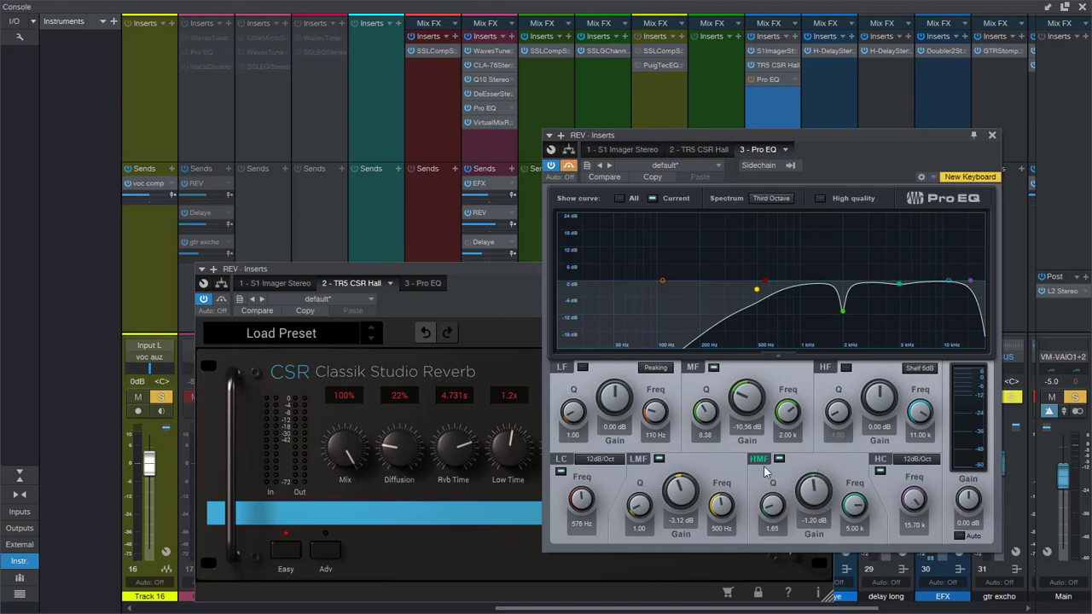
Step: Take the REV channel's Pro EQ out of bypass and place the reverb window beside it
click(570, 167)
drag(506, 272, 426, 167)
click(857, 149)
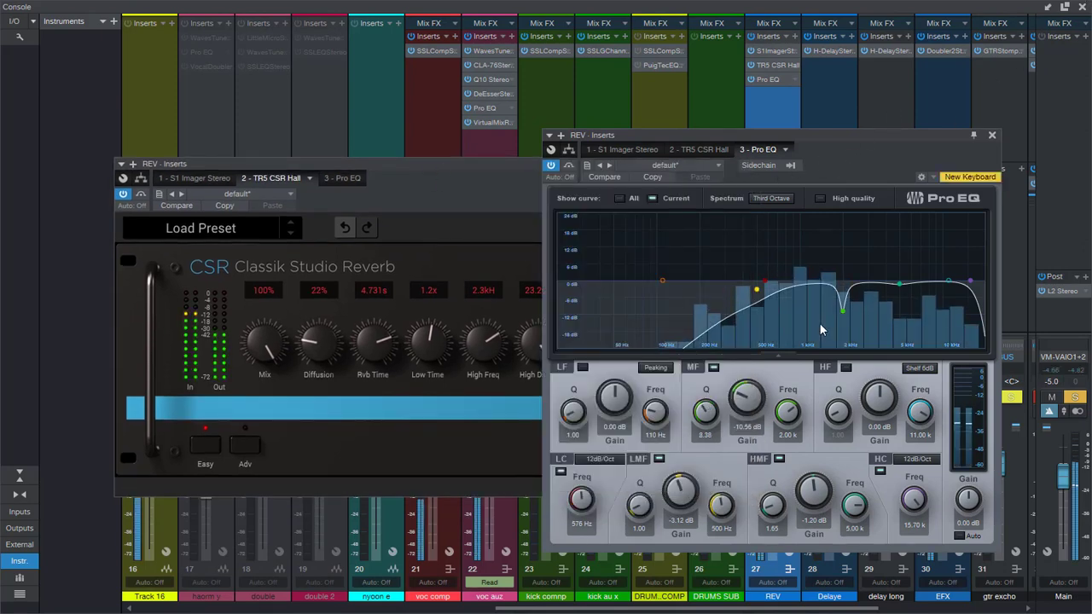
Step: Sweep the Pro EQ's low-cut frequency down to 40.3 Hz, set it to 785 Hz, and stop playback
scroll(582, 504, down, 10)
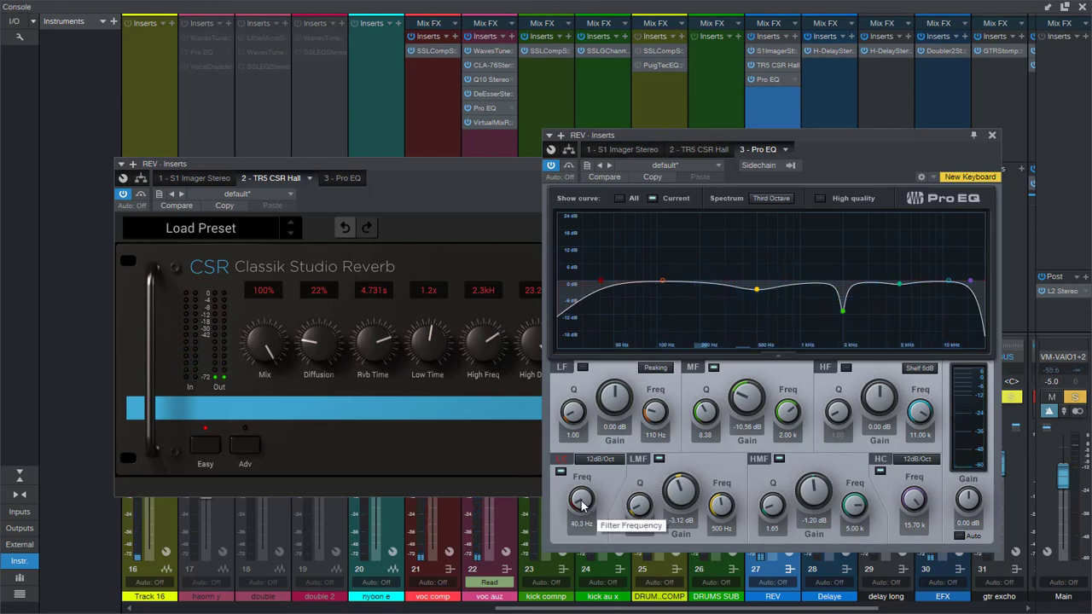
drag(588, 546, 600, 460)
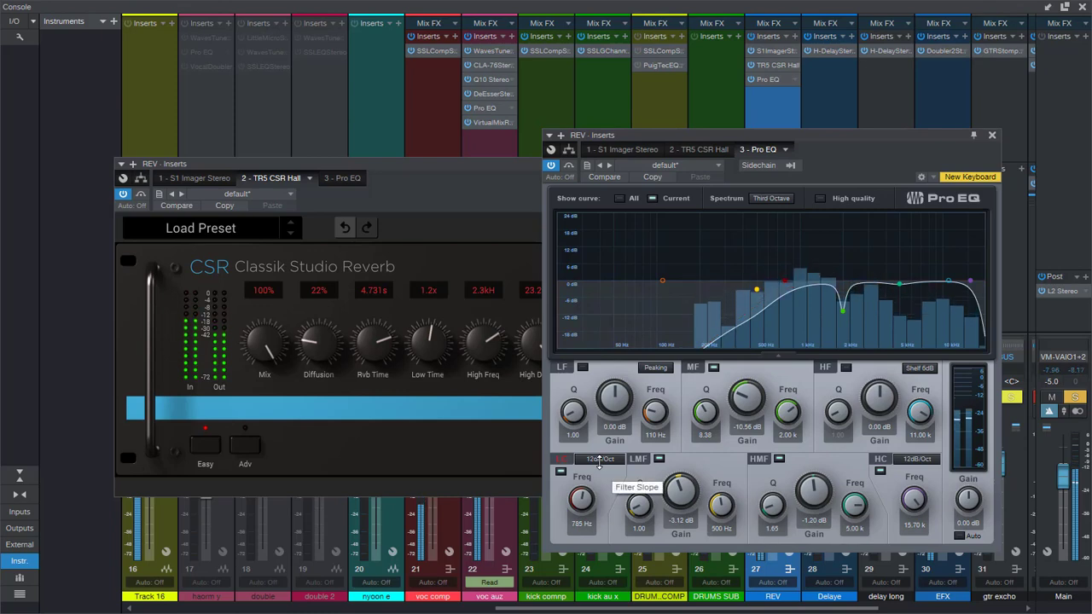
key(space)
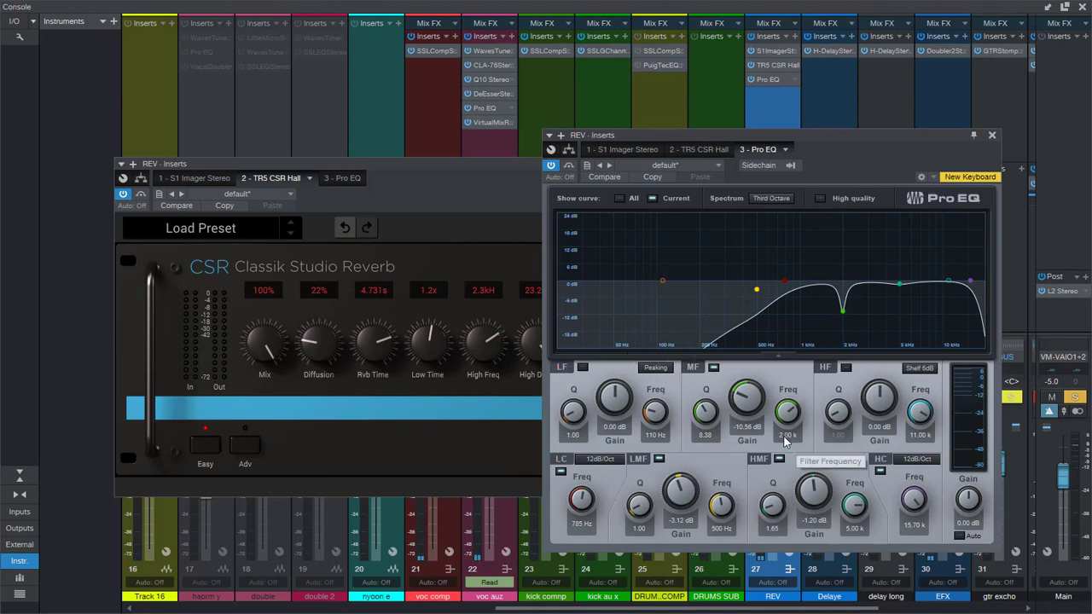
Step: Close the console, move the reverb window clear of the track list, and unmute and solo the gtr acoustic track
click(1082, 8)
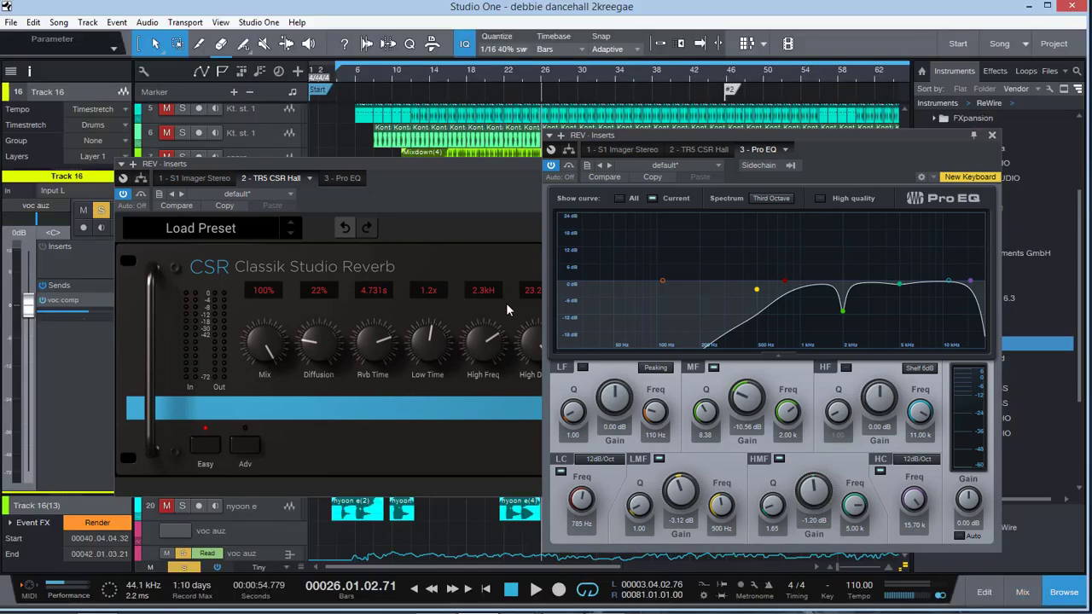
click(530, 308)
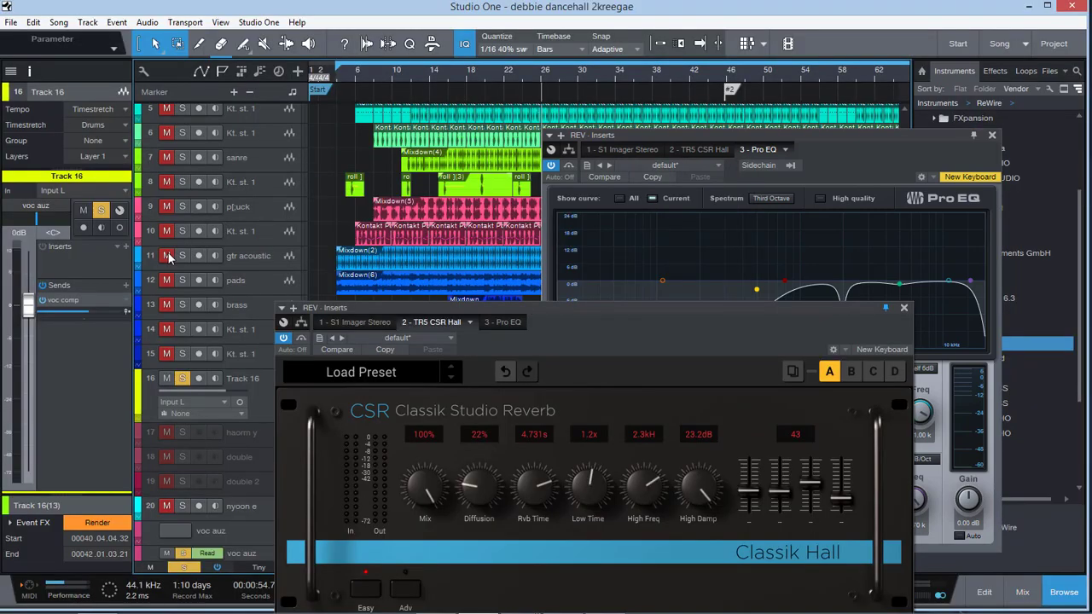
click(168, 259)
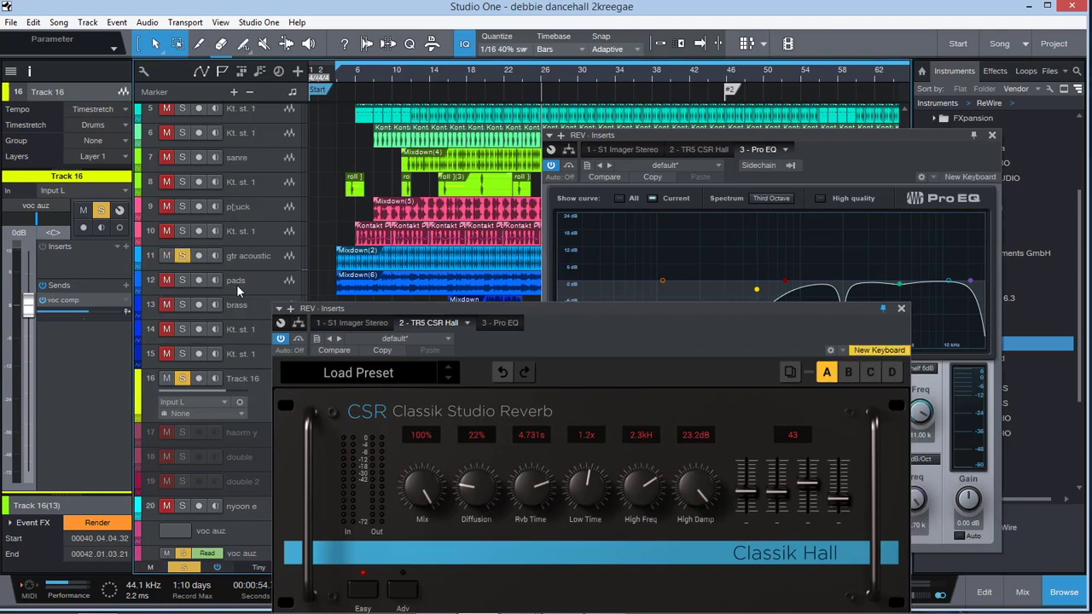
Step: Look through the arrangement's track list for other instrument tracks to hear alongside the vocal and gtr acoustic
scroll(236, 284, up, 2)
scroll(182, 267, up, 1)
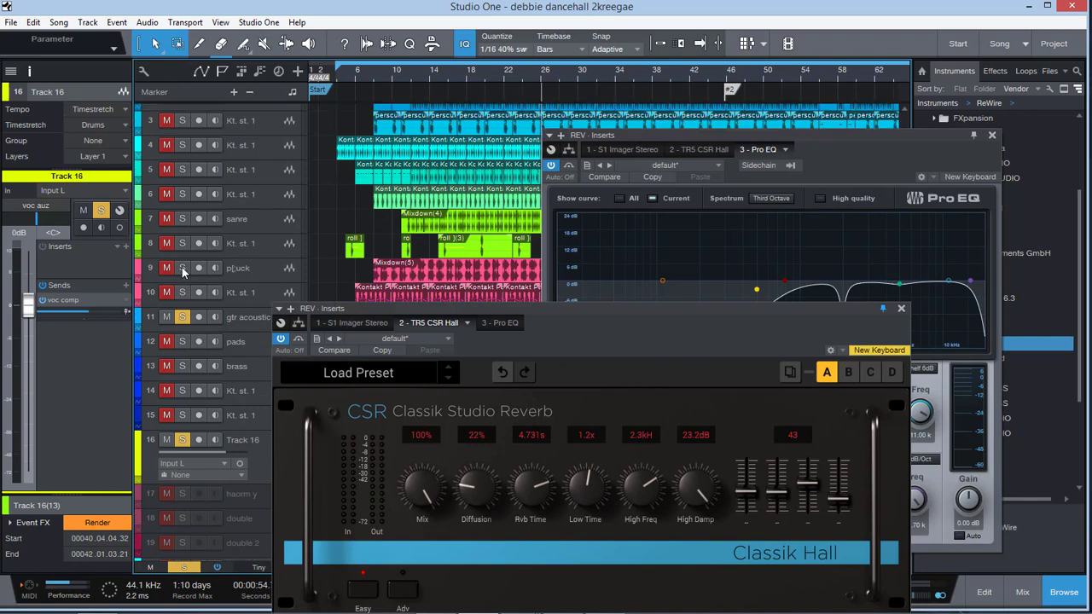
scroll(182, 267, up, 2)
scroll(182, 268, down, 6)
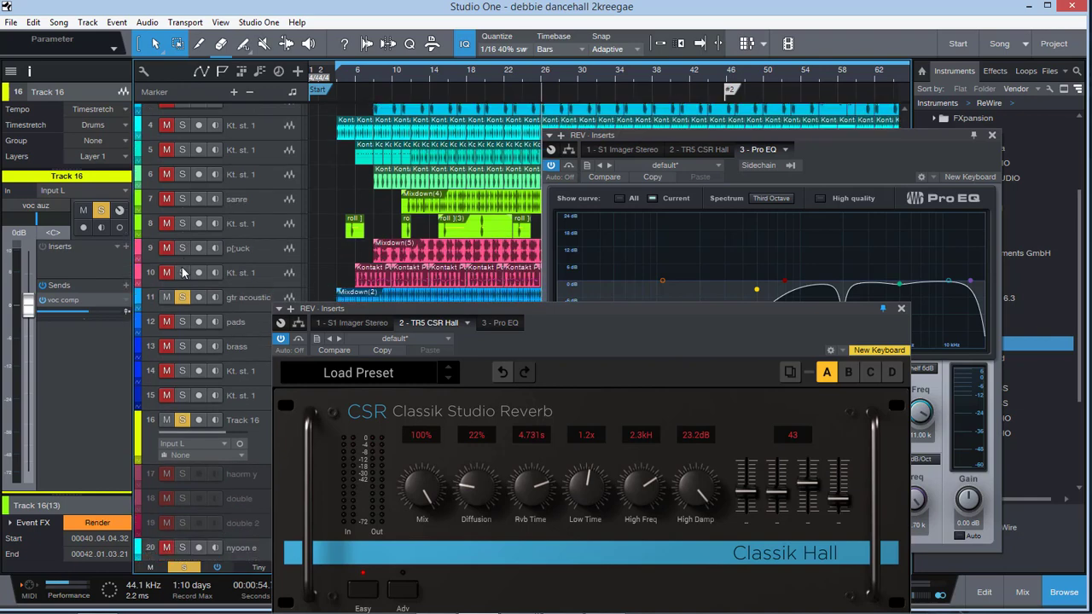
scroll(182, 267, up, 1)
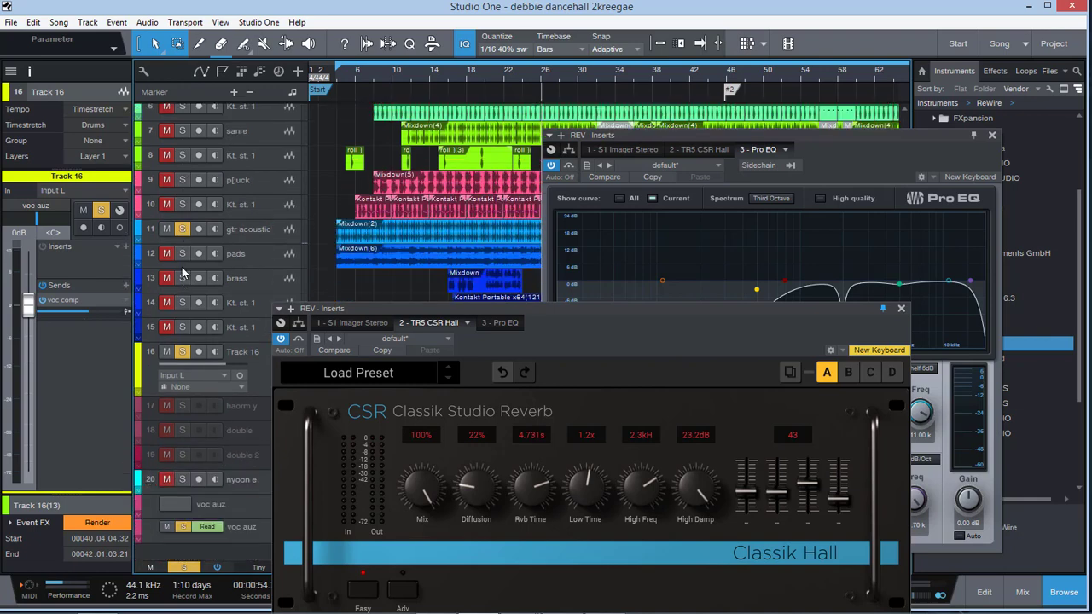
scroll(182, 271, up, 2)
scroll(182, 272, up, 4)
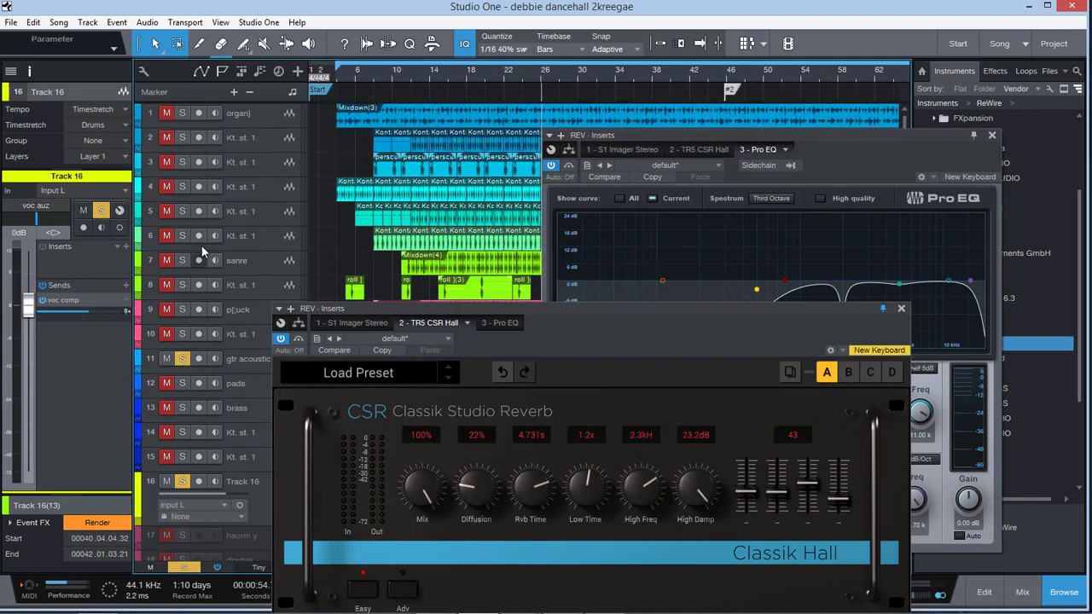
scroll(193, 243, down, 3)
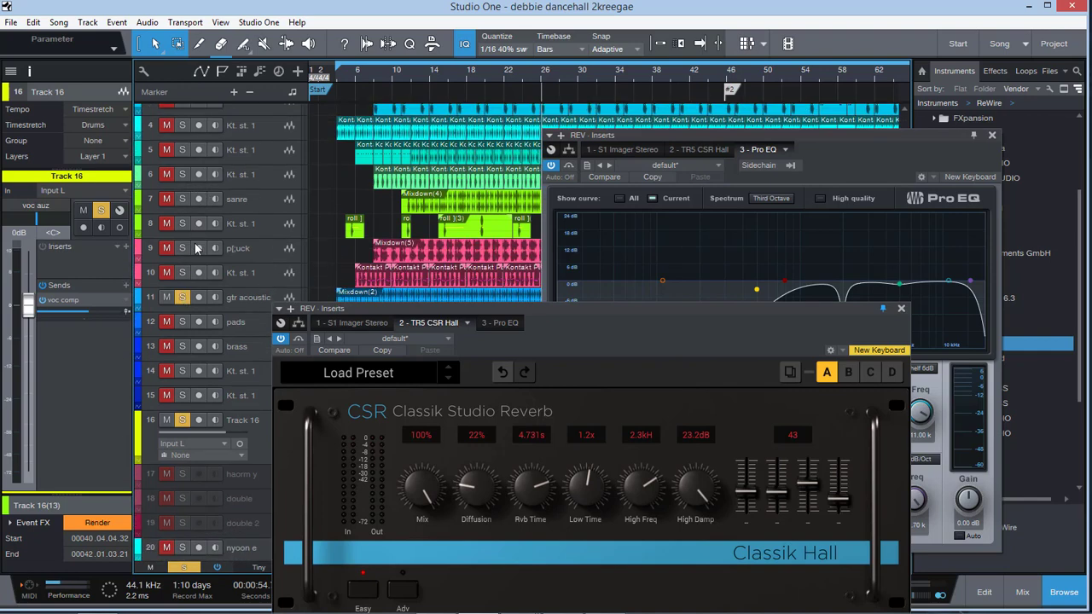
Step: Unmute and solo track 10, rename it bass, and close its inserts window
click(182, 273)
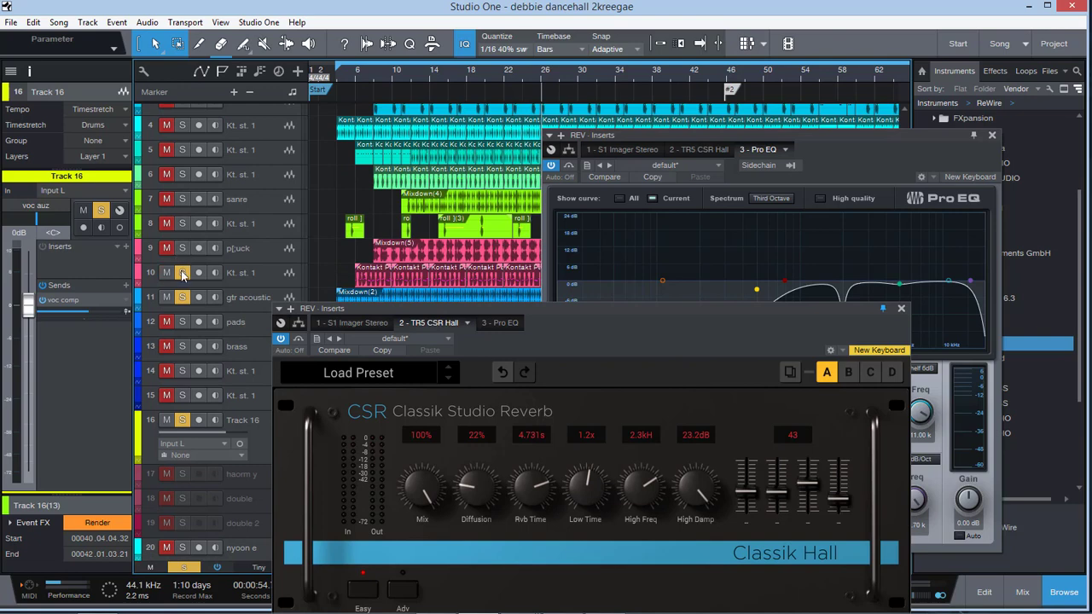
double_click(243, 271)
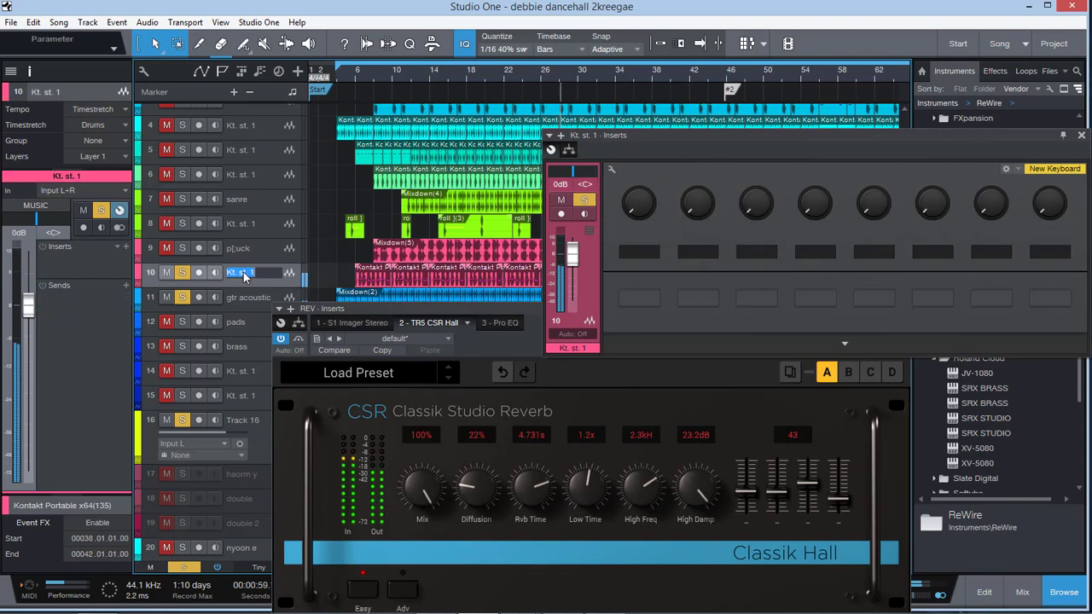
text(bass)
key(Return)
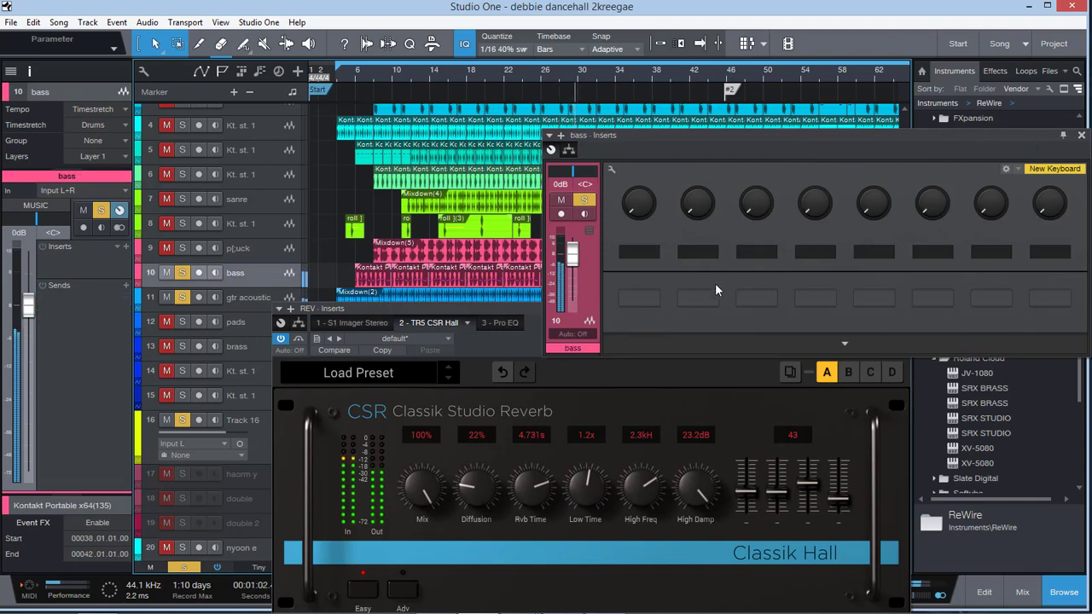
key(Escape)
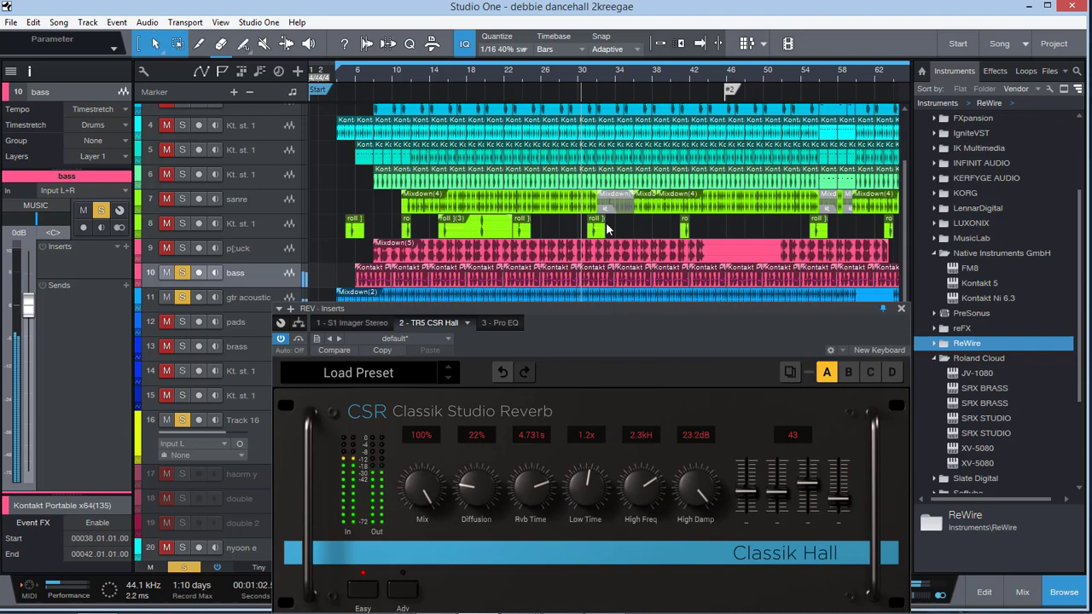
Step: Bring up the console with the CSR Hall window moved higher, and open the REV channel's Pro EQ beside it
click(1022, 592)
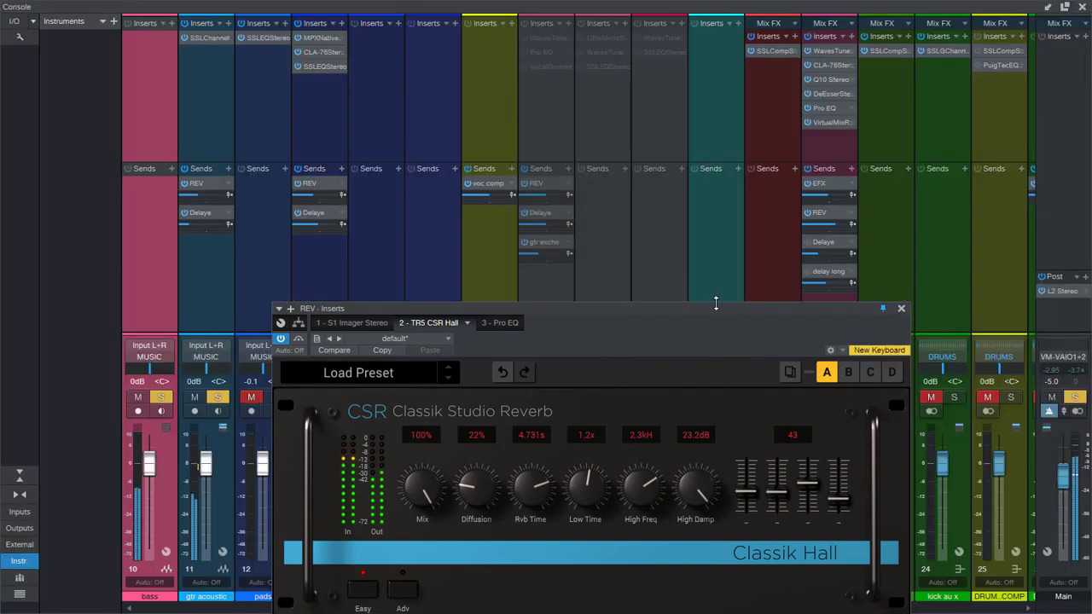
drag(697, 310, 645, 135)
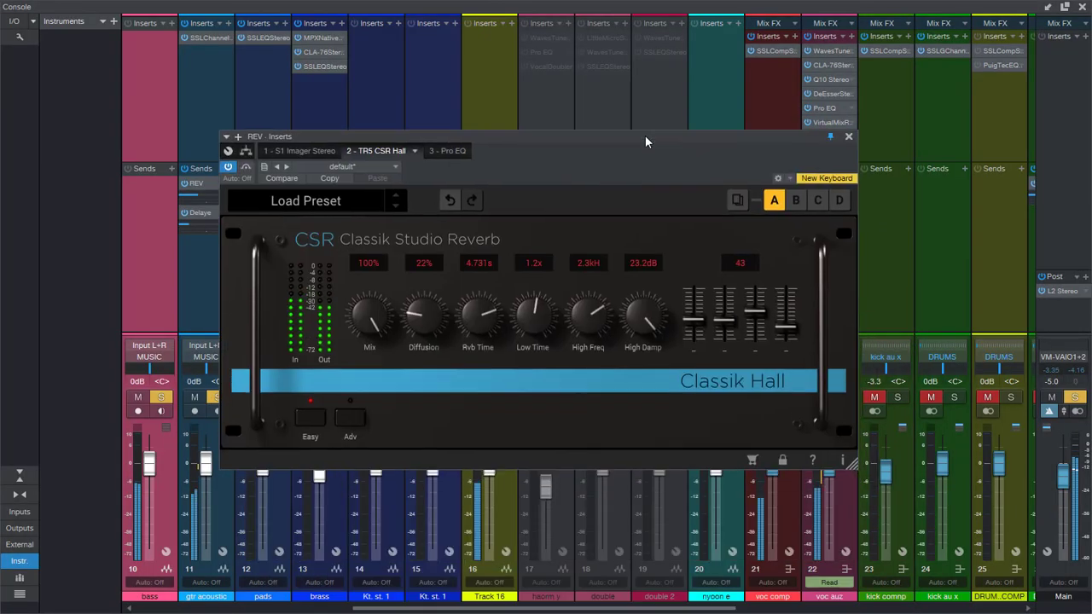
scroll(725, 597, right, 5)
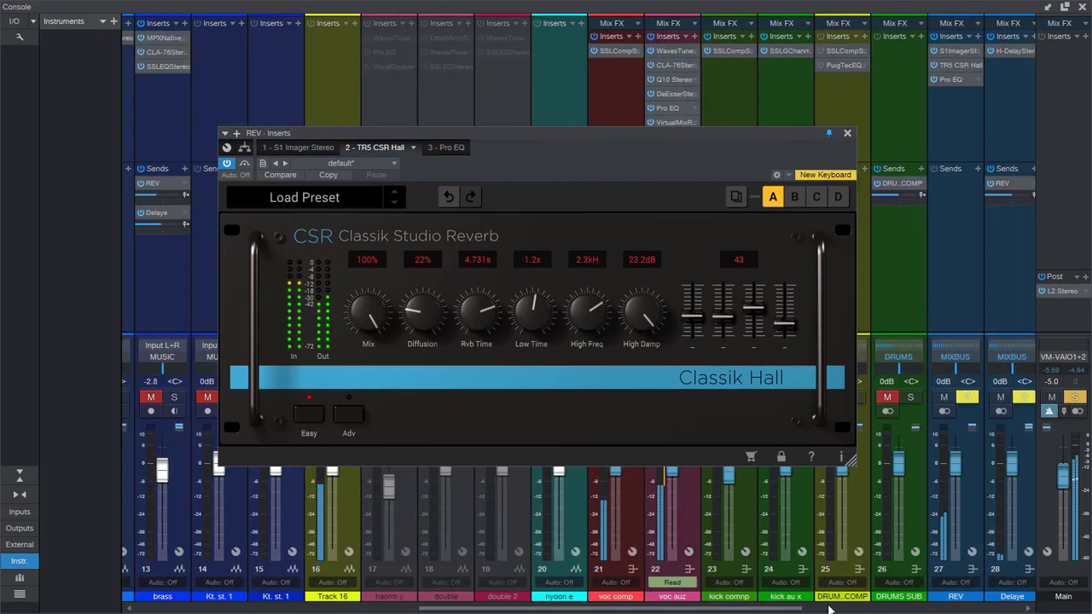
click(846, 78)
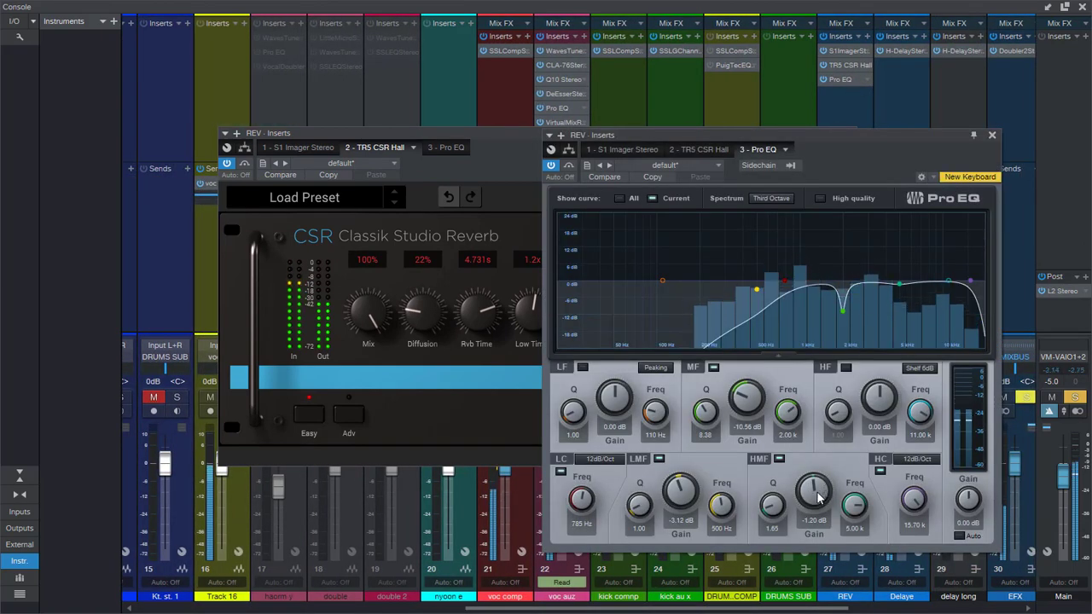
Step: Raise the Pro EQ's HMF gain to 4.80 dB with Q 0.65, and make HF a peaking band with 4.56 dB gain
mouse_move(814, 491)
mouse_down()
mouse_move(818, 473)
mouse_move(810, 493)
mouse_move(759, 524)
mouse_move(832, 486)
mouse_move(813, 490)
mouse_up()
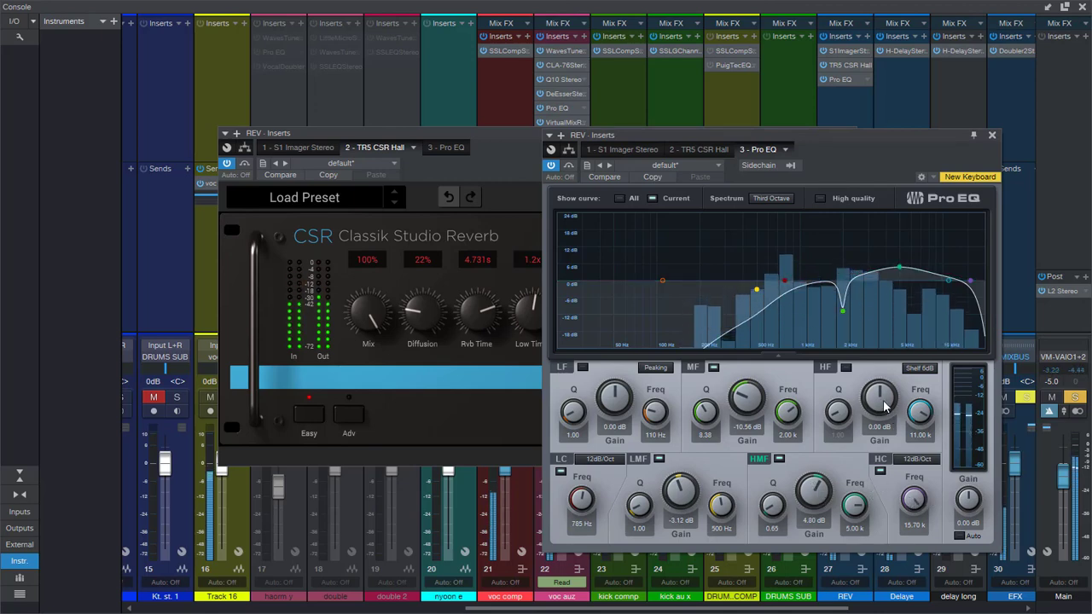
drag(886, 406, 911, 380)
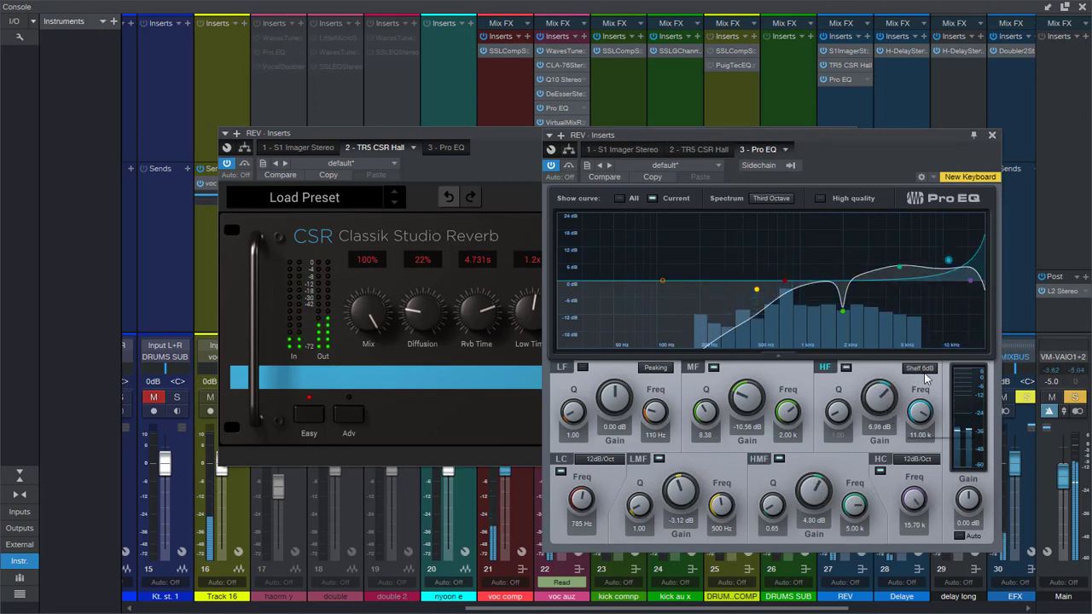
click(911, 380)
click(918, 394)
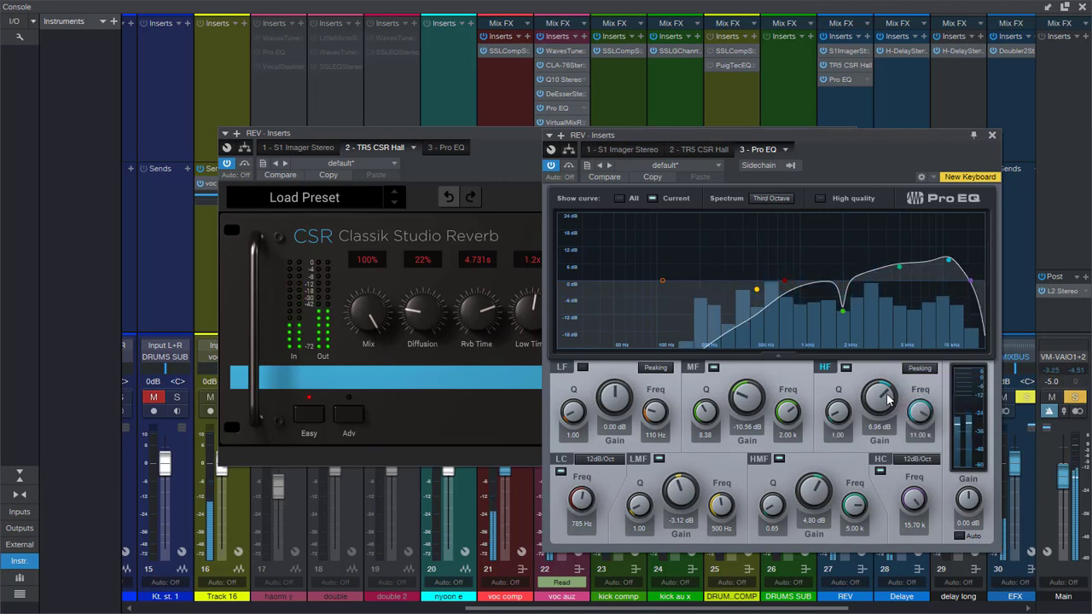
drag(887, 399, 899, 401)
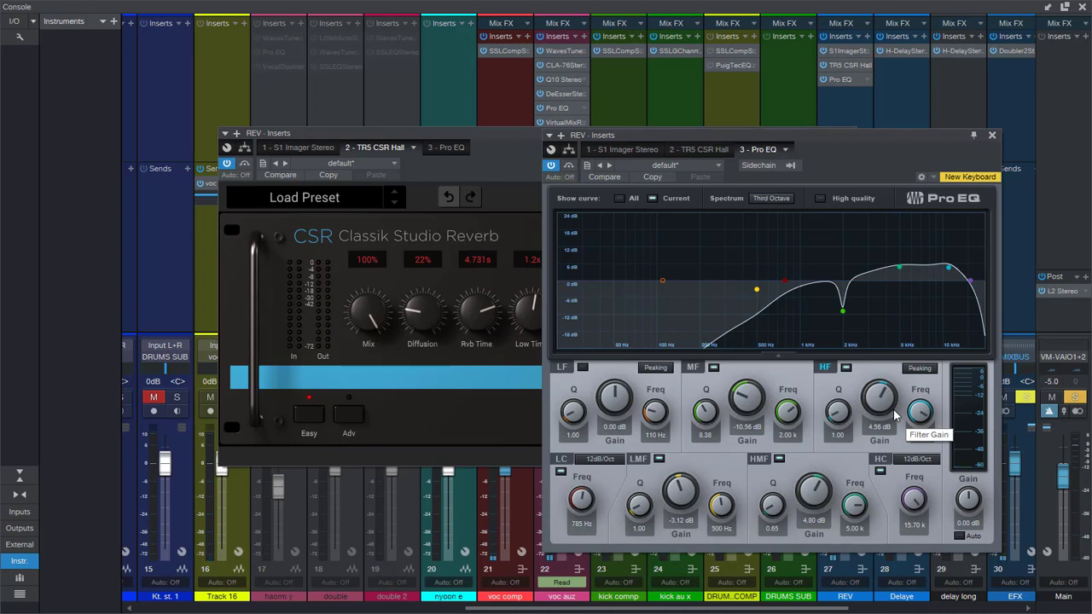
Step: Lower the Pro EQ's HF gain to 0.96 dB, HMF gain to 0.48 dB and high-cut frequency to 10.74 kHz, and close the console
drag(881, 403, 802, 418)
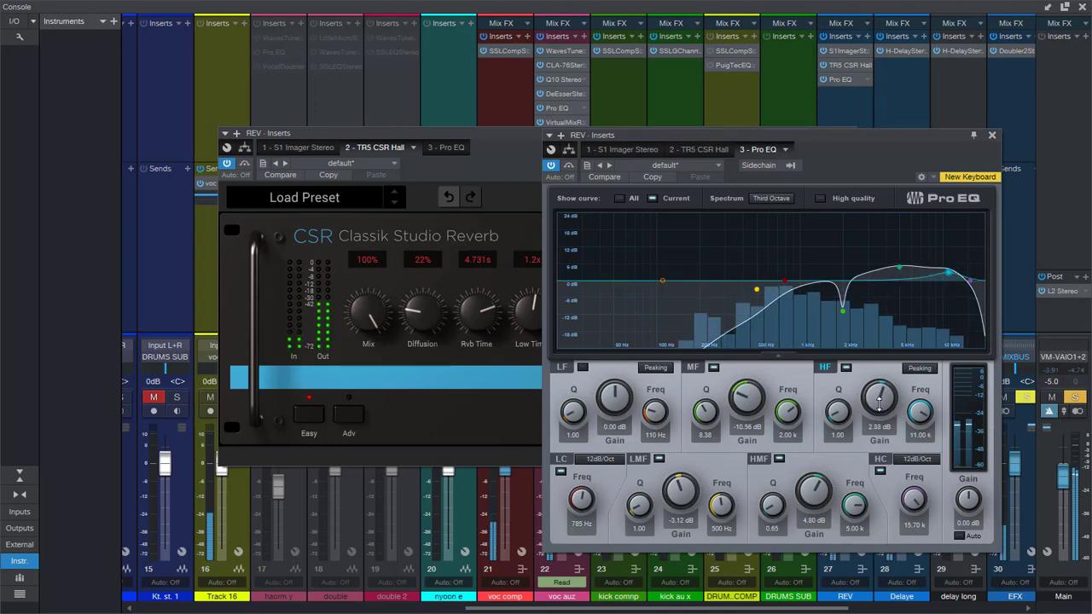
drag(814, 493, 816, 533)
drag(913, 501, 913, 525)
click(1082, 6)
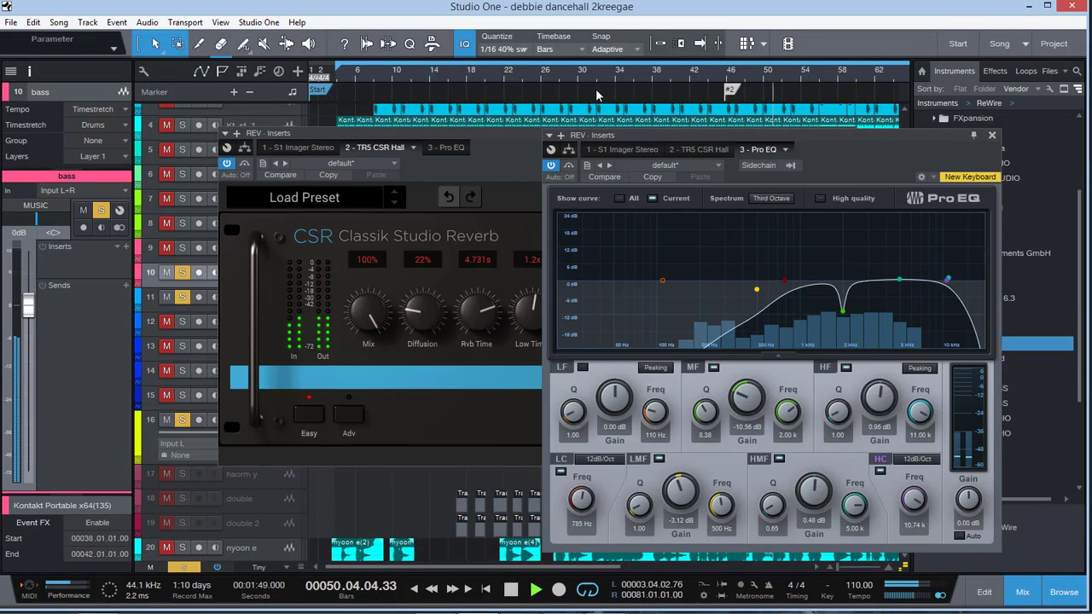
Step: Replay from around bar 11 while setting the Pro EQ's high cut to 9.68 kHz and HMF gain to -1.20 dB, and stop playback
click(408, 75)
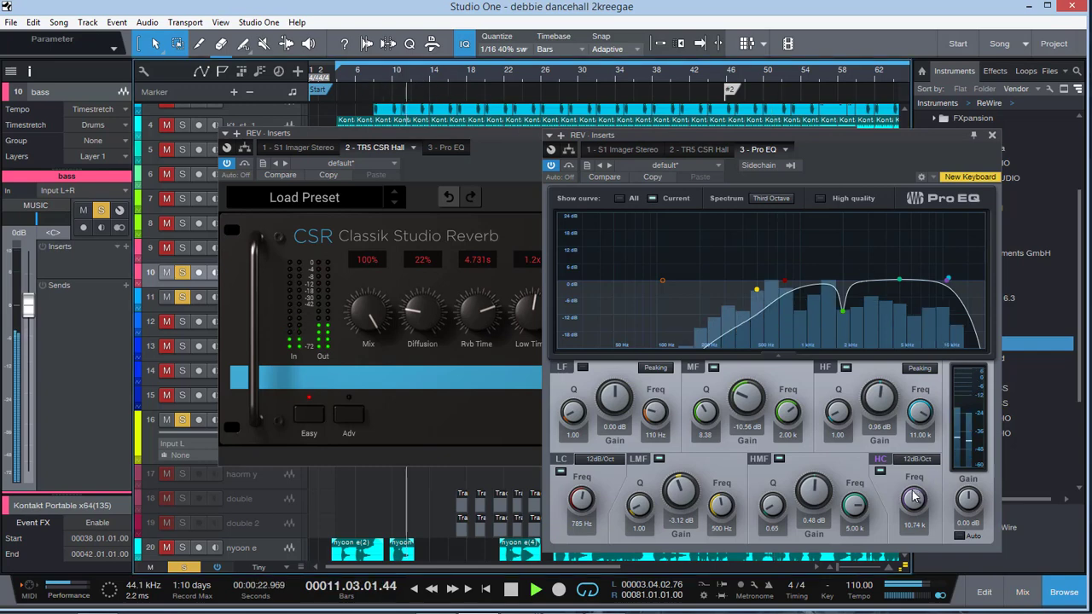
drag(913, 499, 917, 499)
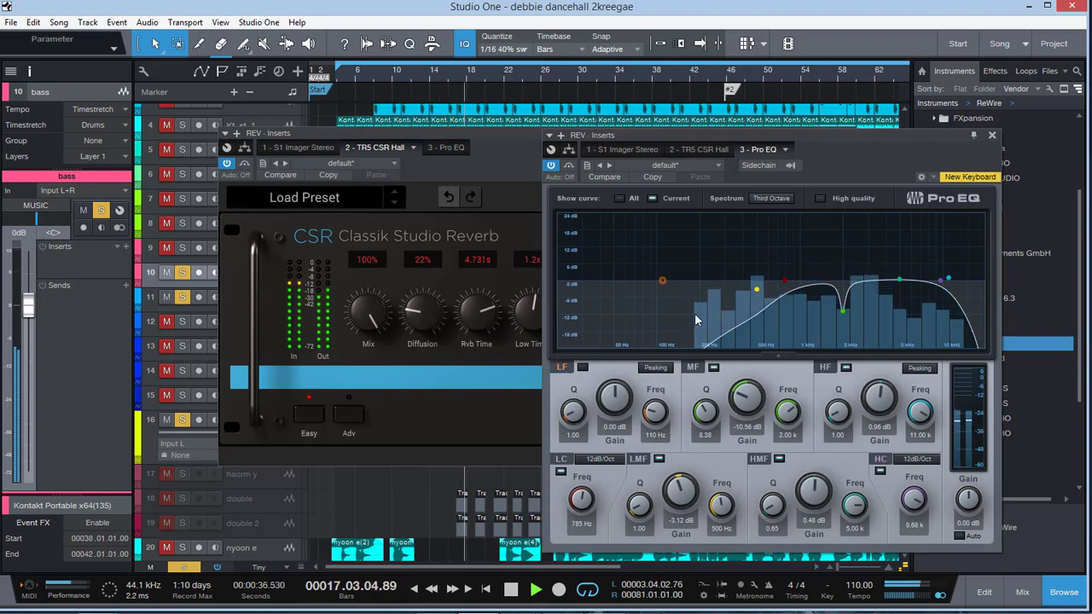
double_click(802, 493)
drag(802, 493, 802, 503)
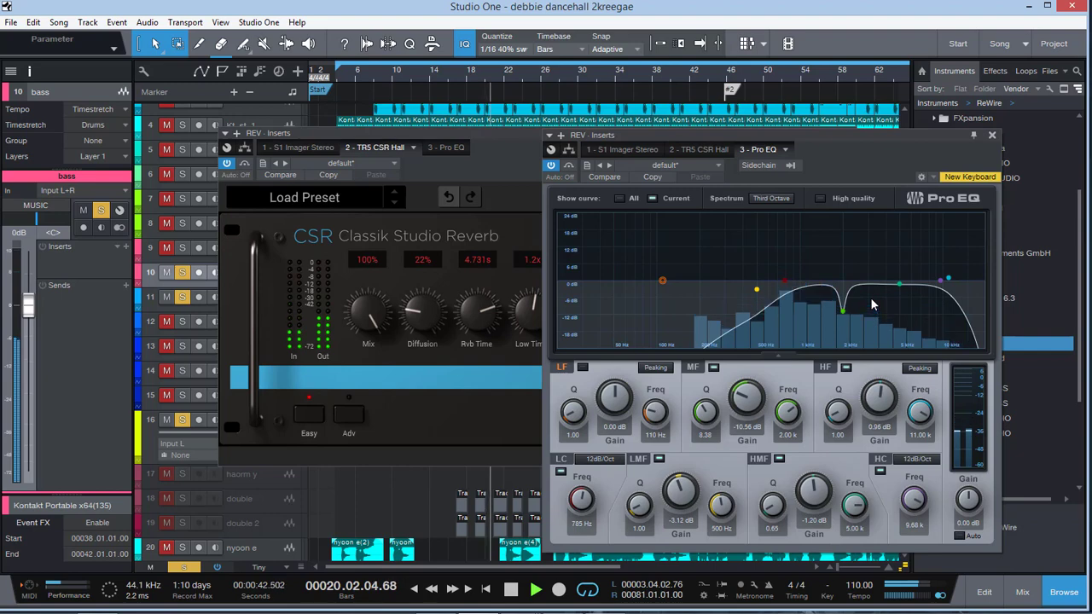
key(space)
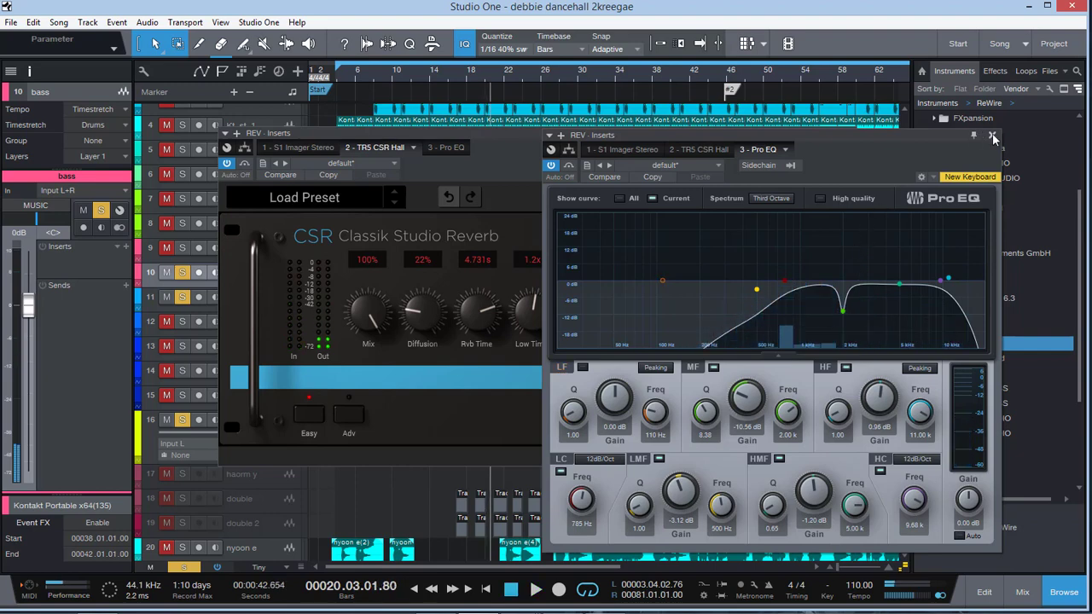
Step: Close the REV insert windows, return to the REV channel in the console, and briefly recheck its Pro EQ
click(992, 135)
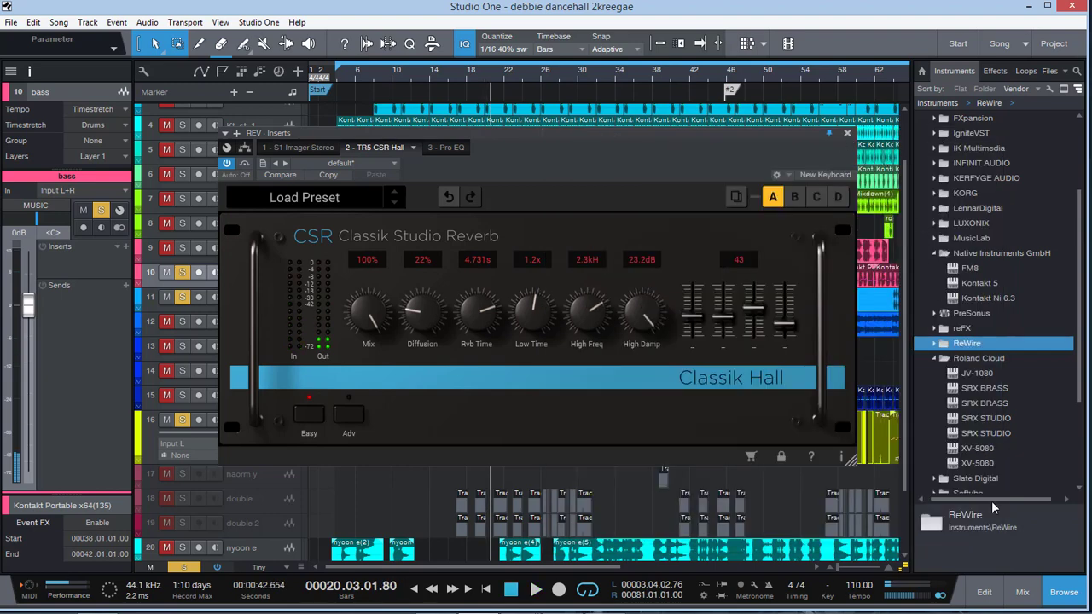
click(848, 135)
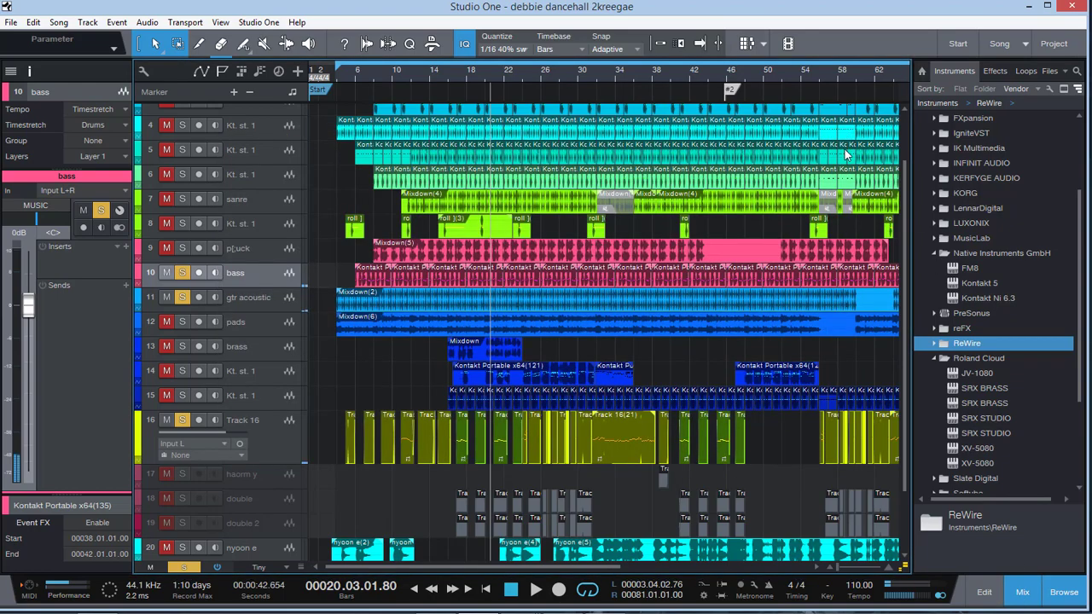
key(F3)
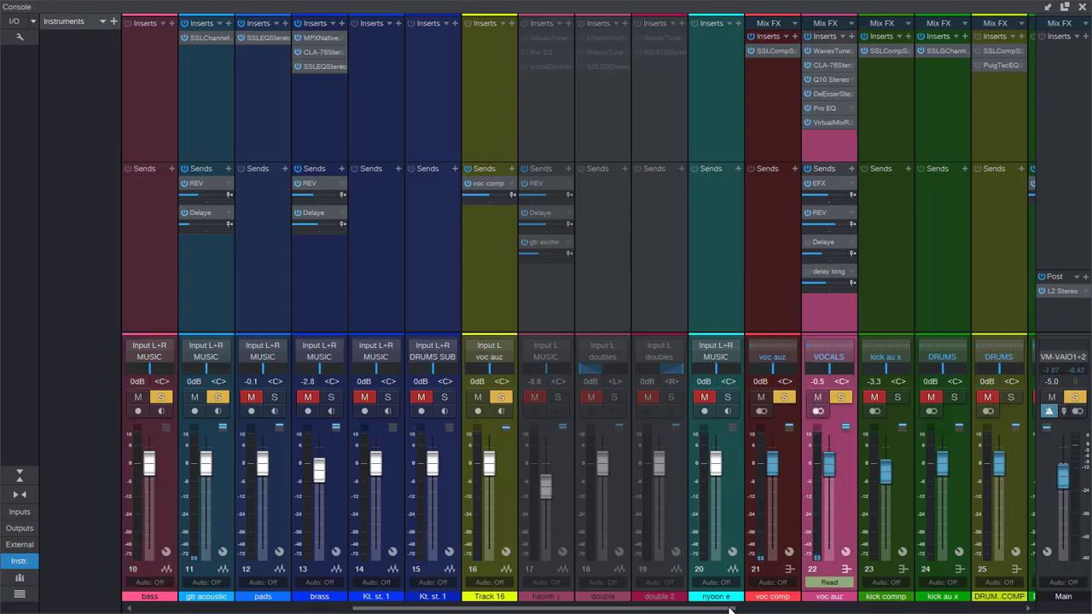
drag(783, 612, 909, 525)
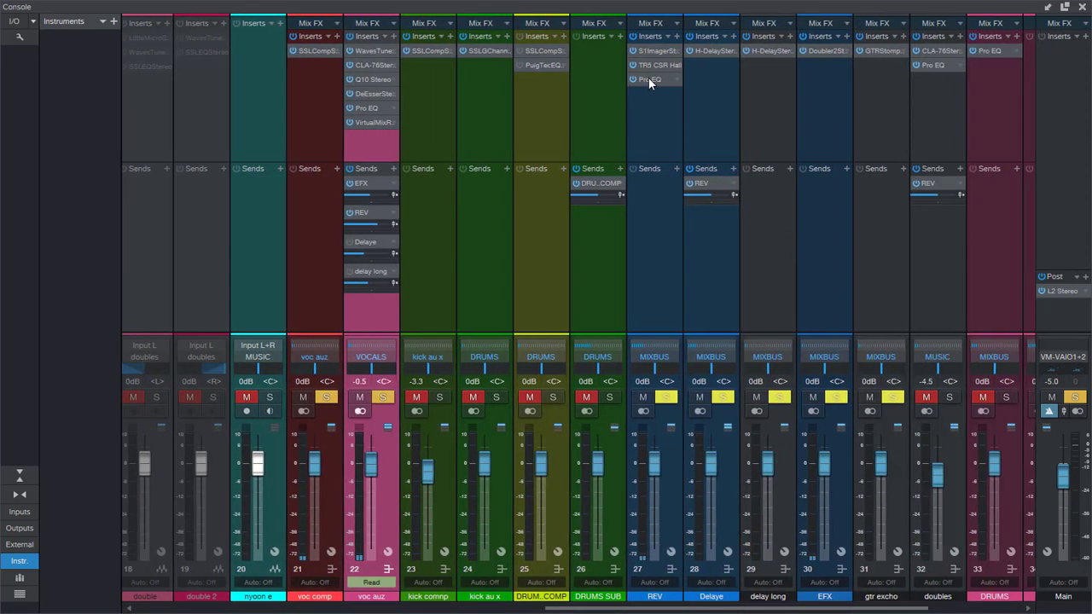
click(647, 77)
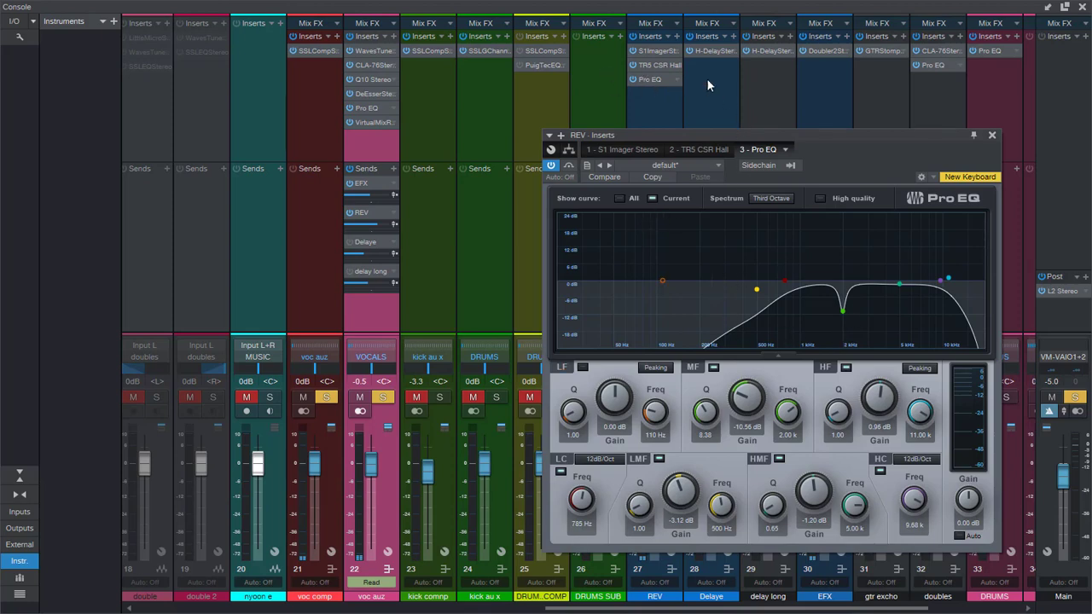
click(991, 136)
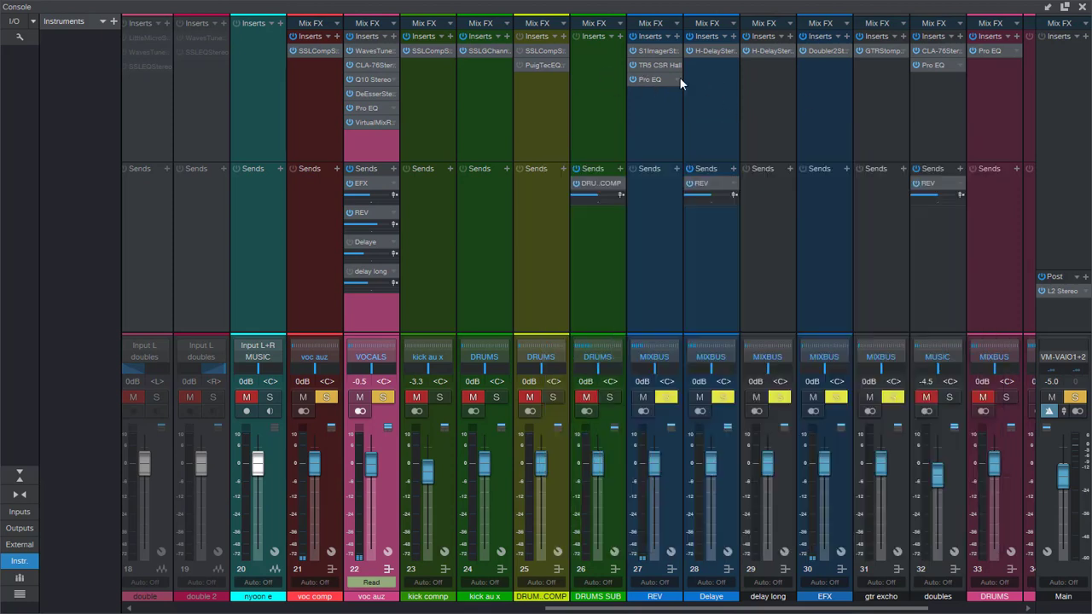
Step: Bypass the REV channel's CSR Hall and add MannyM Reverb Stereo from the Reverb effects folder to its inserts
click(678, 36)
scroll(675, 338, down, 2)
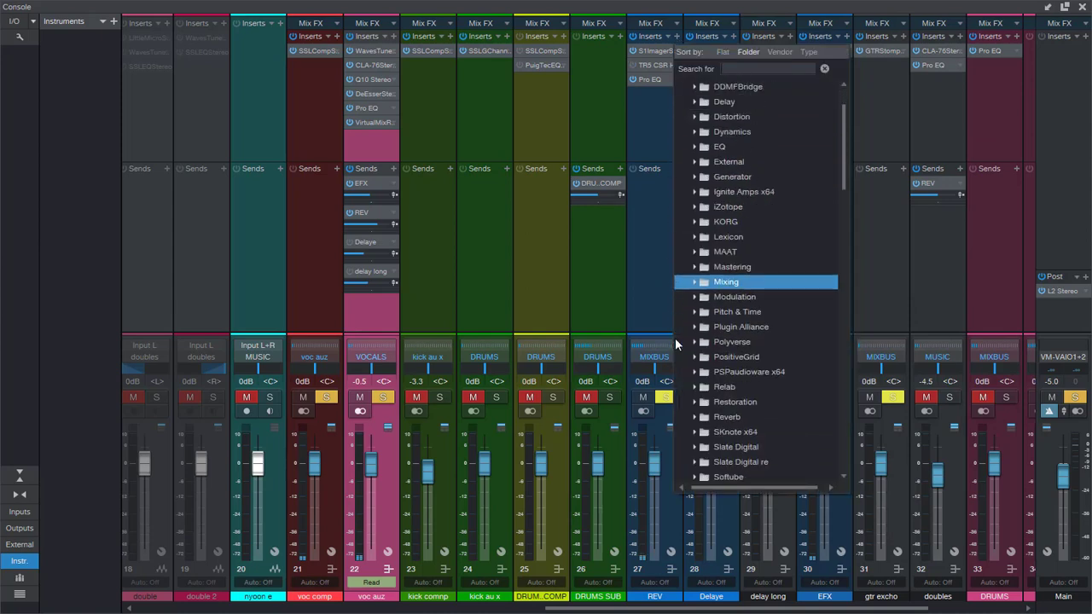
click(682, 417)
key(Down)
key(Down)
key(Down)
key(Down)
key(Down)
key(Down)
key(Down)
key(Down)
key(Down)
key(Down)
key(Down)
key(Down)
key(Down)
key(Down)
key(Down)
key(Down)
key(Down)
key(Down)
key(Down)
key(Down)
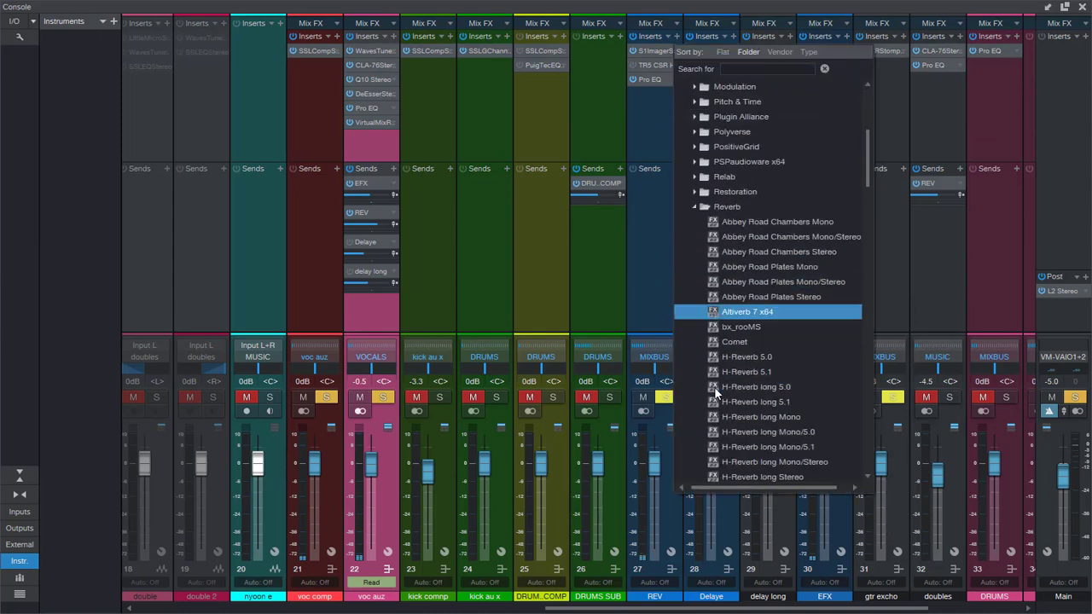
key(Down)
key(Down)
key(Down)
key(Down)
key(Down)
key(Down)
key(Down)
key(Down)
key(Down)
key(Down)
key(Down)
key(Down)
key(Down)
key(Down)
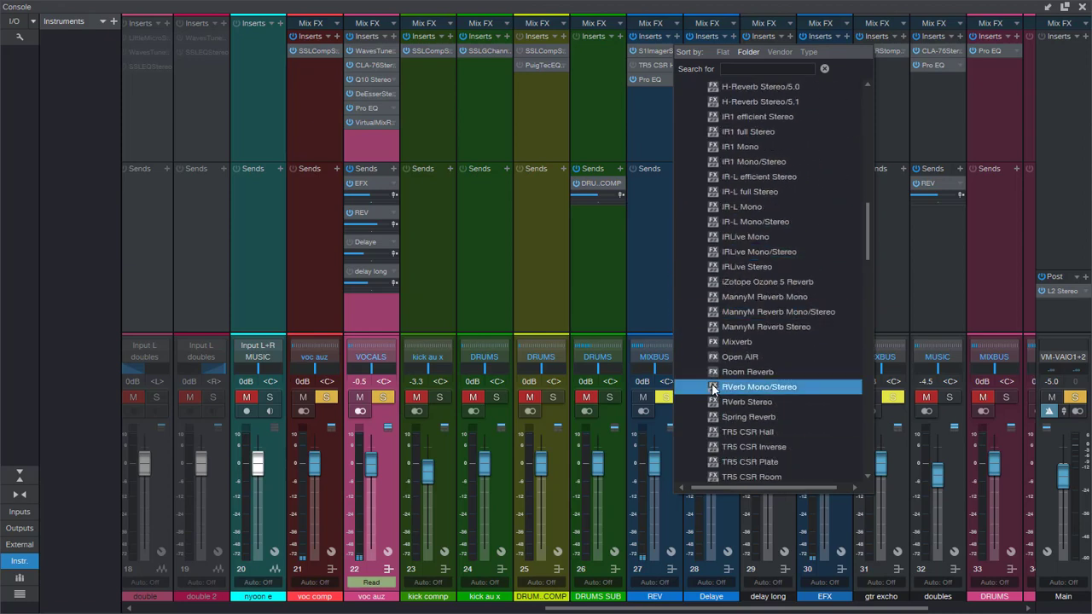
click(779, 372)
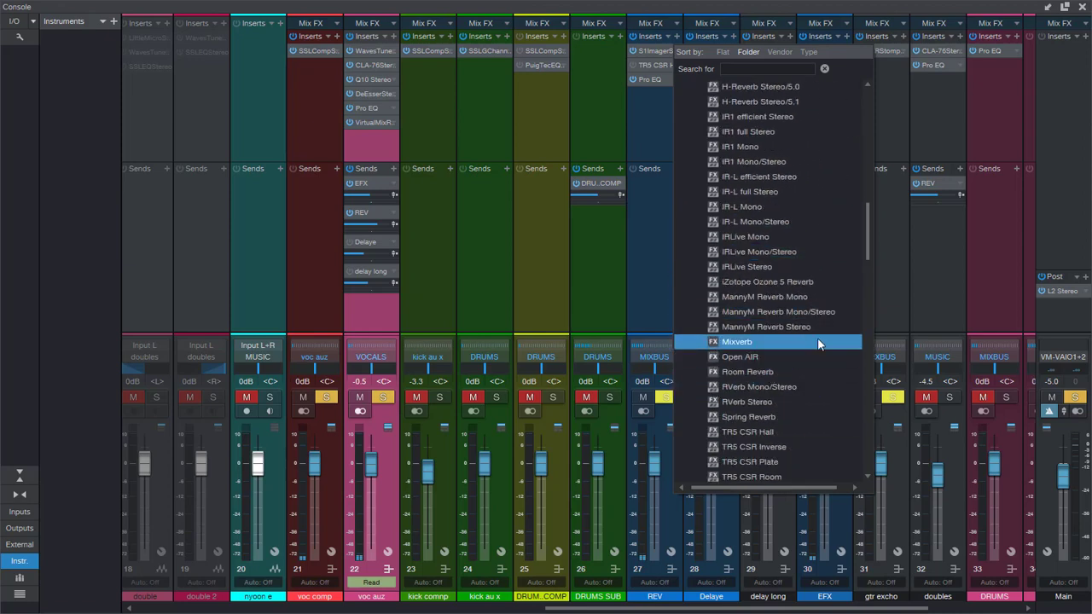
click(790, 328)
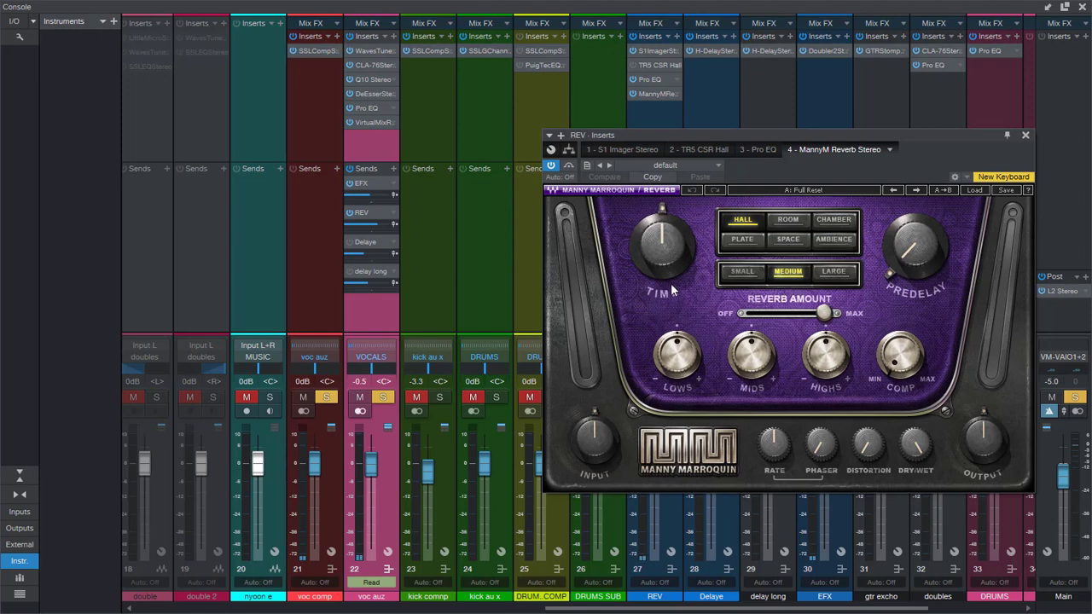
Step: Point out the MannyM Reverb's Time, Comp and Distortion controls, move its window up clear of the channels, and bypass the Pro EQ
mouse_move(664, 252)
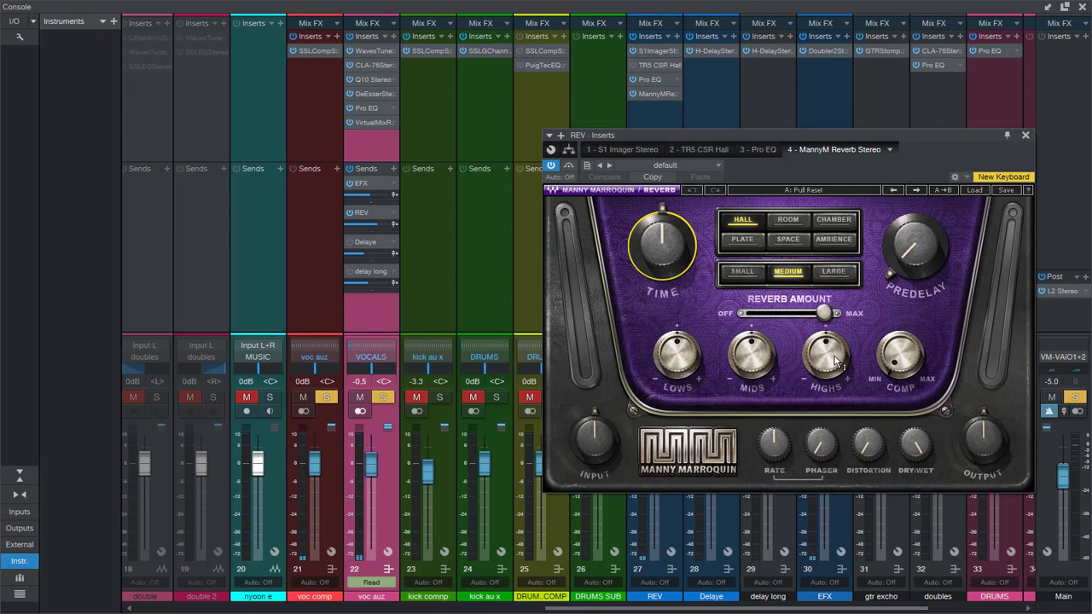
mouse_move(903, 363)
mouse_down()
mouse_move(903, 372)
mouse_move(904, 358)
mouse_up()
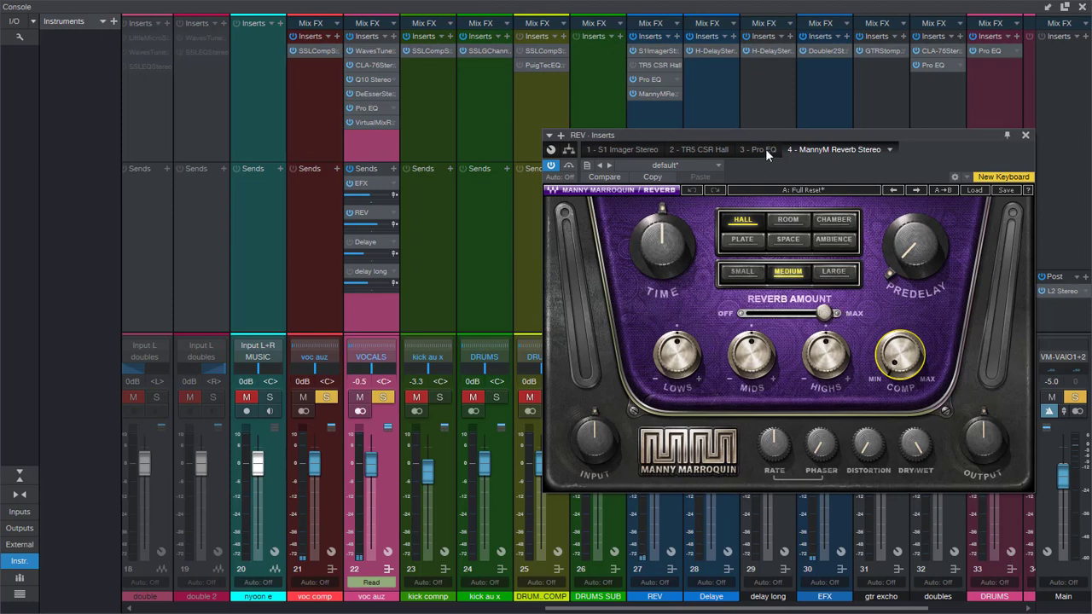
drag(765, 133, 720, 110)
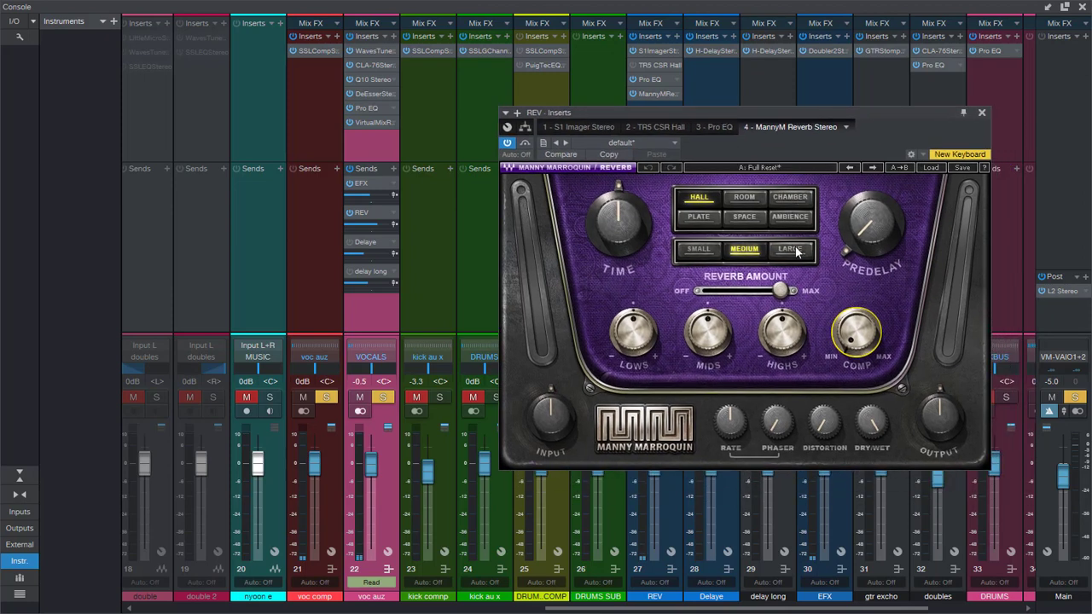
click(824, 421)
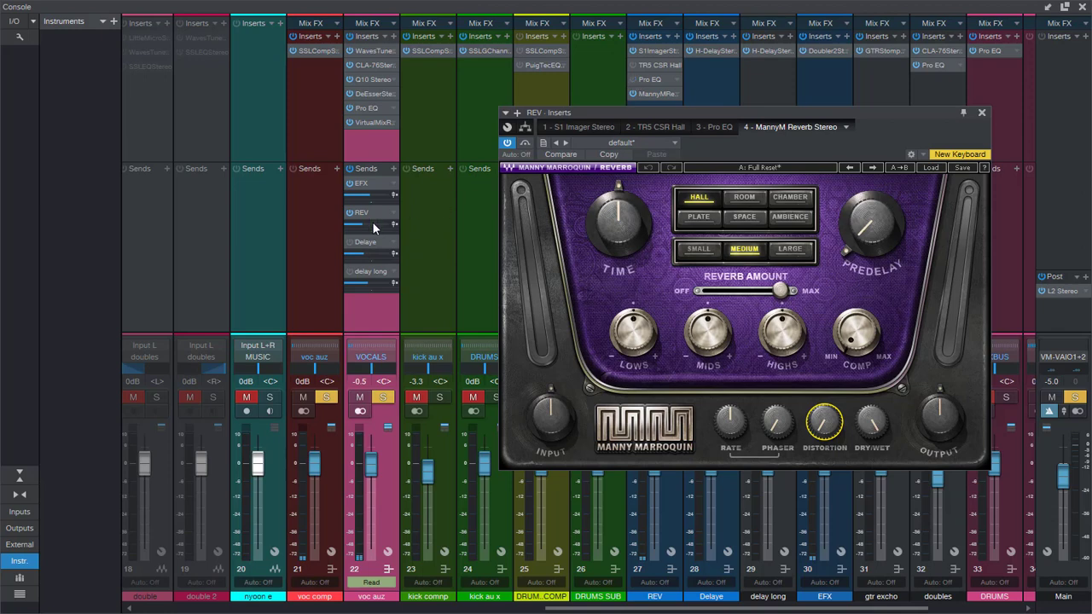
Step: Set the voc auz channel's REV send level to -18.0 and play the song through the MannyM Reverb
mouse_move(372, 226)
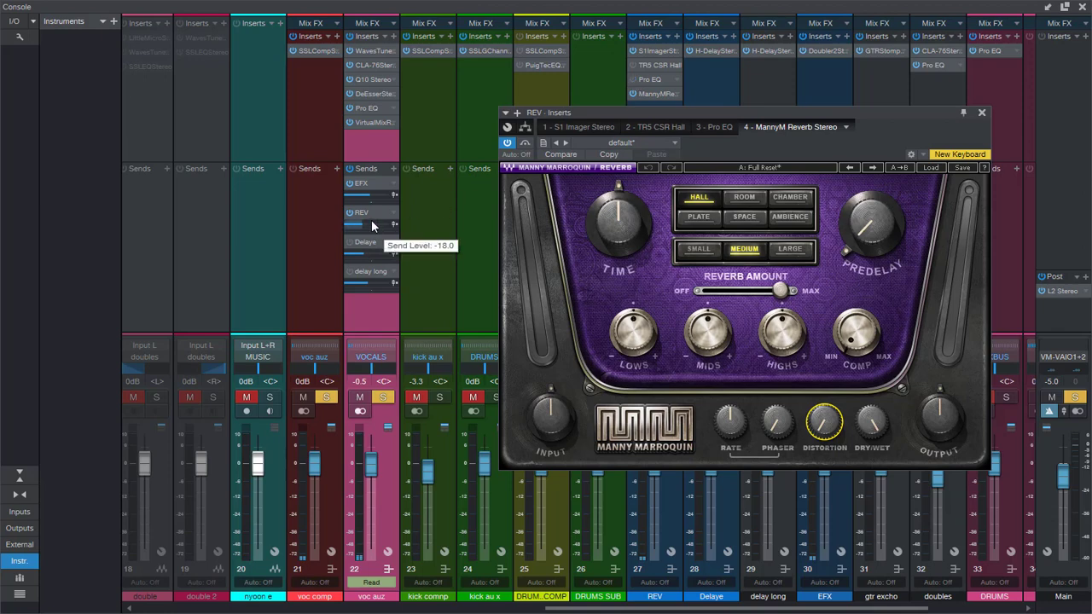
scroll(370, 226, up, 6)
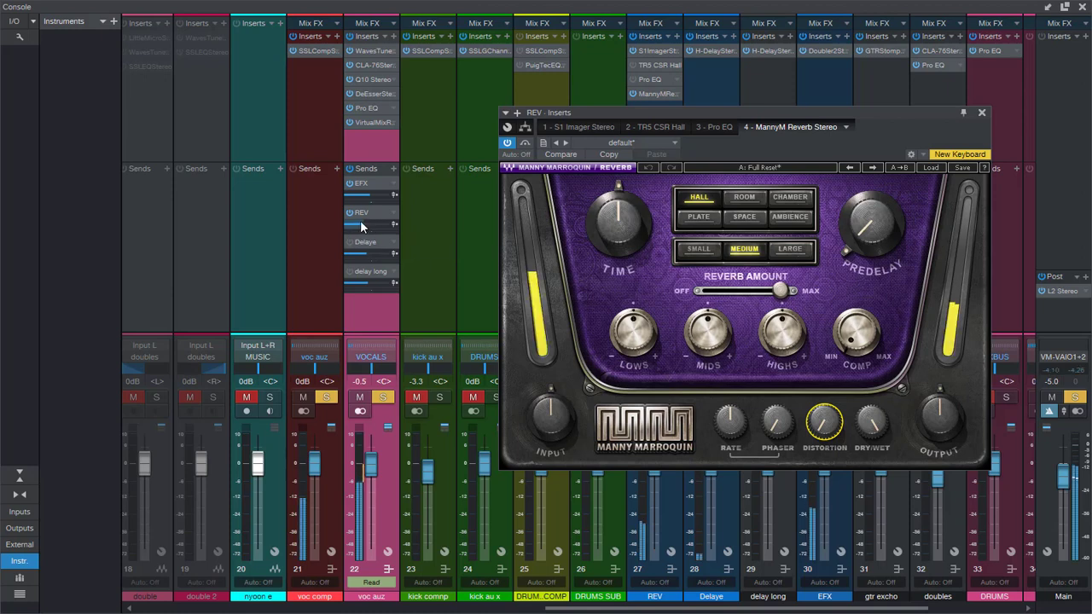
Step: Raise the voc auz channel's REV send level, set the MannyM Reverb's Time to 101.3%, and increase its Predelay slightly
scroll(371, 225, up, 3)
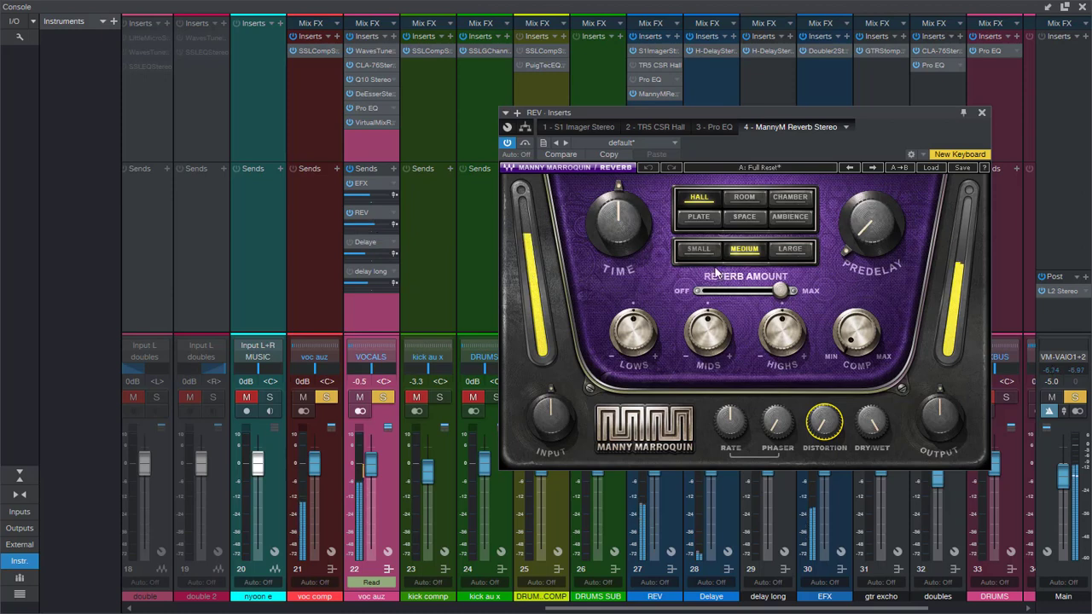
mouse_move(633, 239)
drag(633, 239, 633, 235)
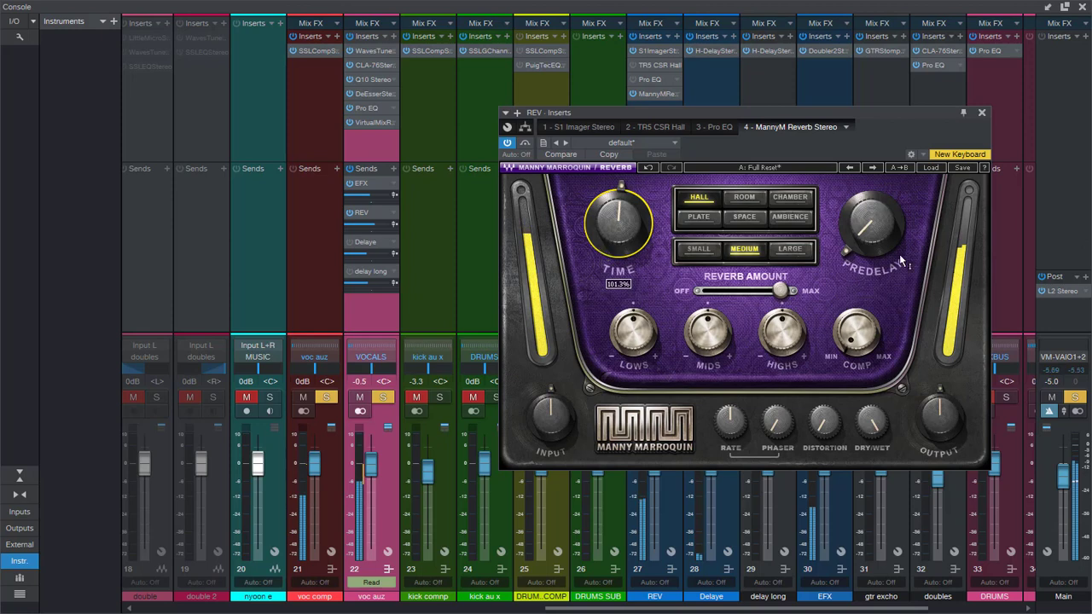
drag(875, 242, 874, 236)
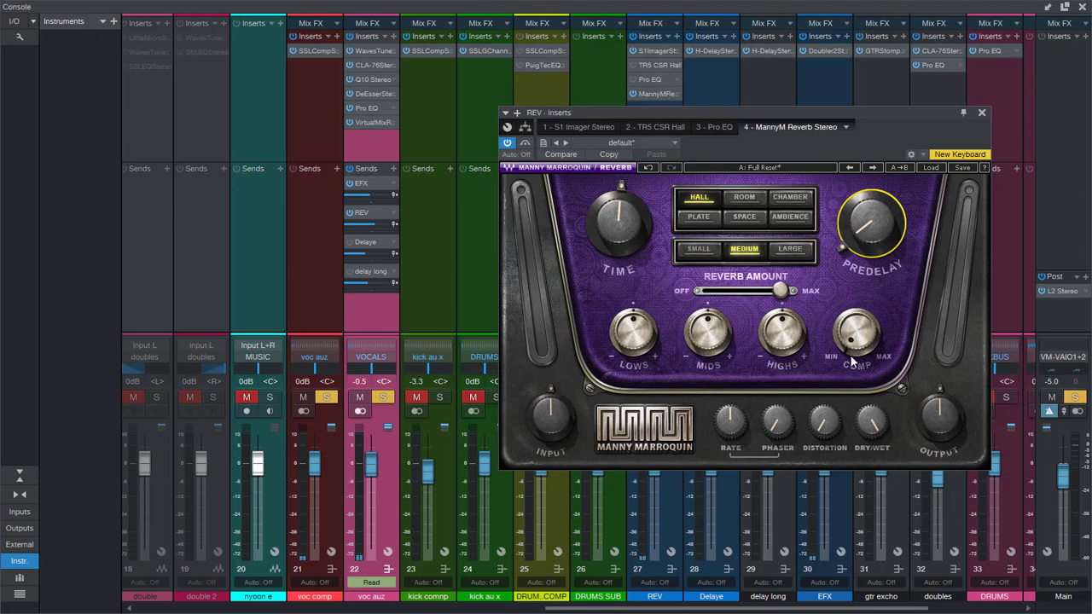
Step: With the song playing, cut the MannyM Reverb's Lows to -50.0 and Mids to -4.1, and reduce its Highs slightly
key(space)
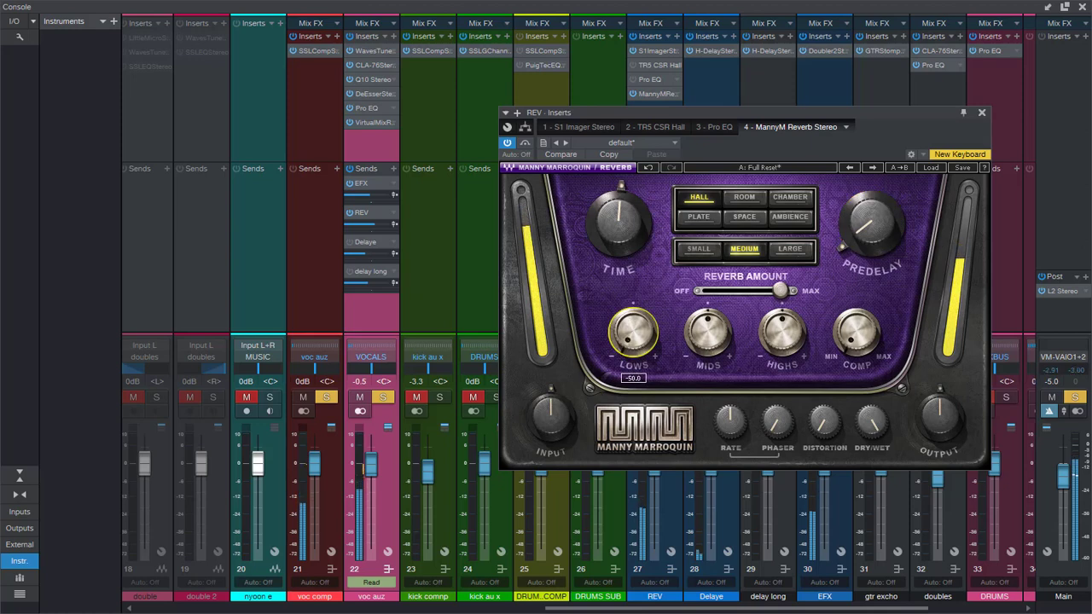
mouse_move(708, 331)
drag(707, 331, 707, 341)
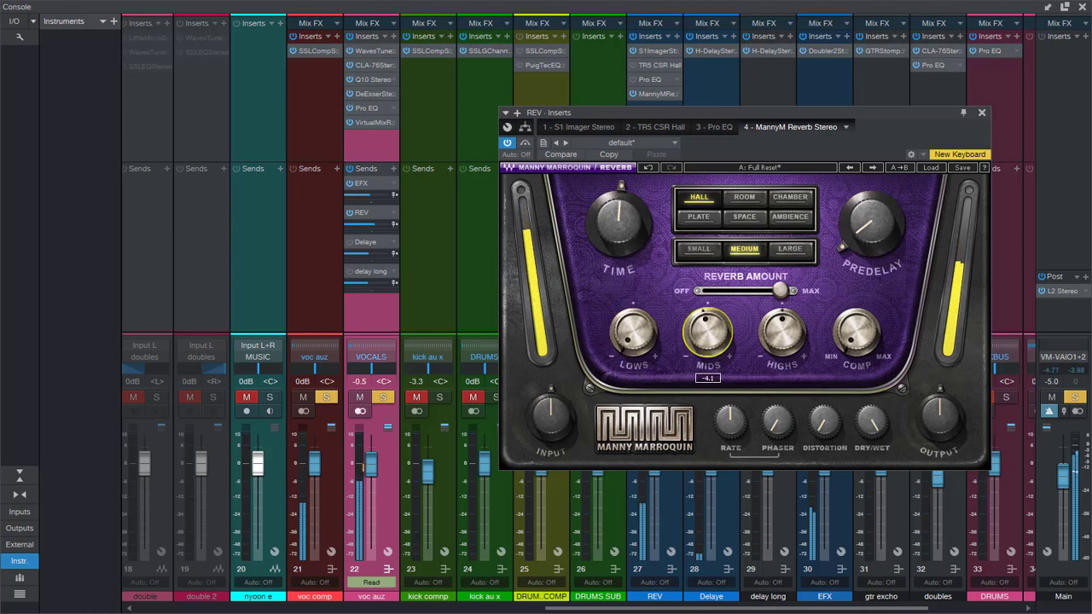
drag(783, 331, 782, 342)
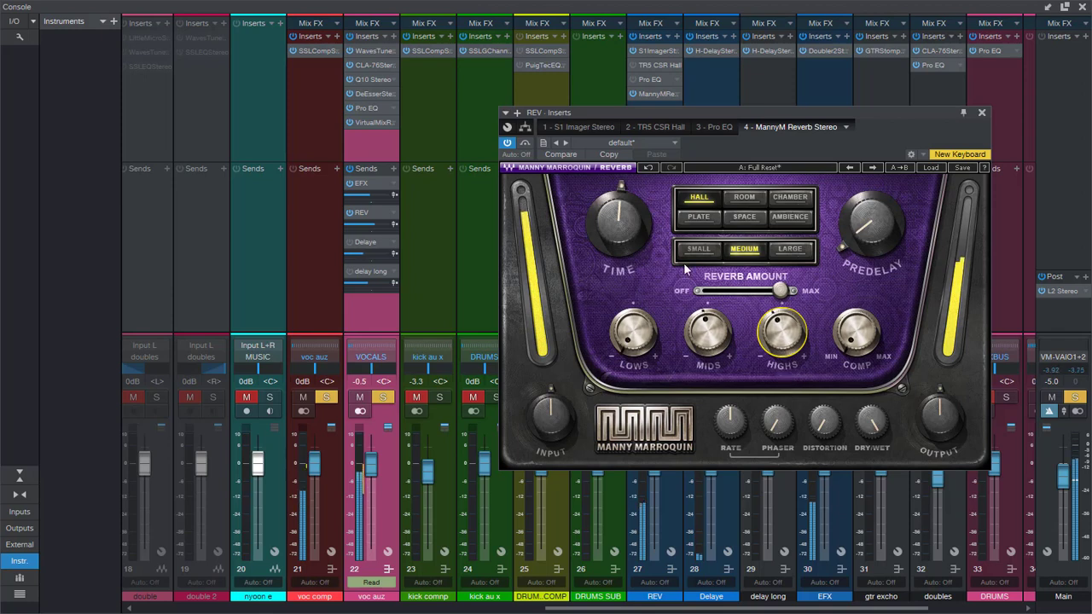
Step: Lengthen the MannyM Reverb's Time noticeably and set its Predelay to 21 for the Hall type
drag(619, 220, 619, 201)
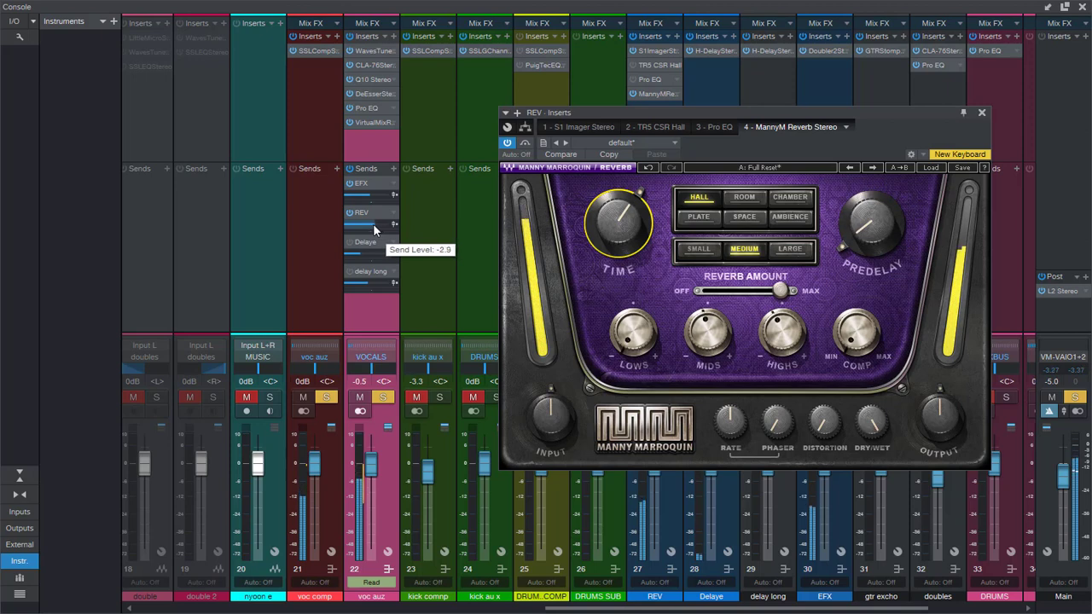
click(870, 224)
drag(870, 224, 871, 220)
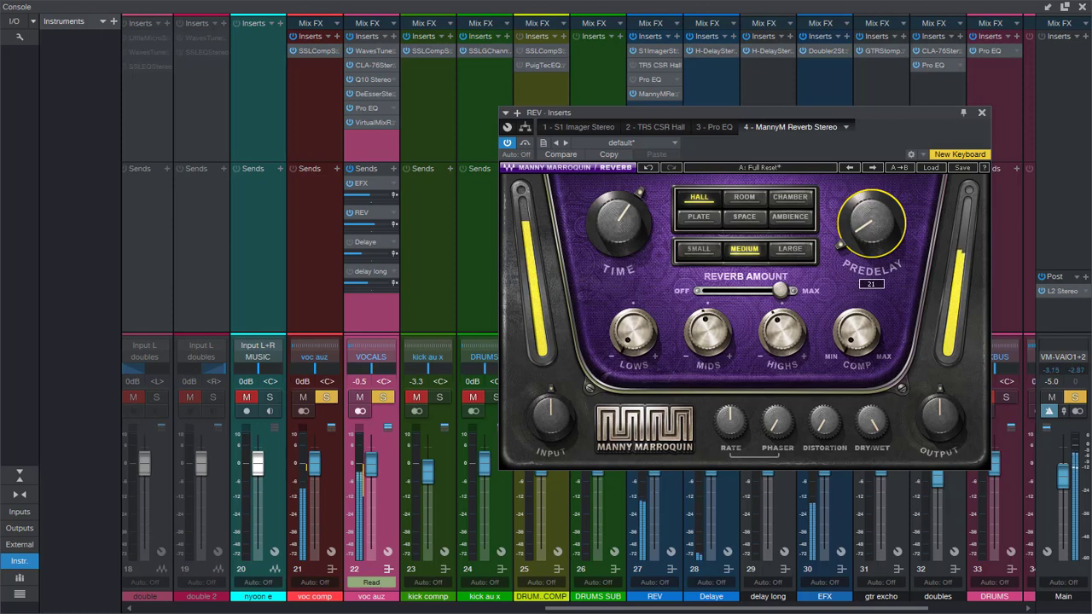
Step: Try the MannyM Reverb's Plate type with a slightly longer Time, shift its window aside, and play the song through it
click(700, 218)
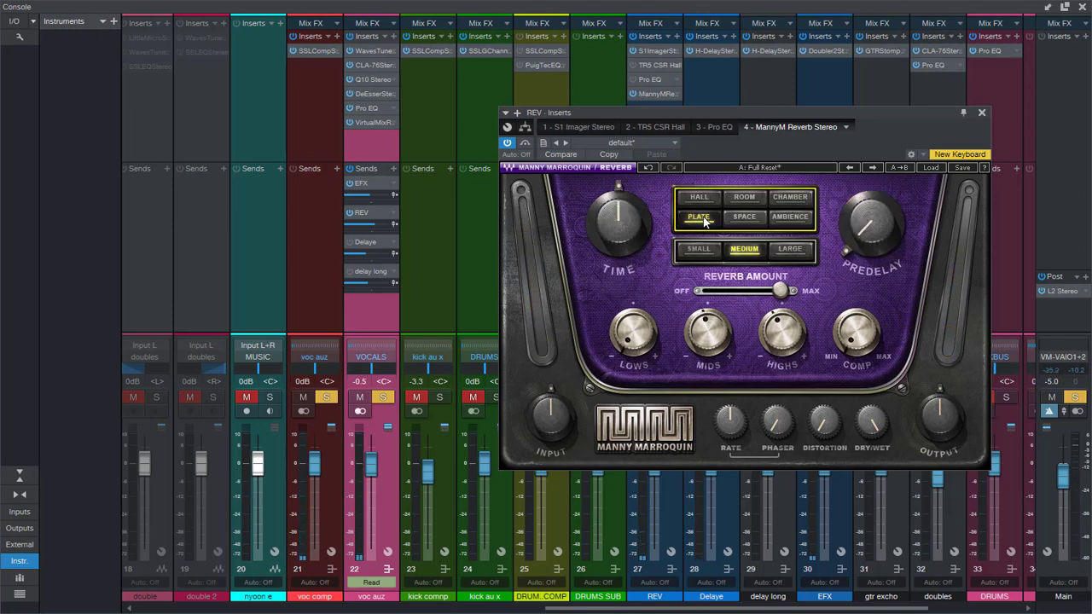
click(644, 209)
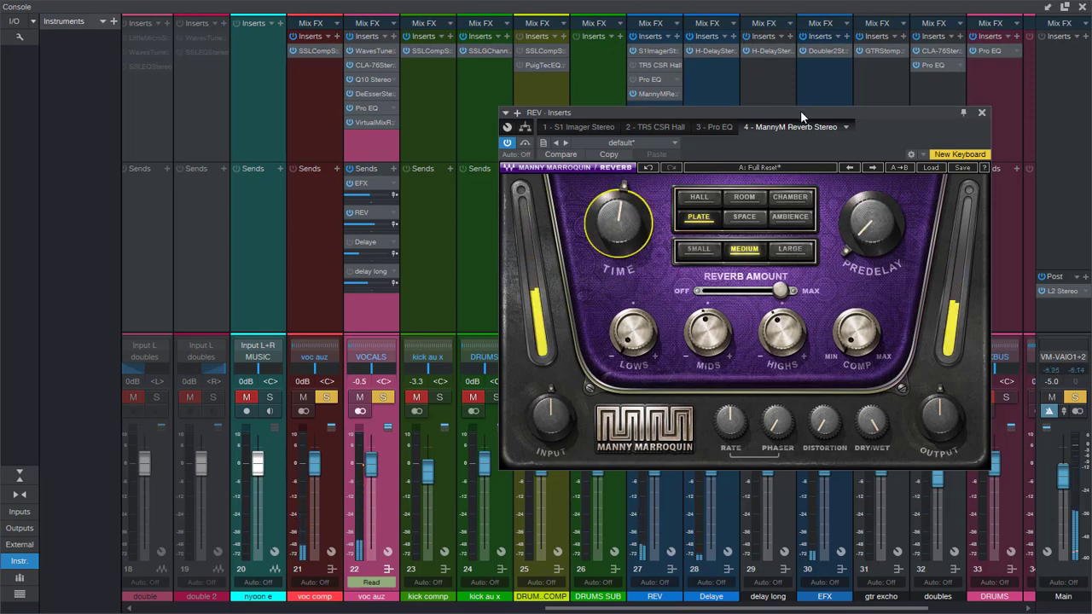
drag(784, 118, 854, 107)
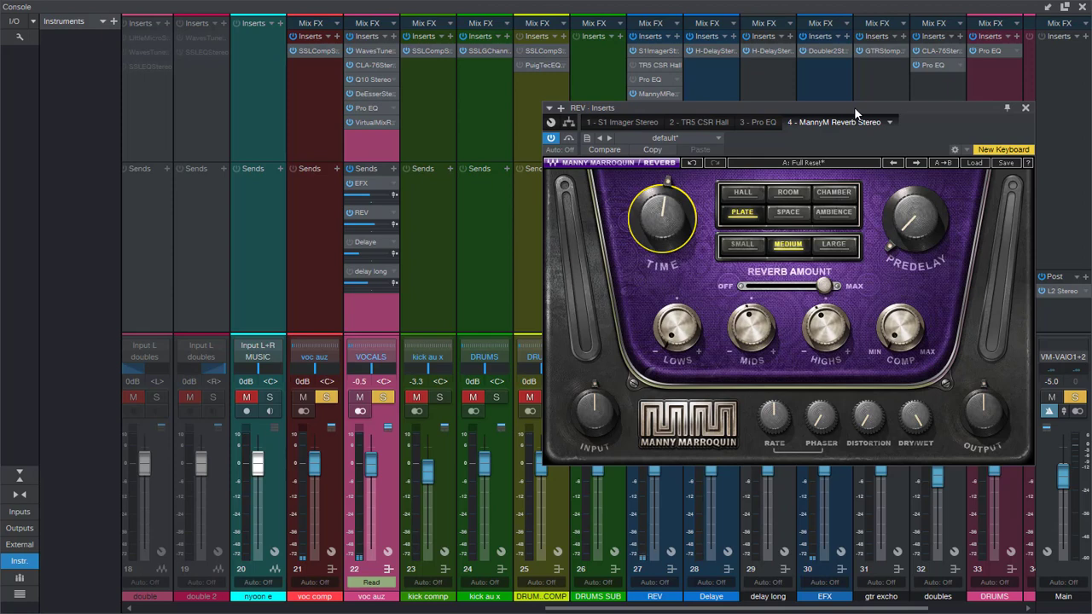
key(space)
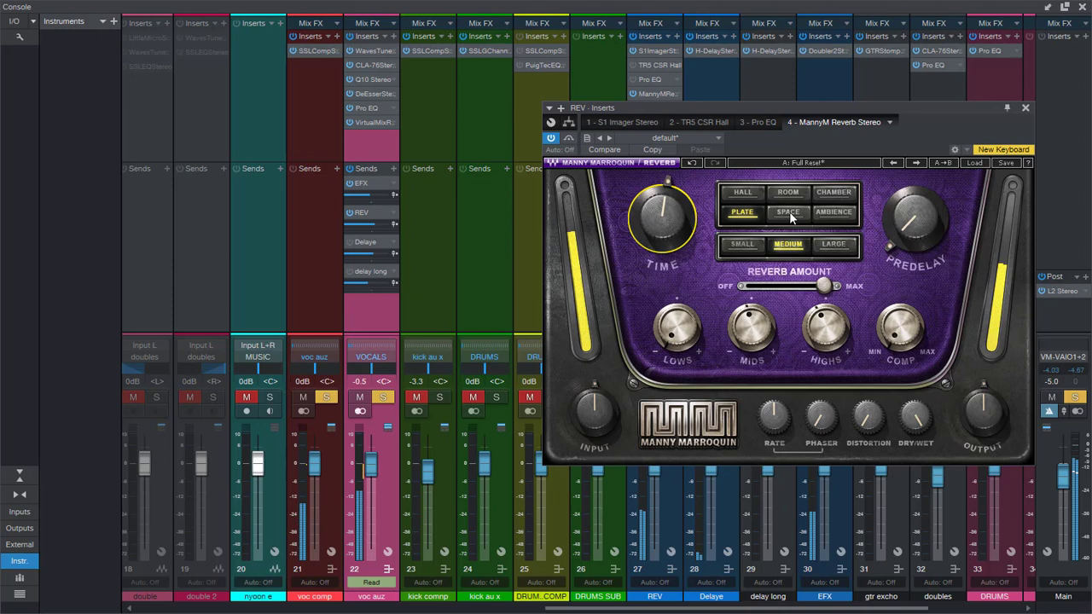
Step: Switch the MannyM Reverb to the Space type with Time at 120.4% and Predelay at 0
click(788, 212)
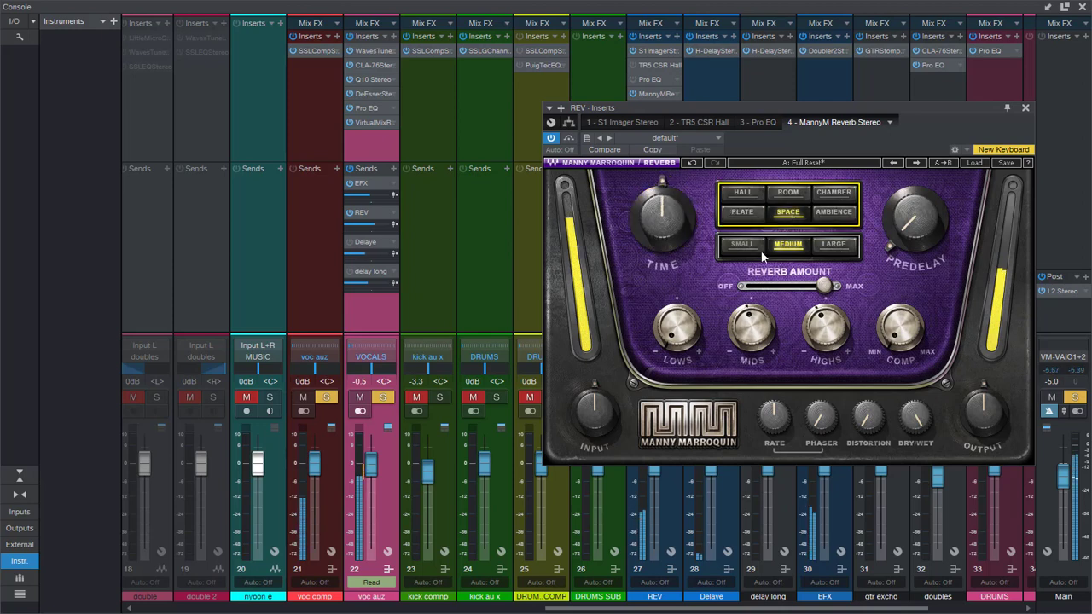
drag(662, 218, 662, 202)
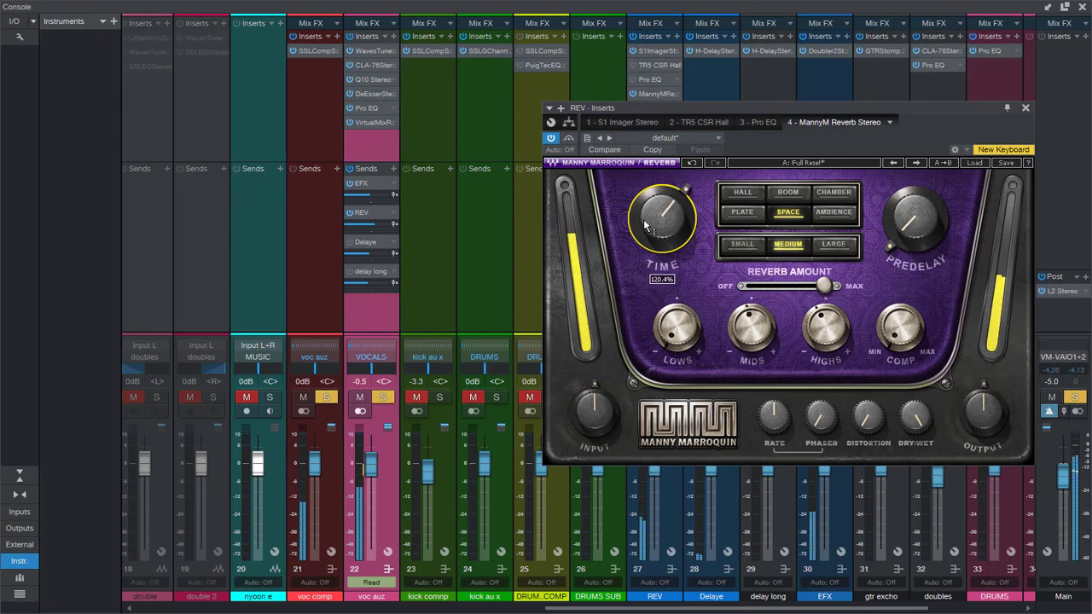
click(914, 220)
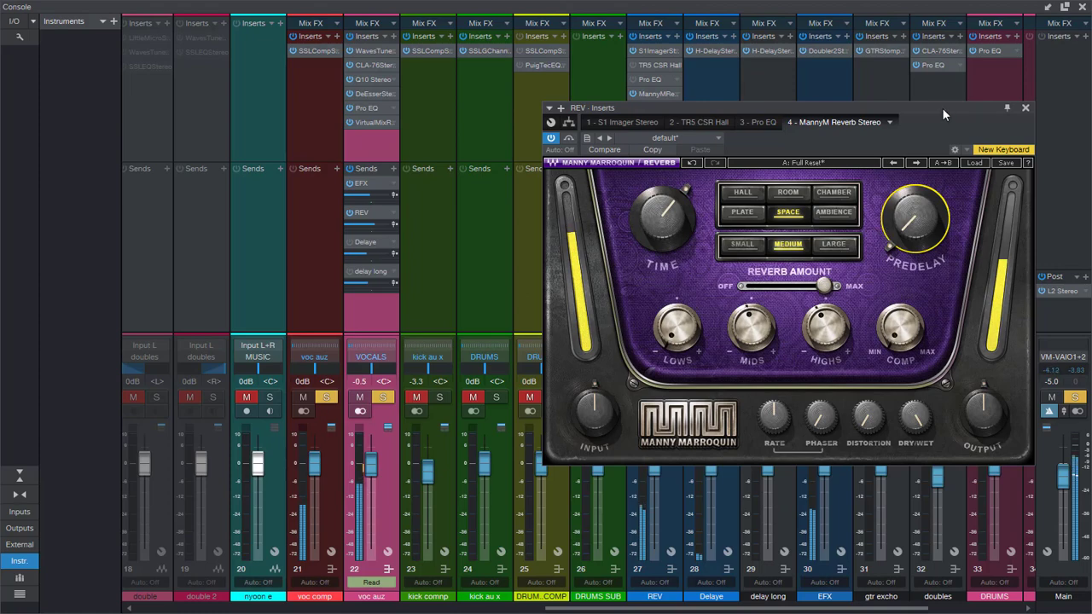
Step: Leave the console, restart playback from an earlier point in the arrangement, and close the REV inserts window
drag(942, 107, 862, 108)
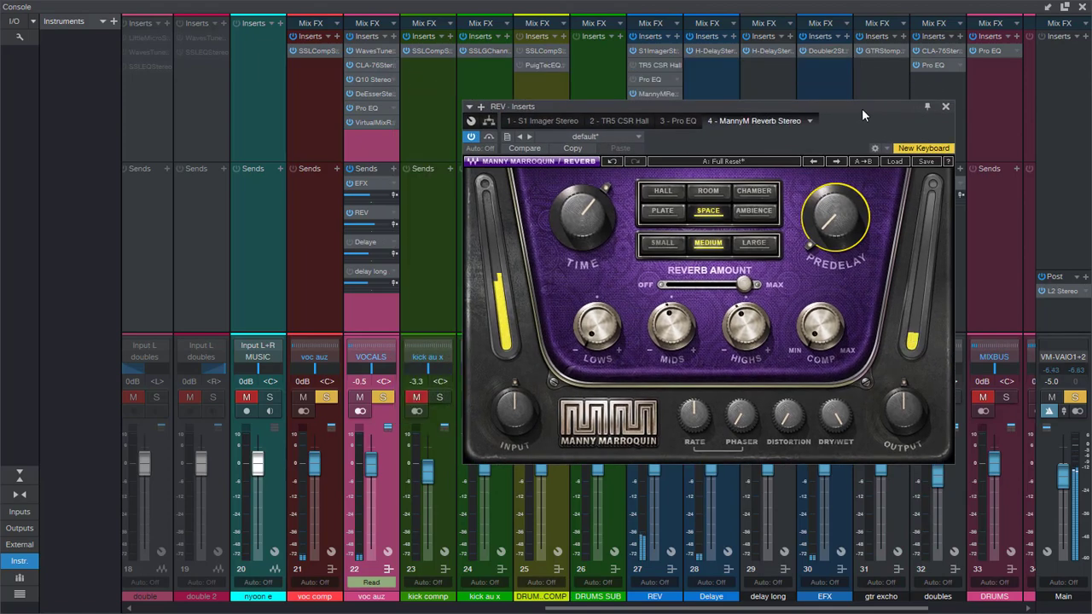
click(1082, 8)
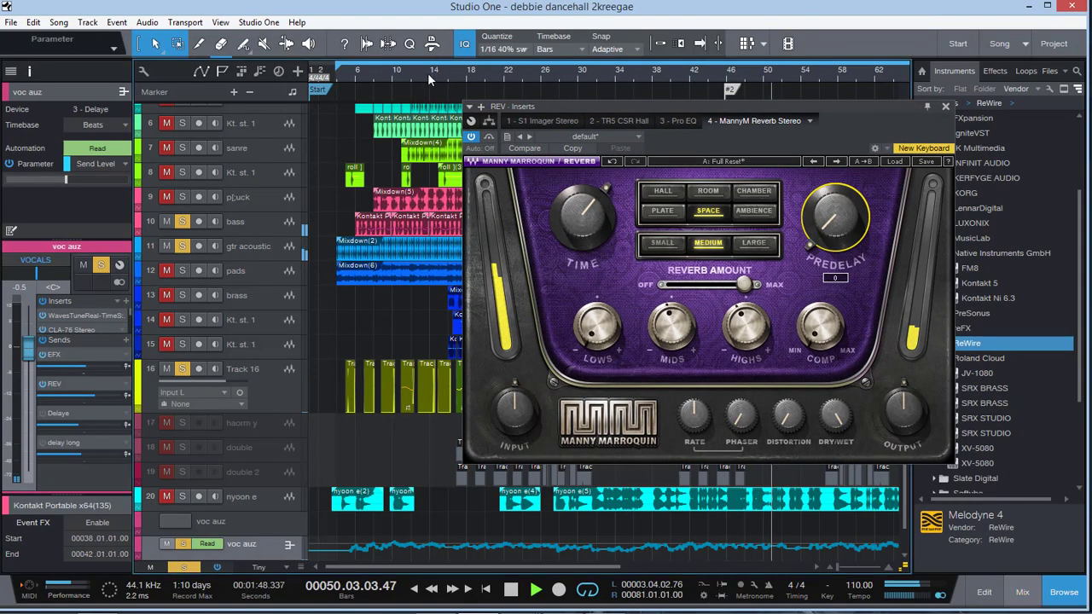
key(space)
key(space)
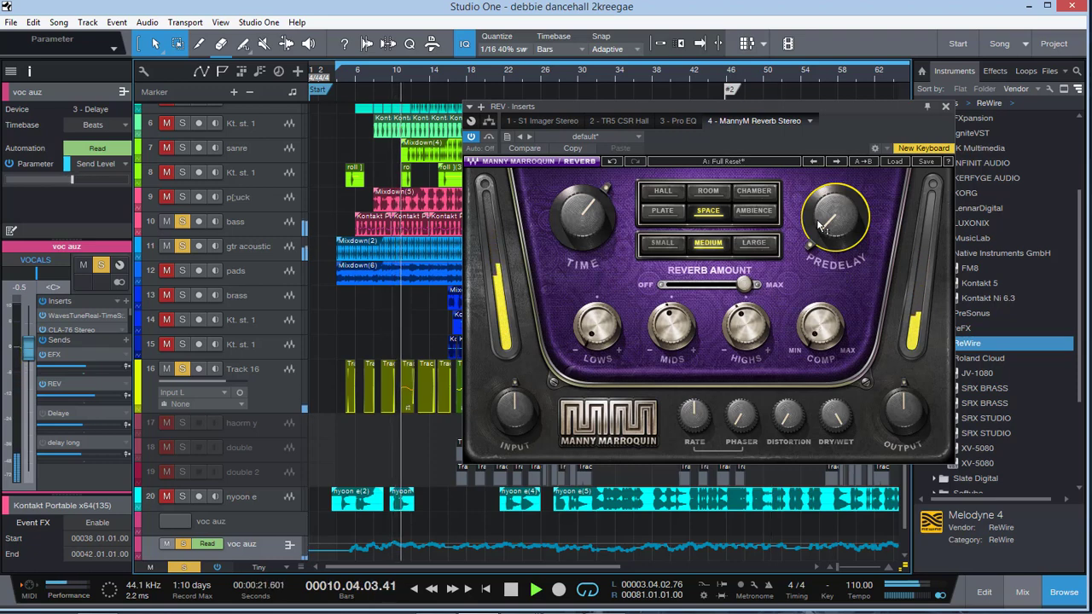
click(946, 106)
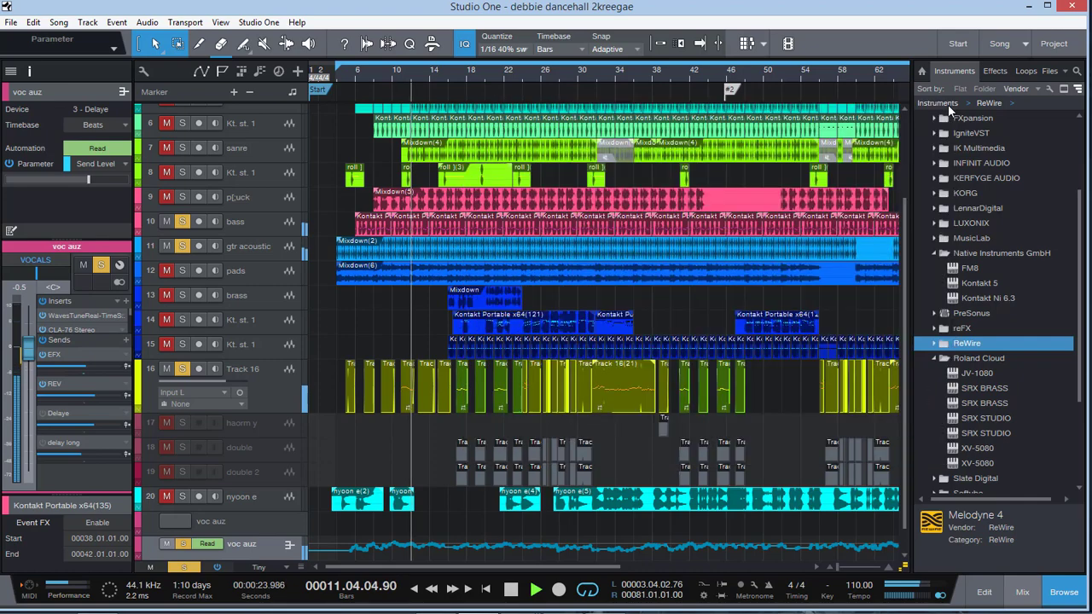
Step: Reopen the console and move the Pro EQ below the MannyM Reverb in the REV channel's inserts
click(1022, 592)
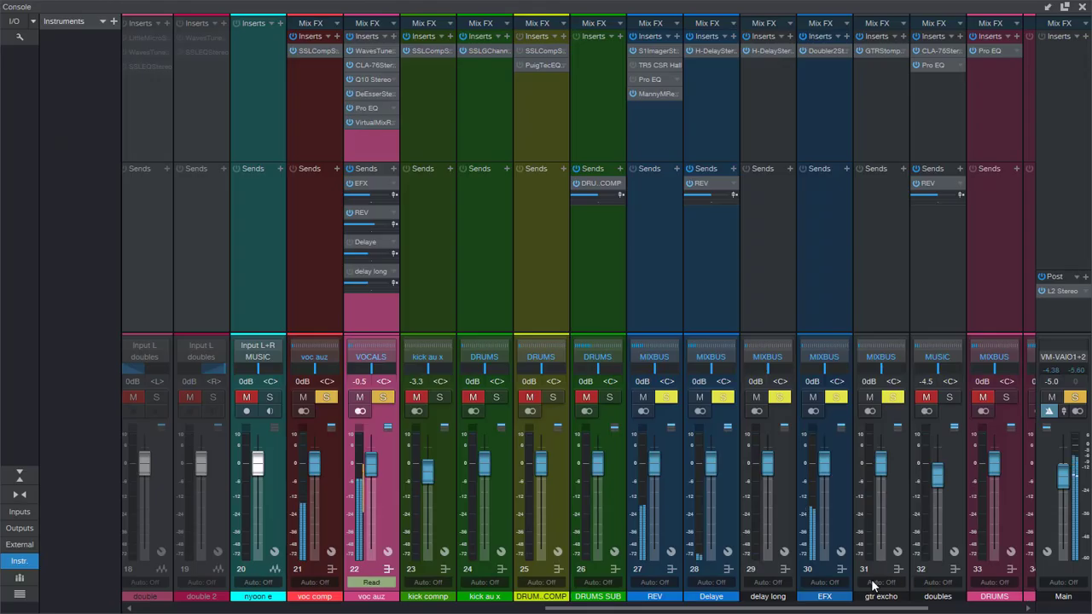
drag(843, 610, 877, 611)
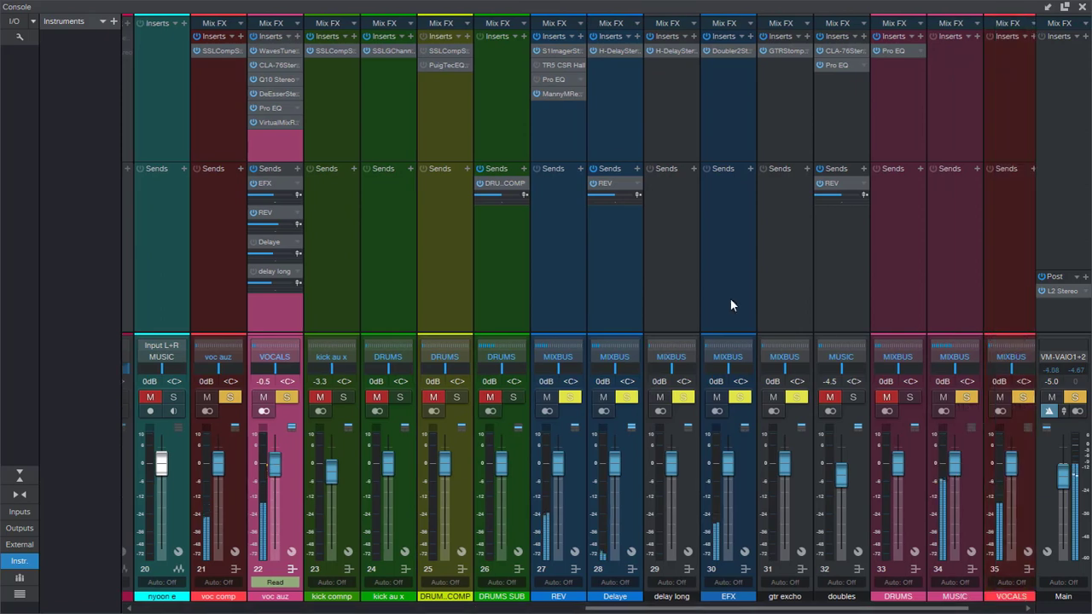
mouse_move(555, 80)
mouse_down()
mouse_move(556, 124)
mouse_move(554, 94)
mouse_up()
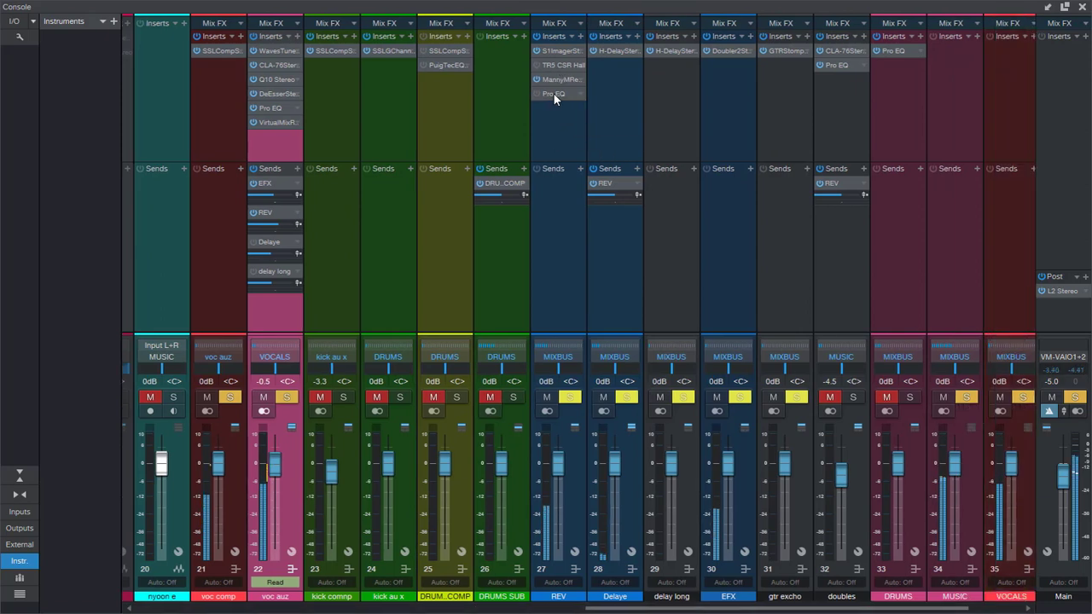
Step: Re-enable the REV channel's Pro EQ and lower its low-cut frequency to 684 Hz
double_click(554, 93)
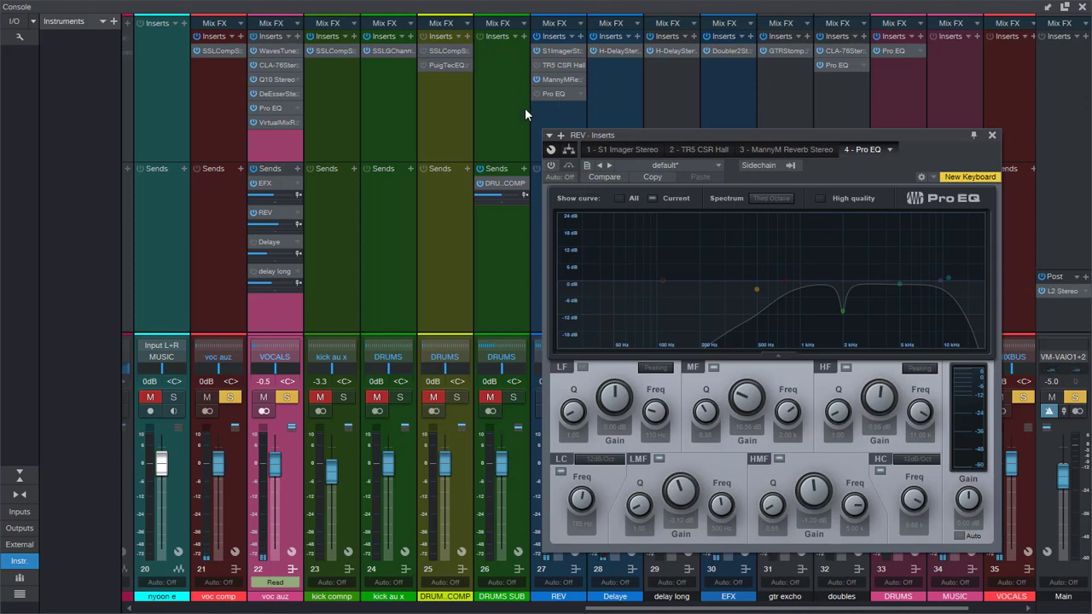
click(551, 165)
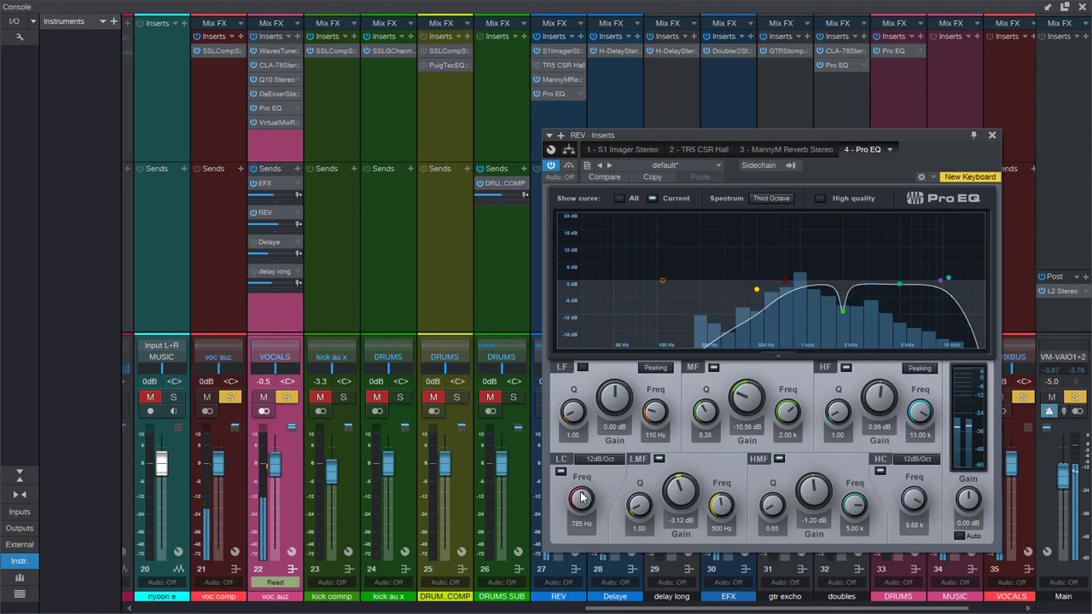
drag(580, 501, 580, 510)
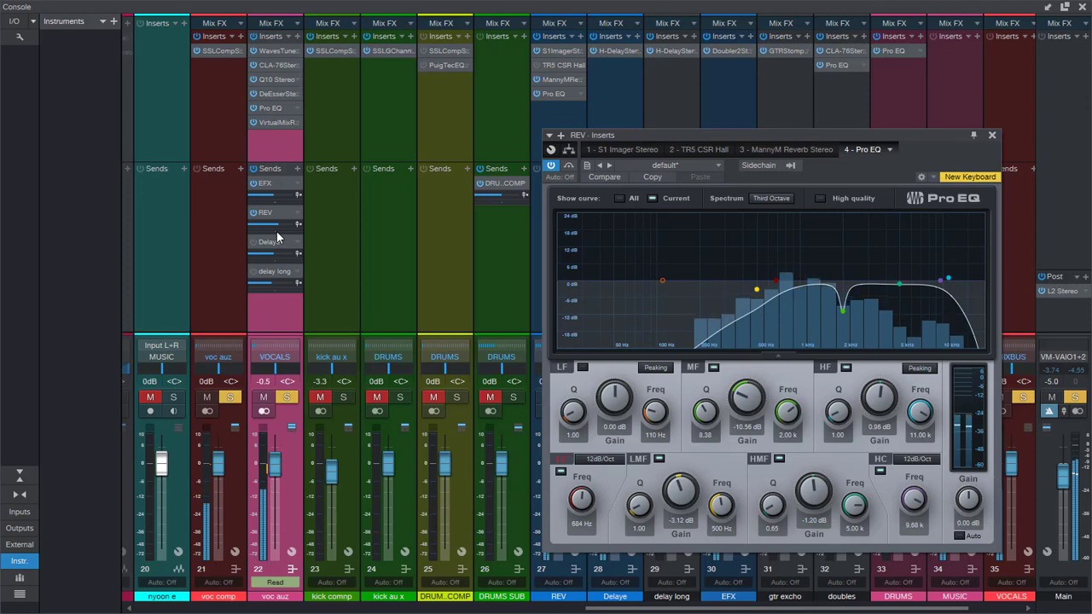
Step: Clear all channel solos to play the full mix, dismiss the Windows activation screen, and return to the console
mouse_move(276, 233)
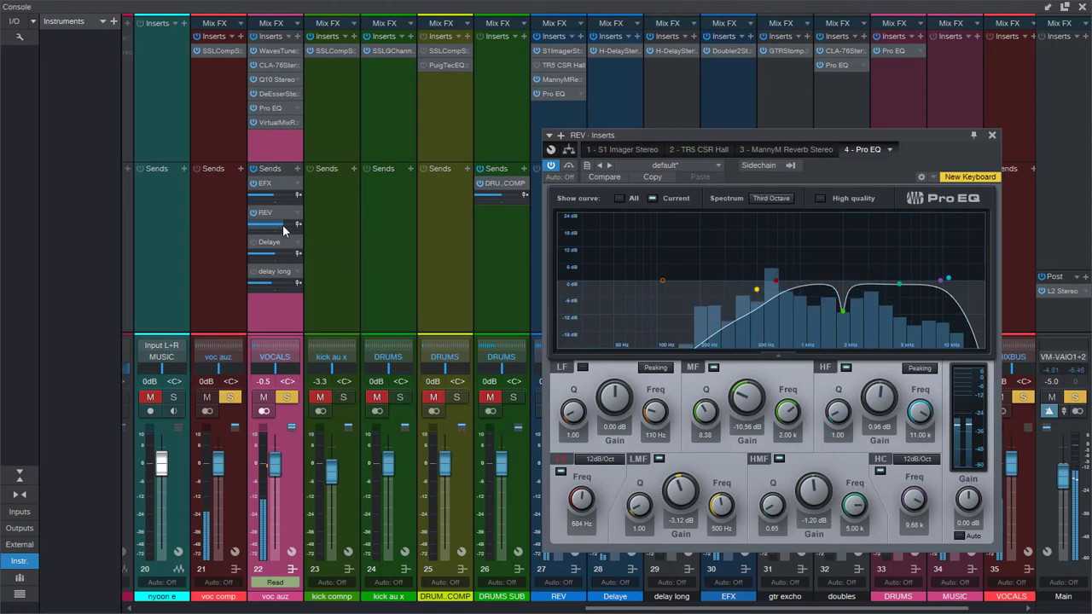
click(1076, 398)
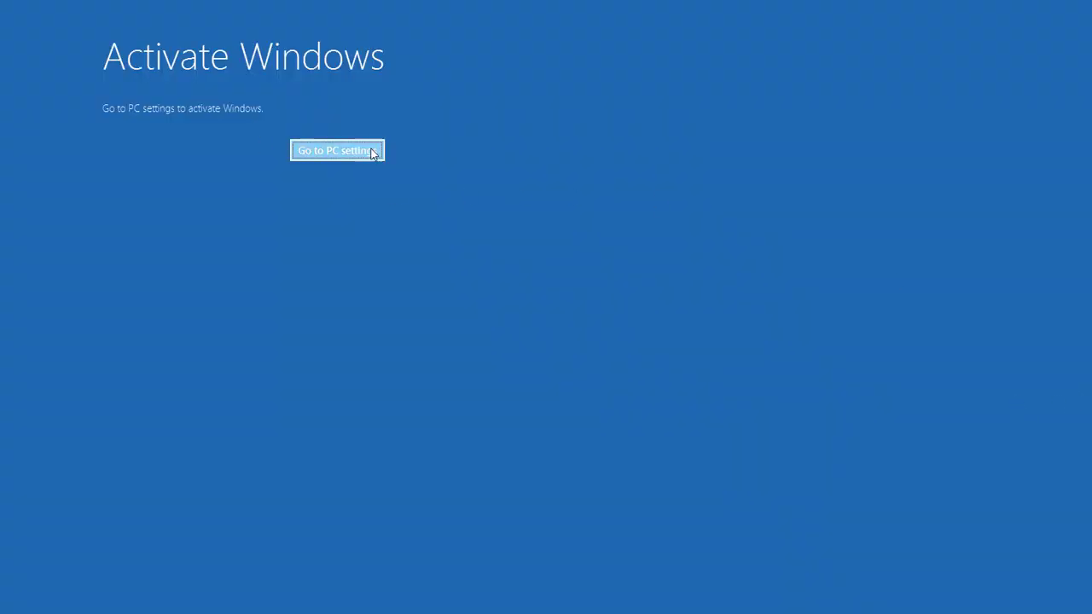
click(376, 150)
click(1082, 9)
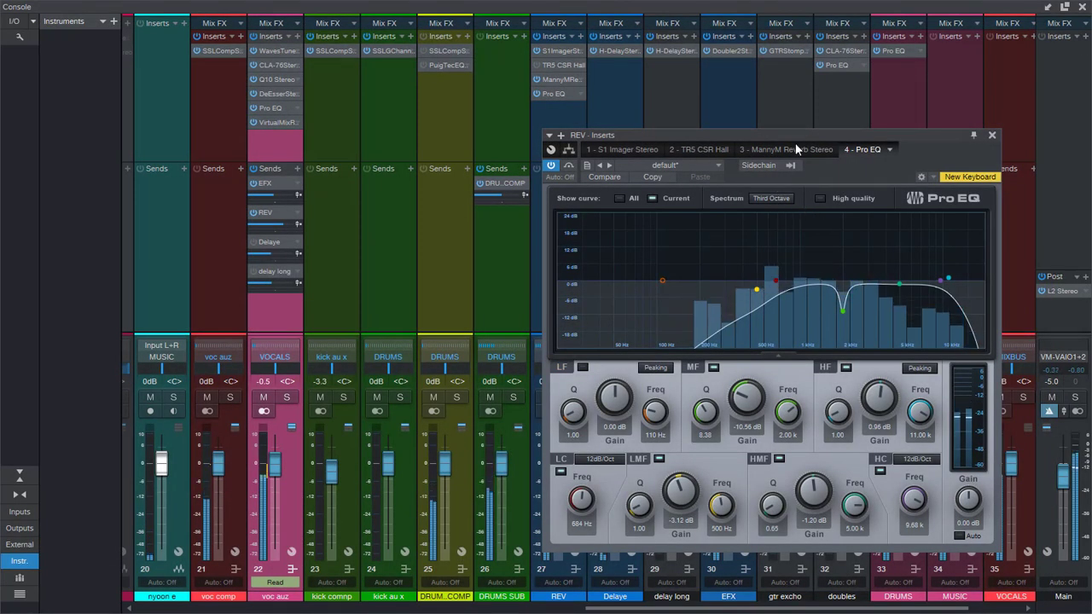
Step: Move the Pro EQ window slightly aside and raise its low-cut frequency to 759 Hz against the full mix
drag(790, 133, 762, 130)
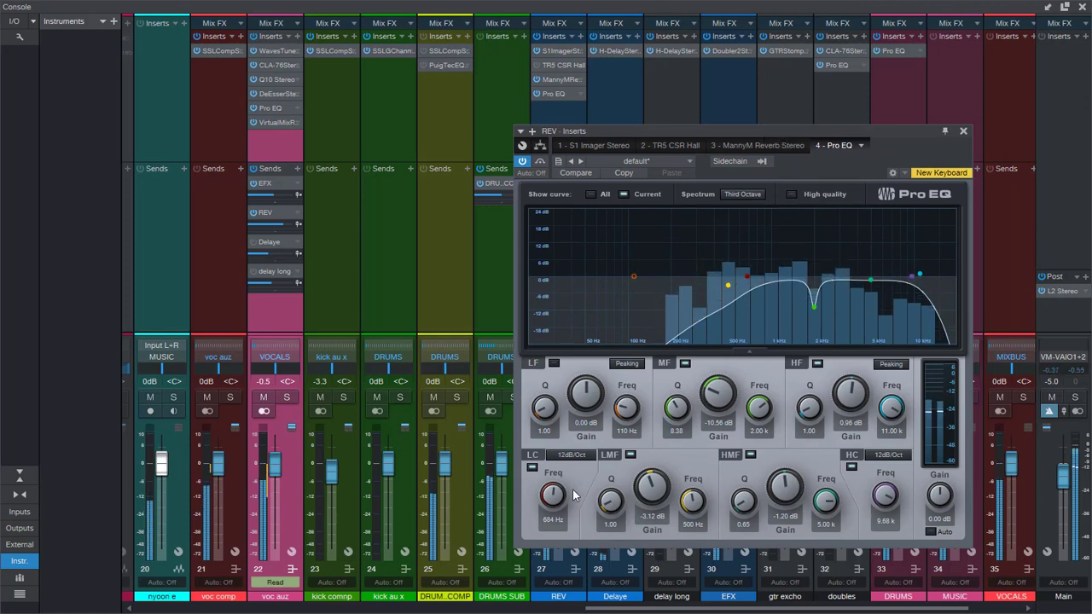
scroll(552, 494, up, 4)
scroll(553, 495, up, 1)
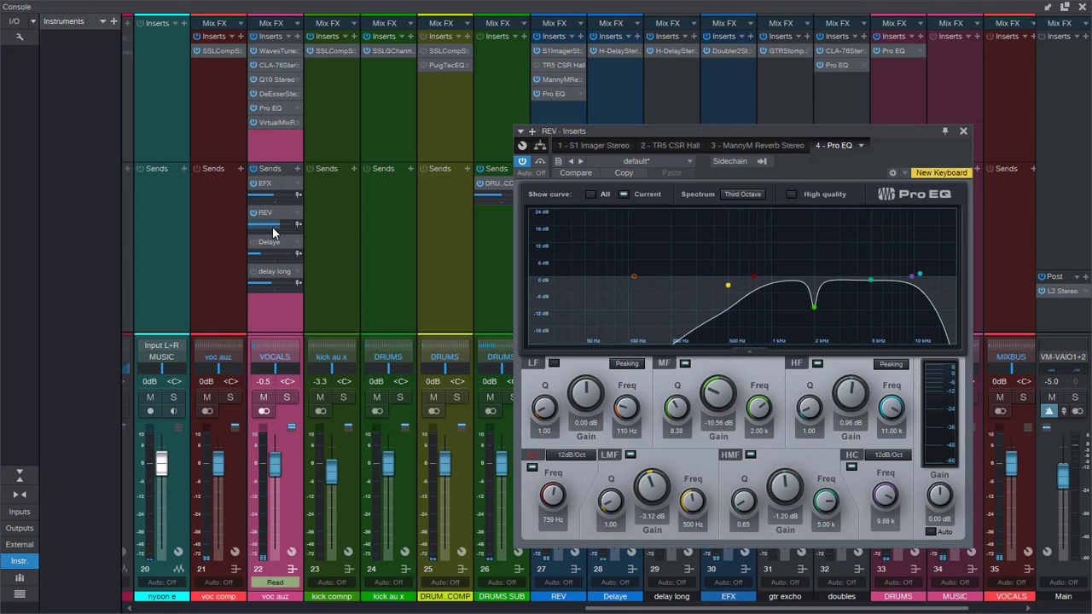
Step: Swap the REV channel's MannyM Reverb for the CSR Hall and place the CSR Hall window clear of the voc auz sends
click(551, 63)
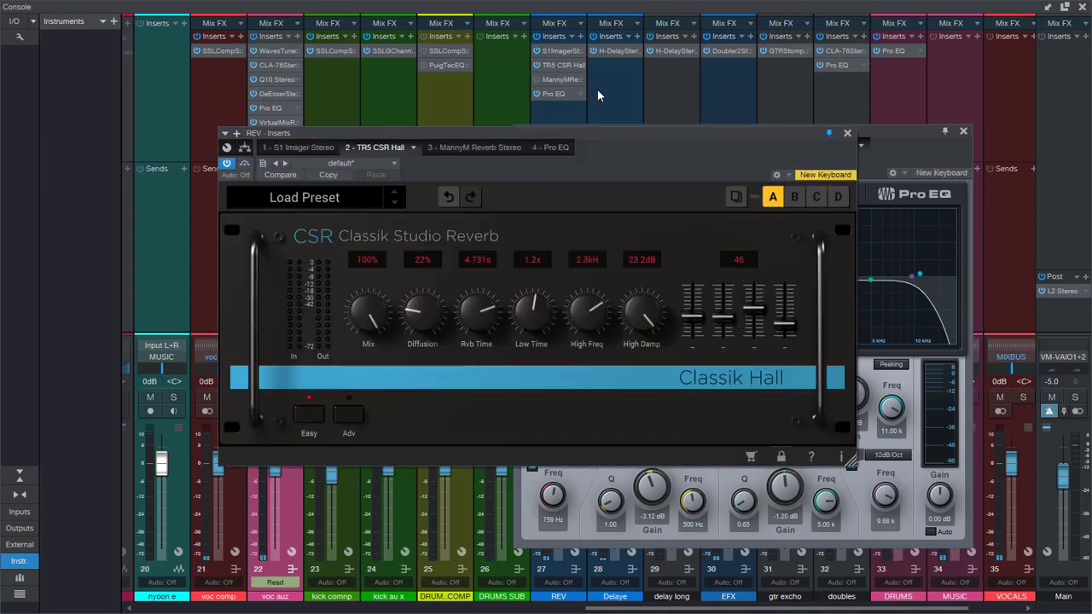
drag(595, 129, 669, 145)
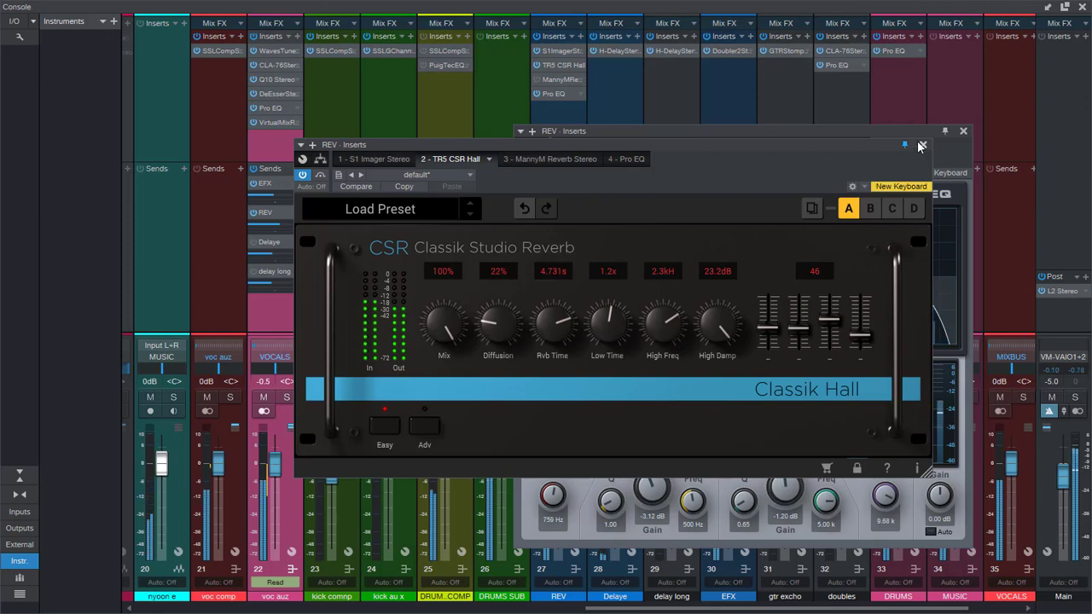
drag(402, 145, 441, 141)
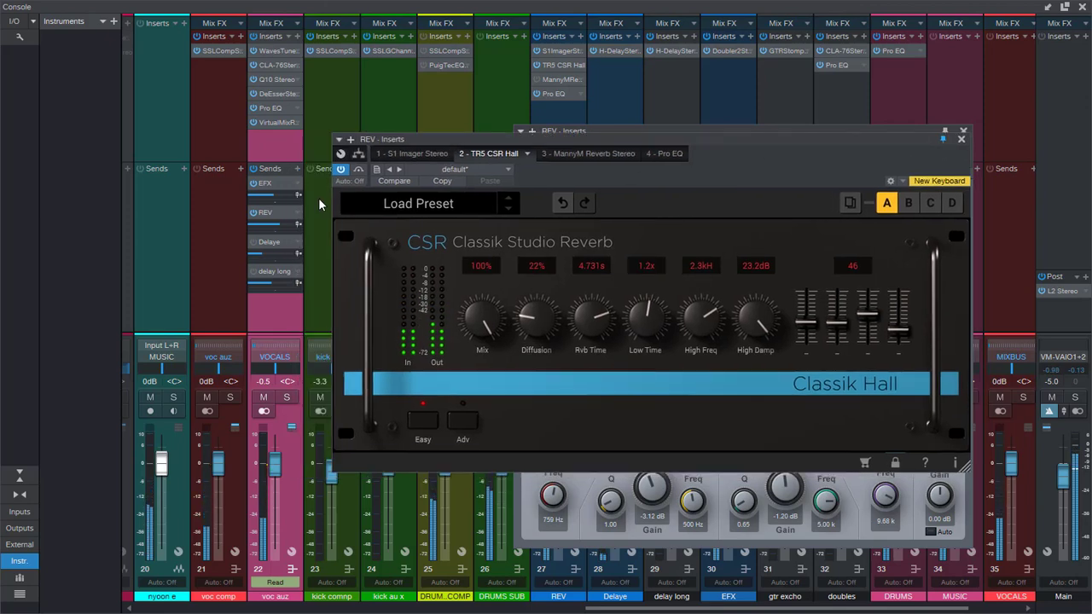
Step: Raise the voc auz channel's REV send level and set the CSR Hall's Rvb Time to 5.057 s
drag(279, 225, 284, 230)
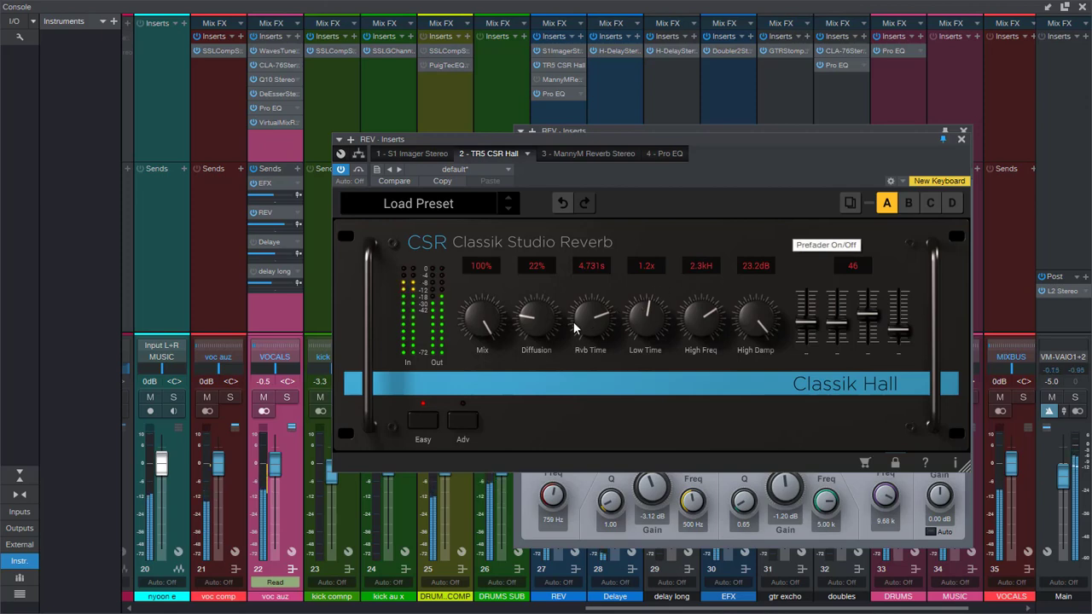
drag(574, 327, 597, 309)
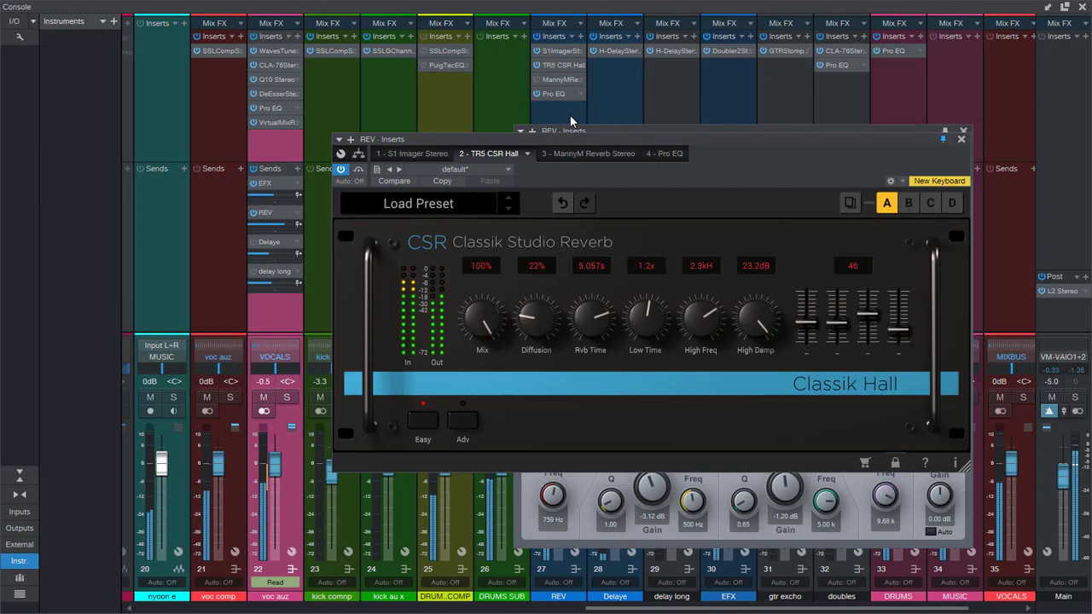
Step: Close the CSR Hall and set the REV Pro EQ's MF gain to -3.12 dB and its high-cut frequency to 10.74 kHz
click(961, 139)
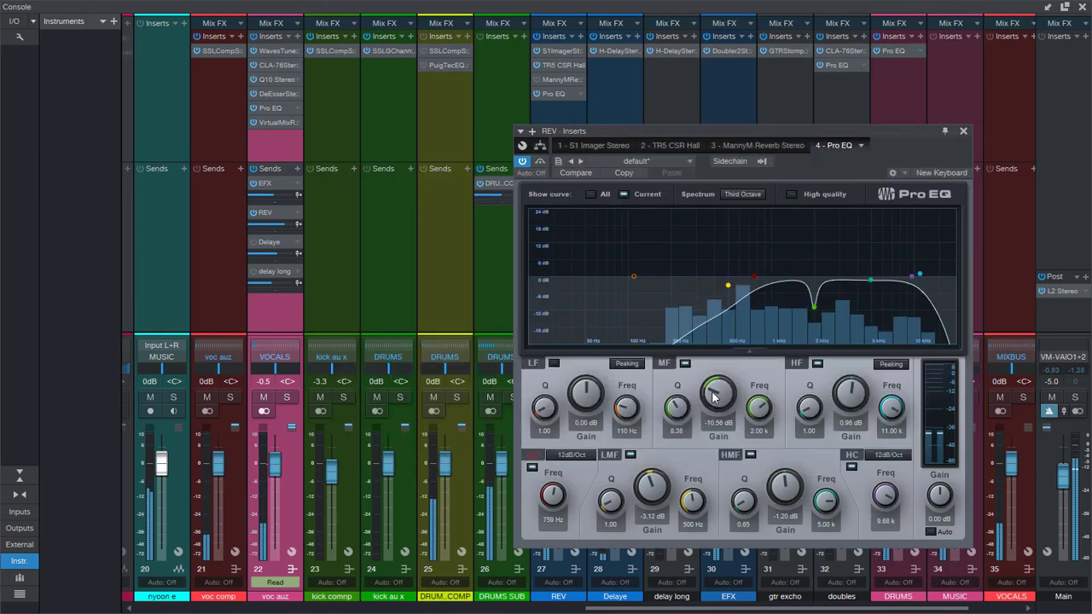
drag(717, 384, 719, 374)
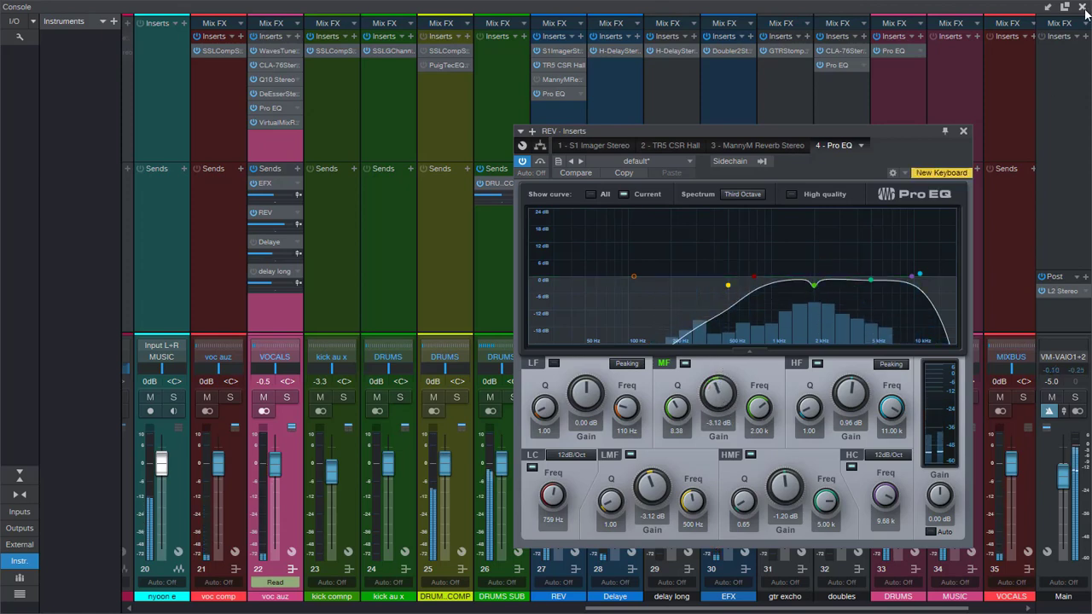
key(F3)
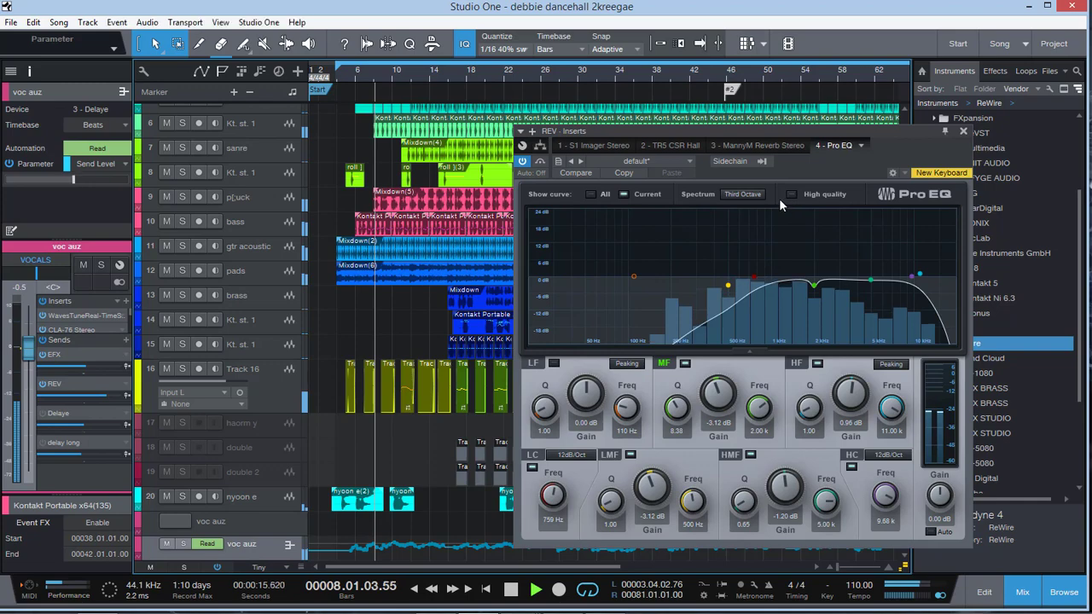
key(F3)
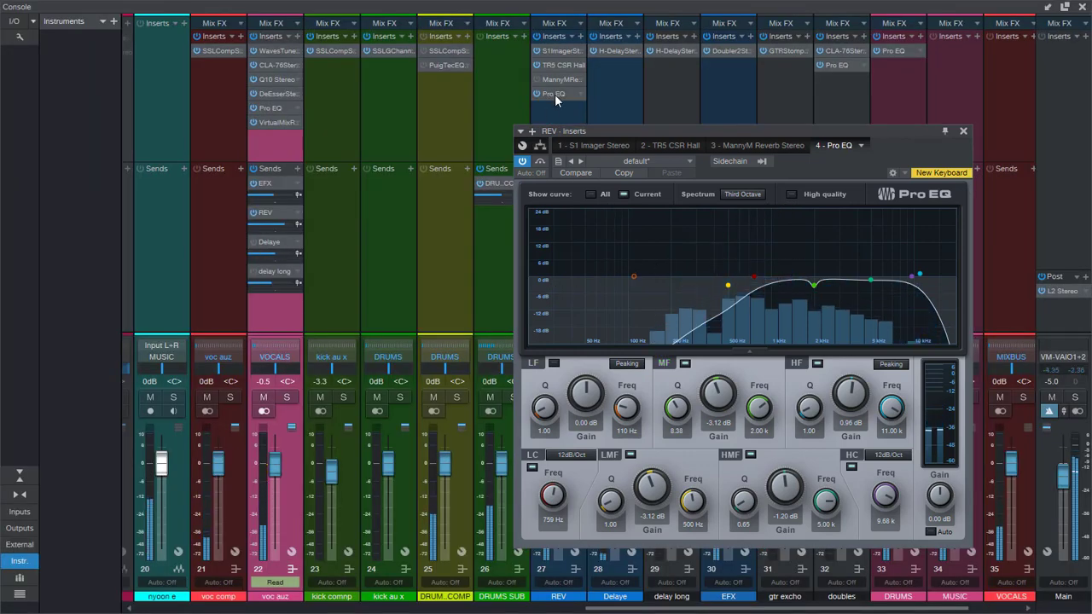
drag(885, 500, 885, 494)
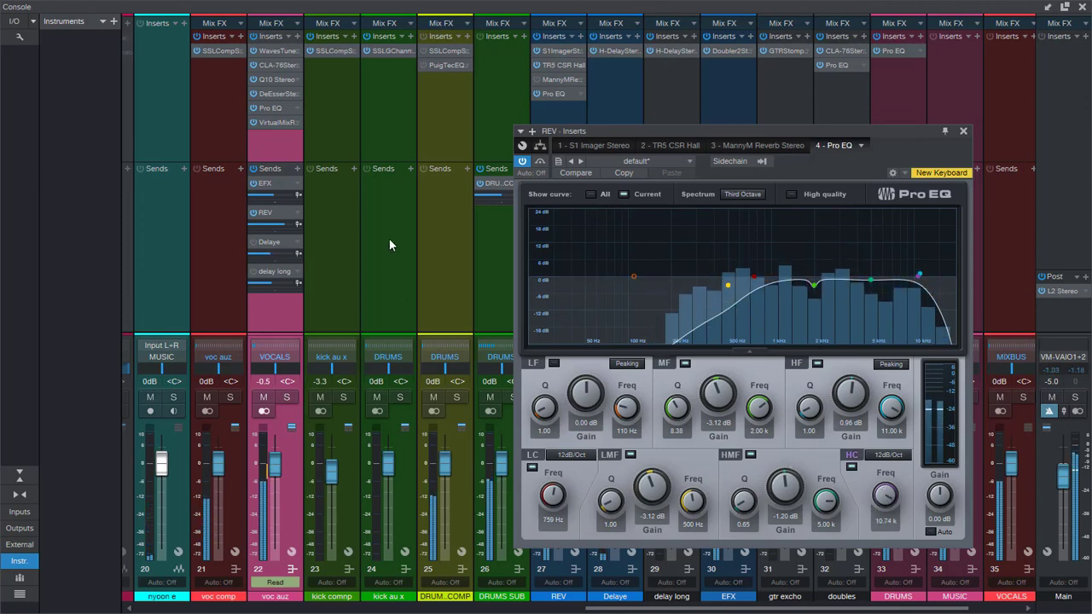
Step: Activate the voc auz channel's Delaye and delay long sends and try a higher Delaye send level
click(267, 274)
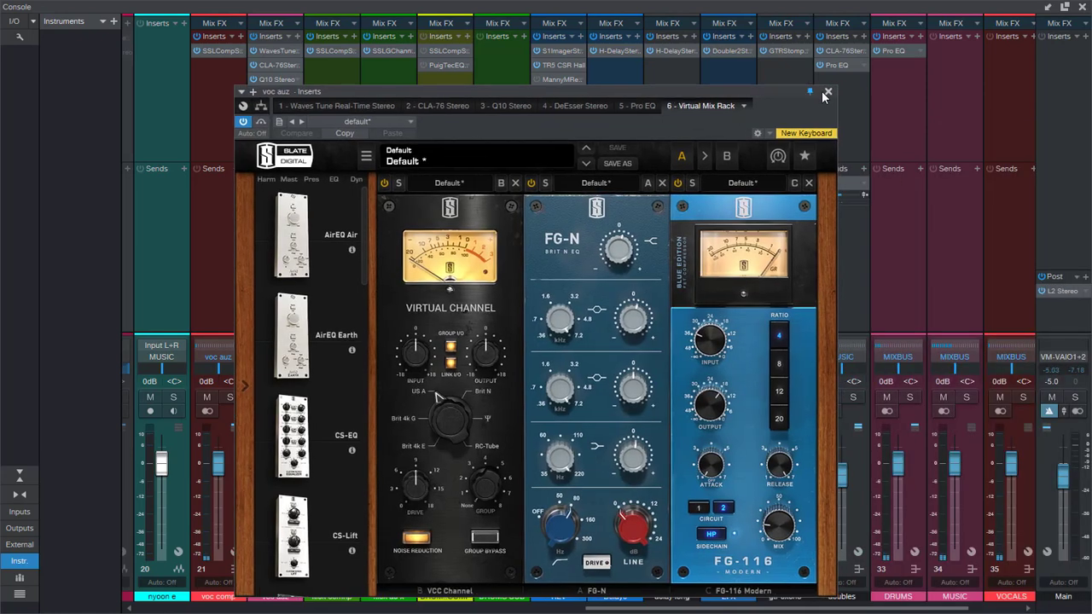
click(827, 92)
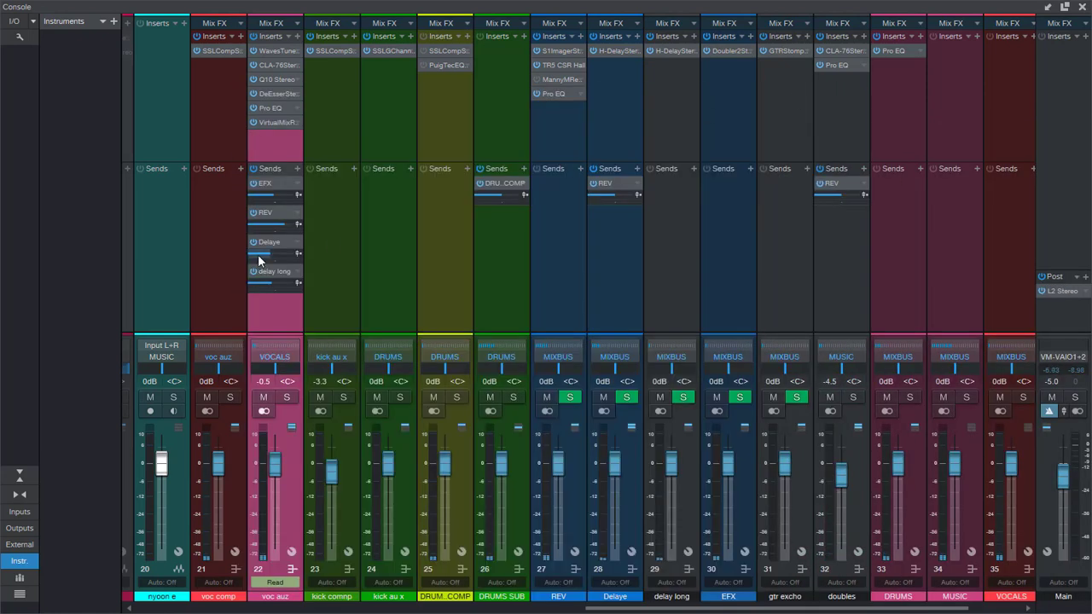
mouse_move(258, 255)
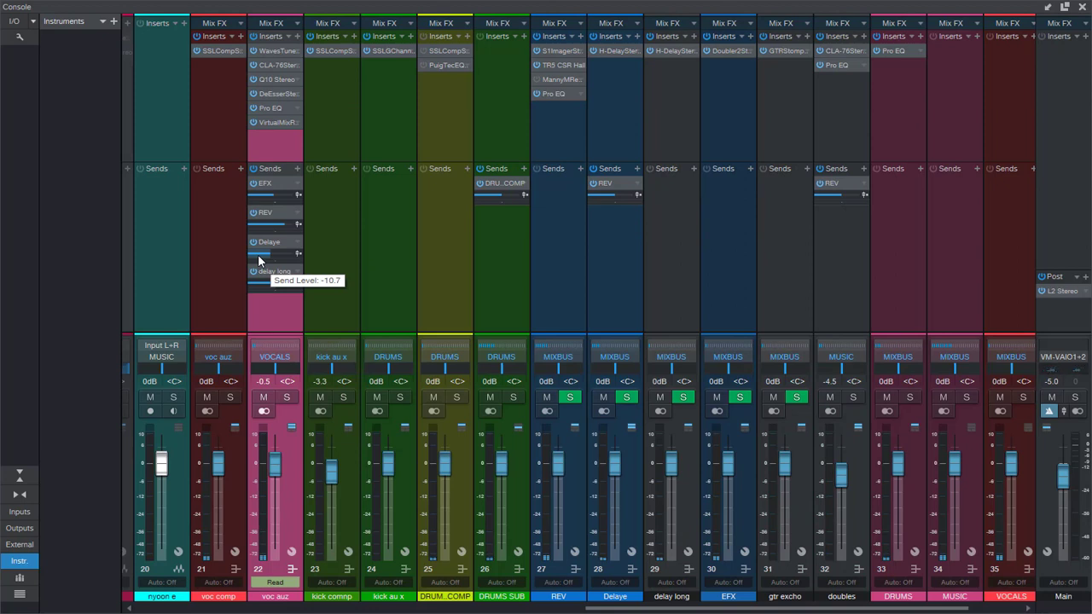
drag(257, 255, 286, 252)
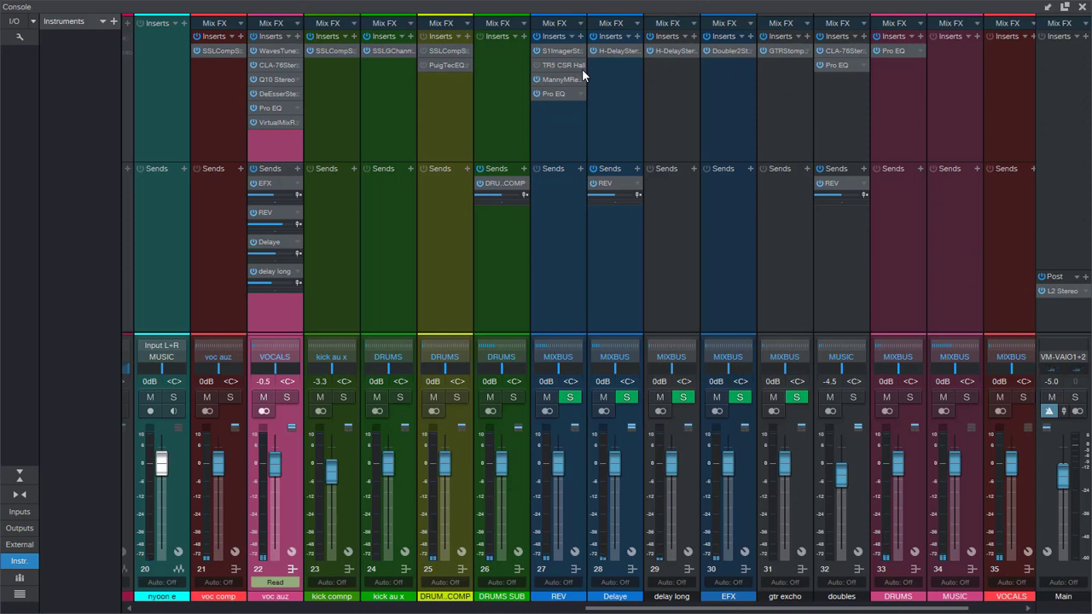
Step: Inspect the MannyM Reverb and the S1 Imager Stereo on the REV channel
double_click(556, 81)
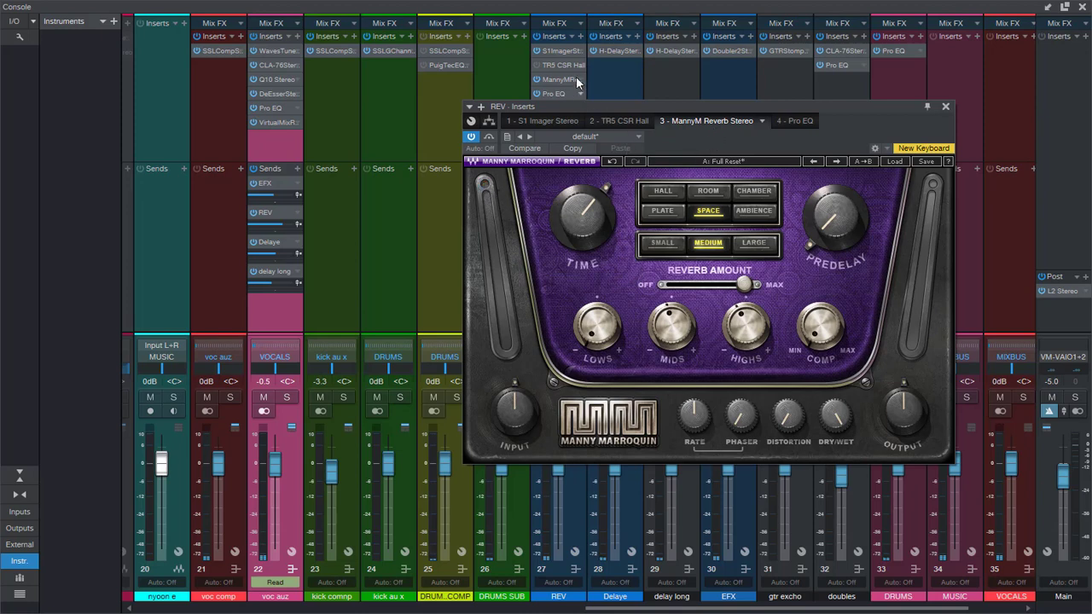
double_click(560, 51)
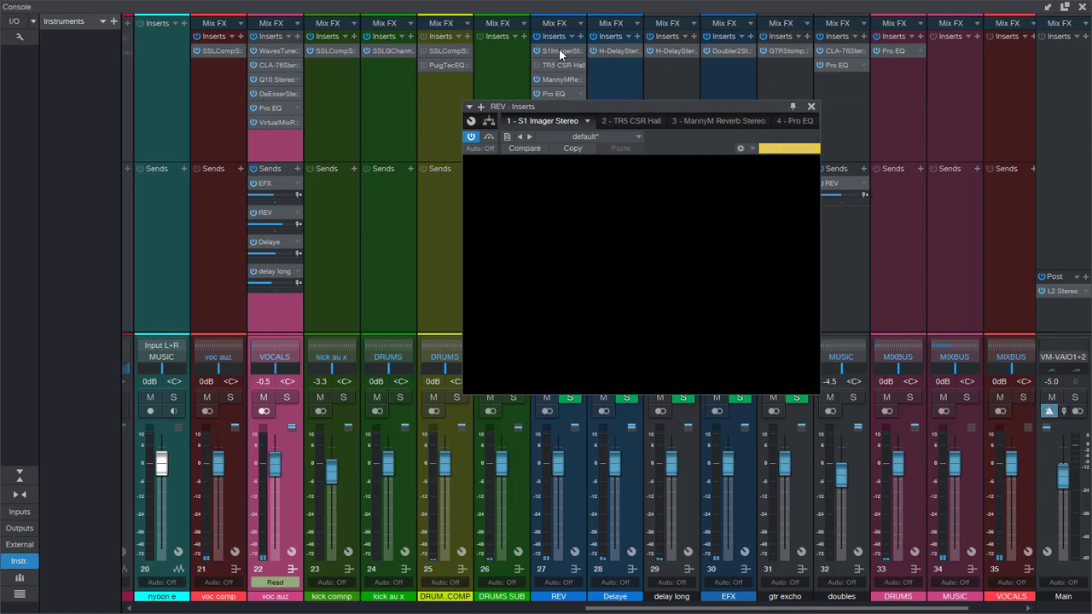